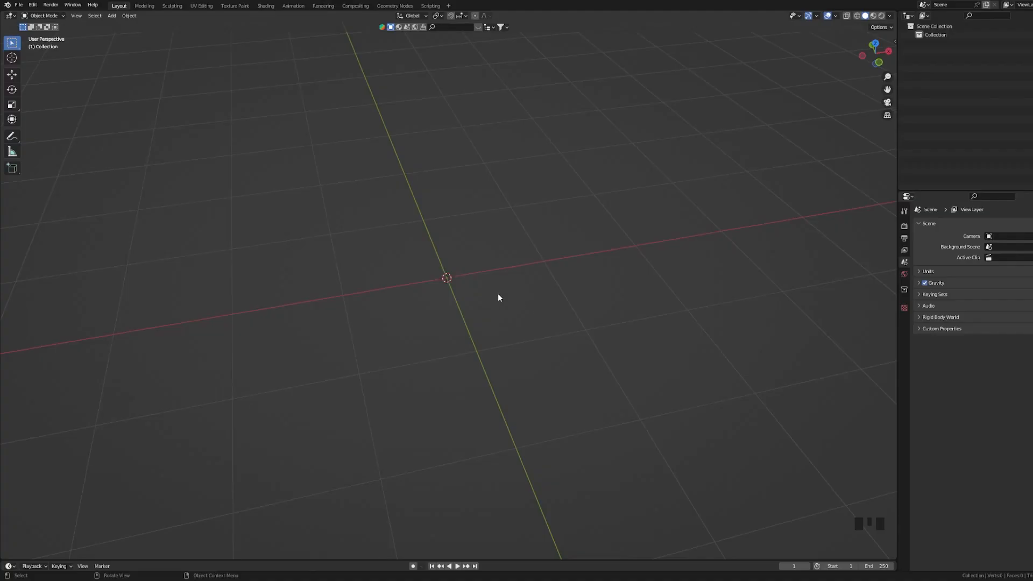
# Add a plane mesh at the world origin
pyautogui.moveTo(494, 291); pyautogui.dragTo(470, 283, button='middle')
pyautogui.hotkey('shift', 'a')
pyautogui.moveTo(462, 296)
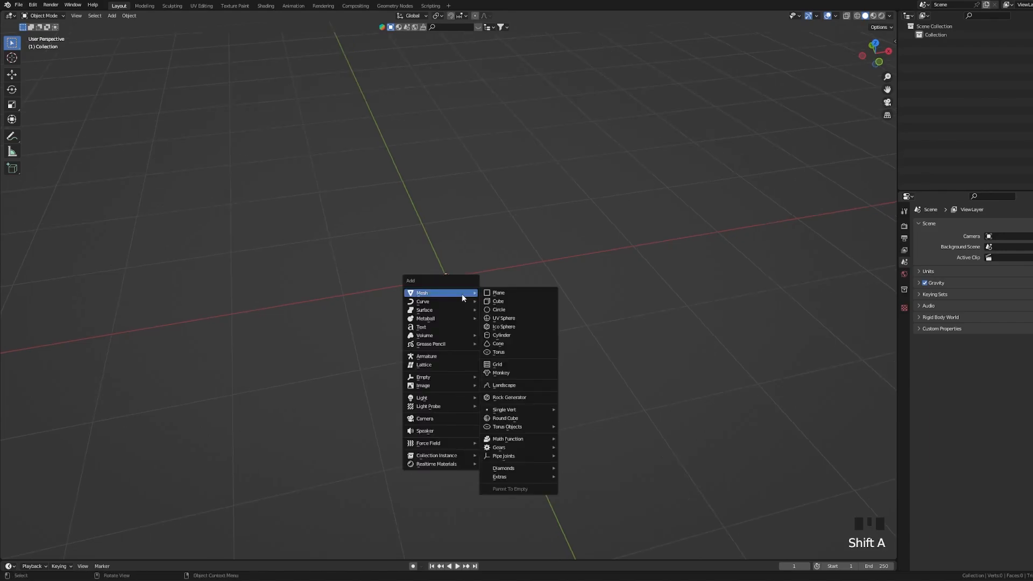
pyautogui.click(513, 293)
# Scale the plane's mesh in Edit Mode by 0.5 twice in a row
pyautogui.press('Tab')
pyautogui.write('s')
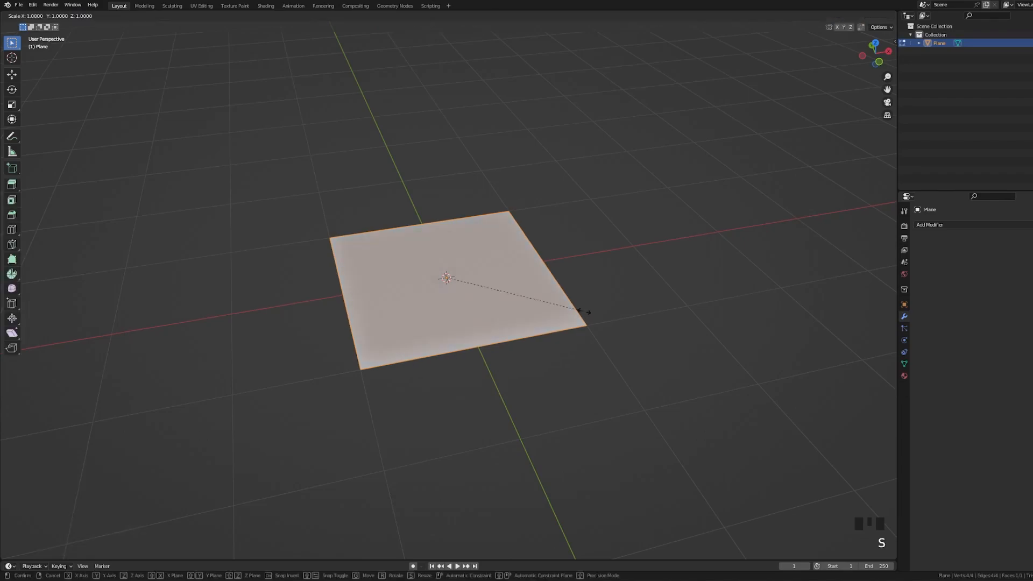
pyautogui.write('0.5')
pyautogui.press('Return')
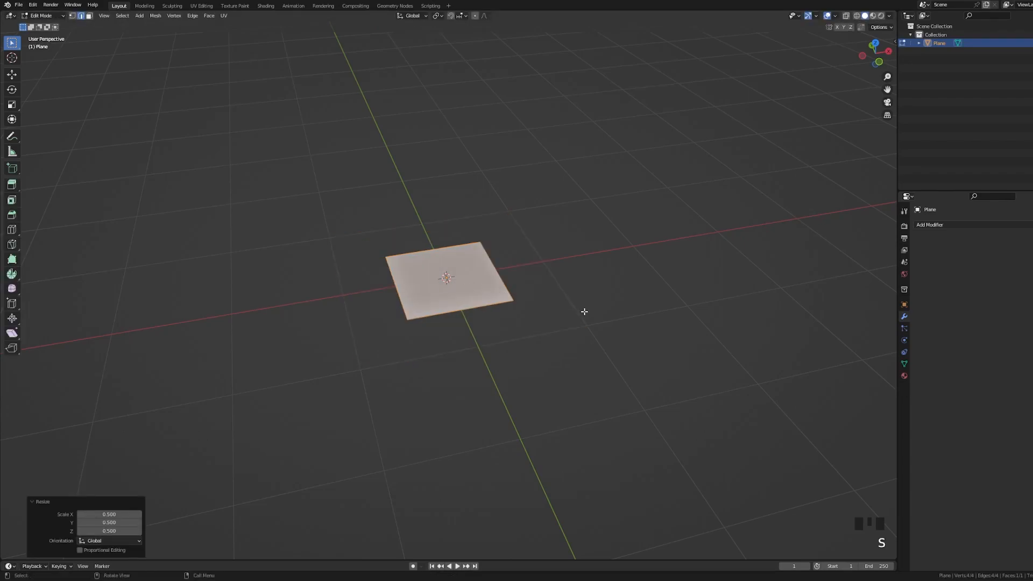
pyautogui.write('s0.5')
pyautogui.press('Return')
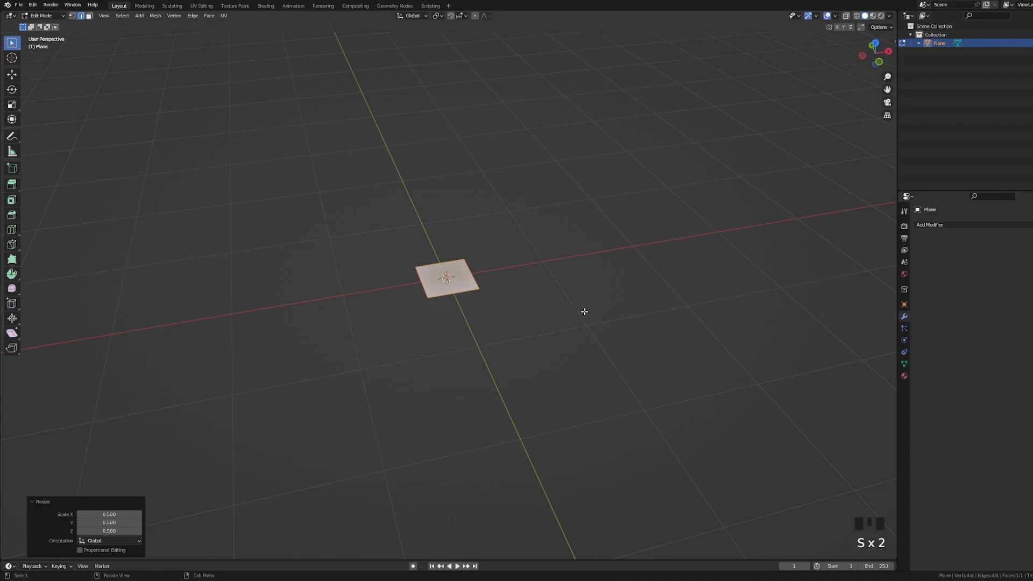
# Extrude the plane's face upward by about 0.03 m, and again by about 0.365 m to form a block
pyautogui.scroll(4, 575, 346)
pyautogui.keyDown('shift'); pyautogui.moveTo(575, 346); pyautogui.dragTo(480, 354, button='middle'); pyautogui.keyUp('shift')
pyautogui.scroll(2, 473, 339)
pyautogui.scroll(1, 461, 339)
pyautogui.press('e')
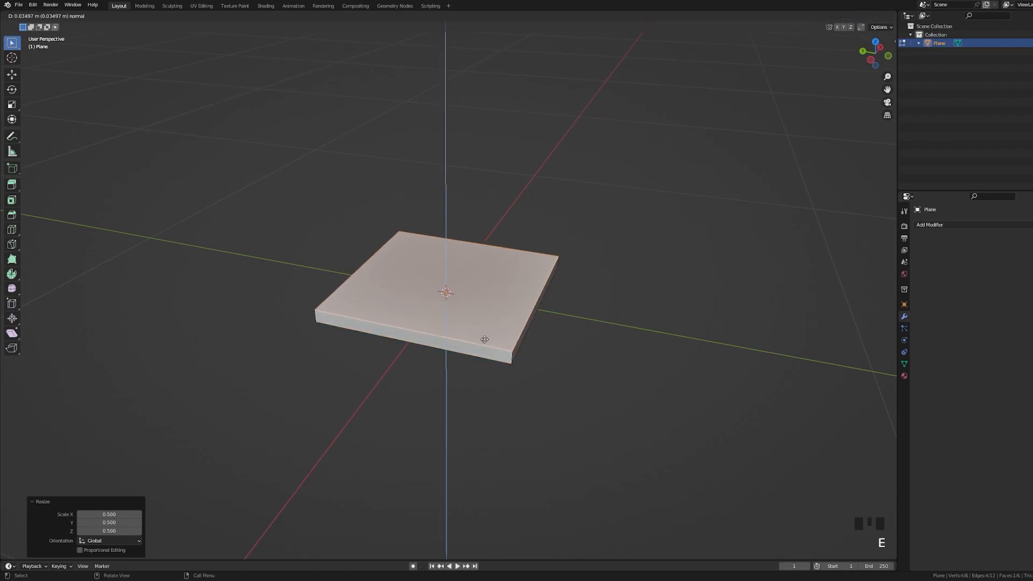
pyautogui.click(487, 339)
pyautogui.press('e')
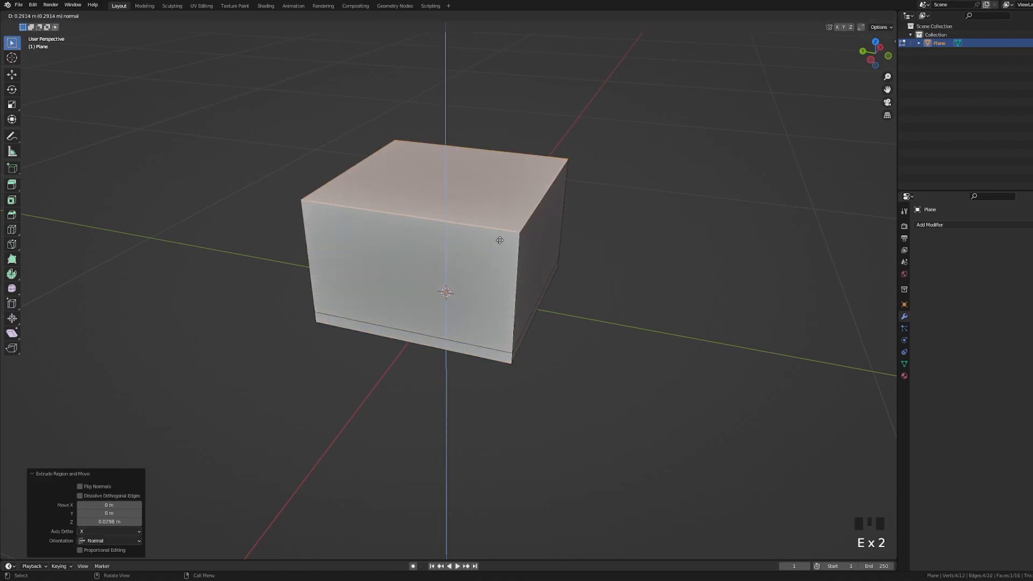
pyautogui.click(502, 225)
# Taper the block by scaling its top face by about 0.61
pyautogui.scroll(-3, 553, 265)
pyautogui.keyDown('shift'); pyautogui.moveTo(553, 265); pyautogui.dragTo(511, 335, button='middle'); pyautogui.keyUp('shift')
pyautogui.scroll(3, 520, 326)
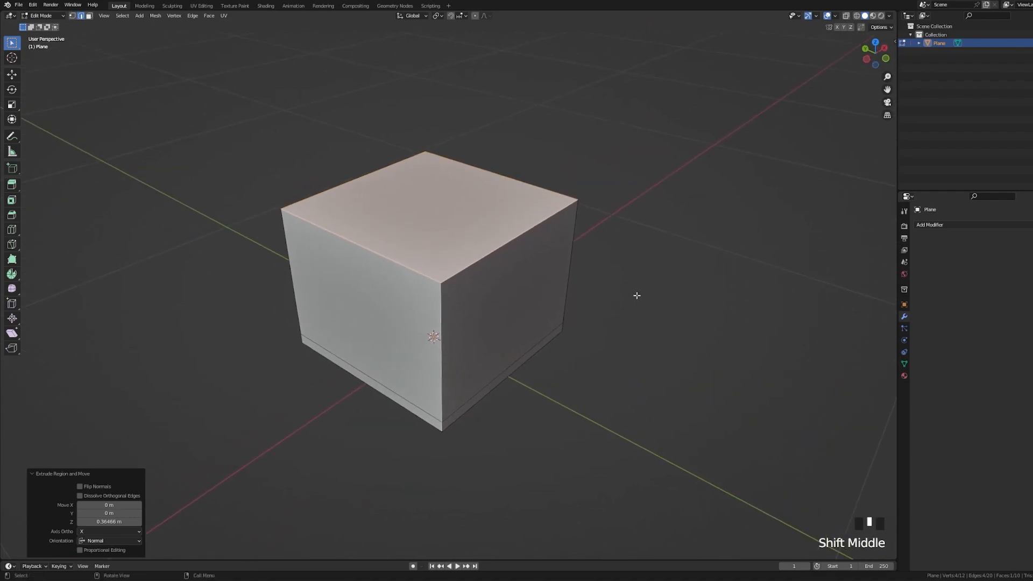
pyautogui.press('s')
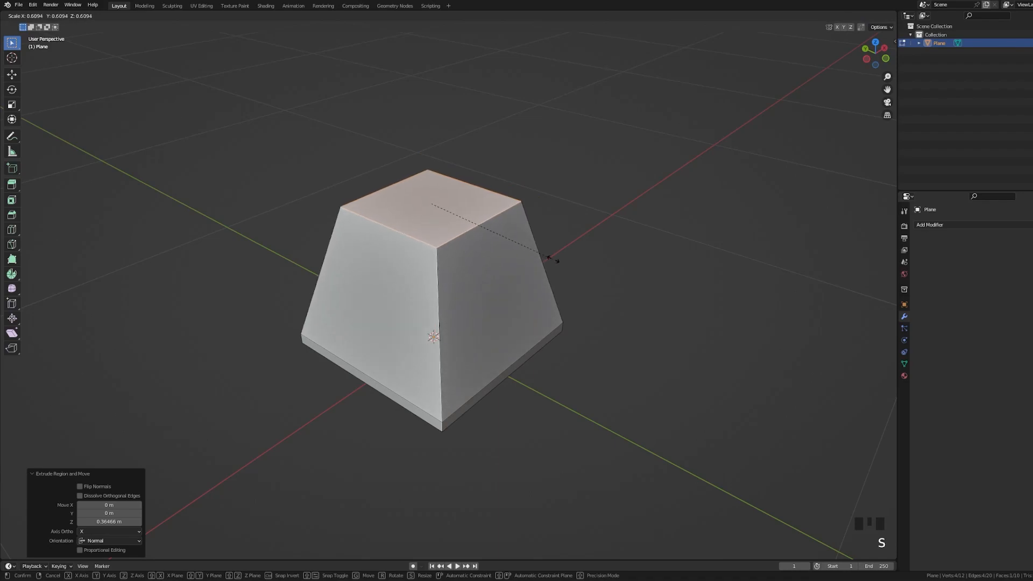
pyautogui.click(549, 258)
# Enlarge the top face by a factor of about 1.15 while looking from the top view
pyautogui.press('`')
pyautogui.click(560, 226)
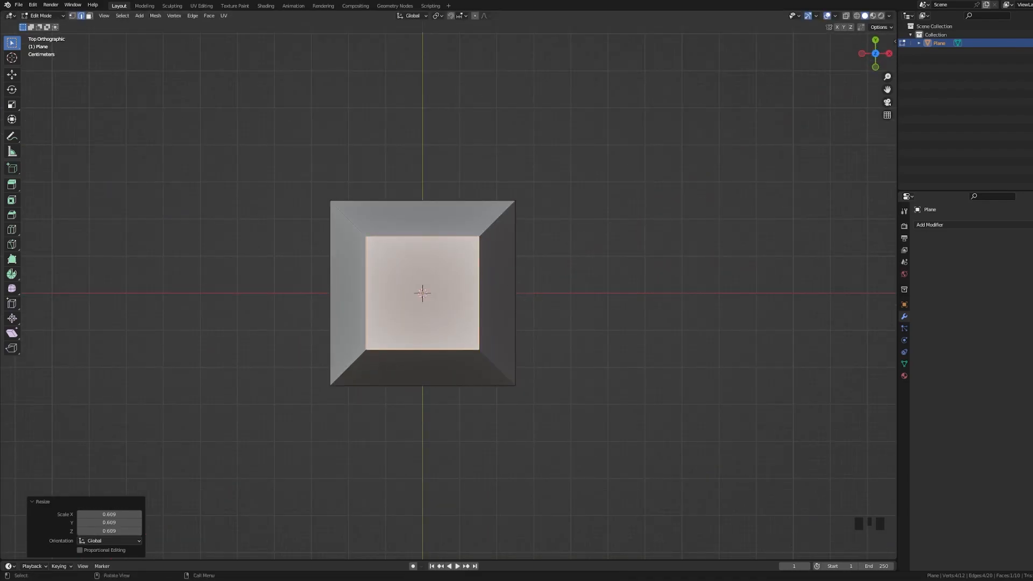
pyautogui.press('s')
pyautogui.click(554, 300)
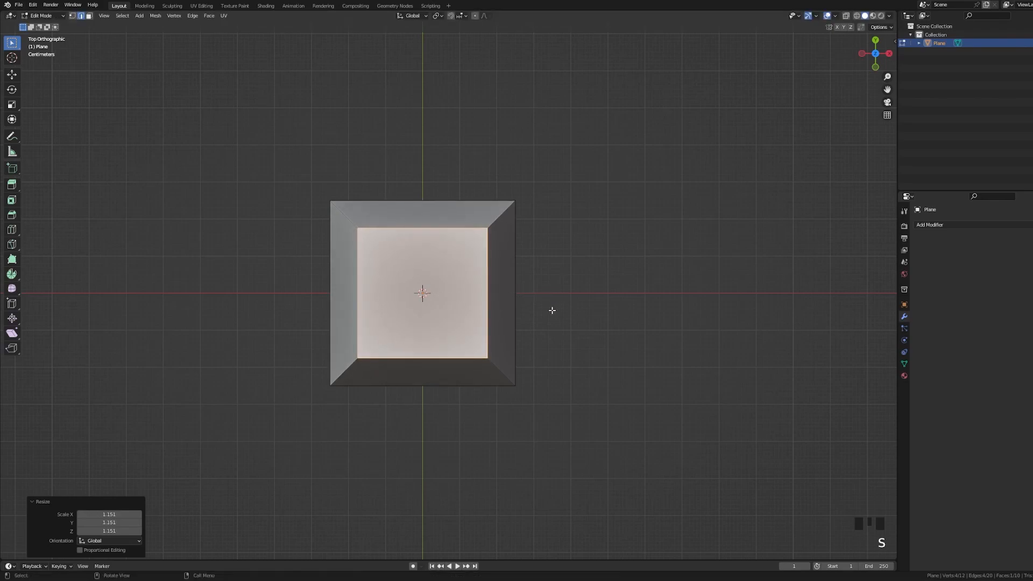
# Move the top face about 0.073 m along Y, so its back edge lines up with the base's back edge
pyautogui.press('g')
pyautogui.rightClick(554, 293)
pyautogui.press('g')
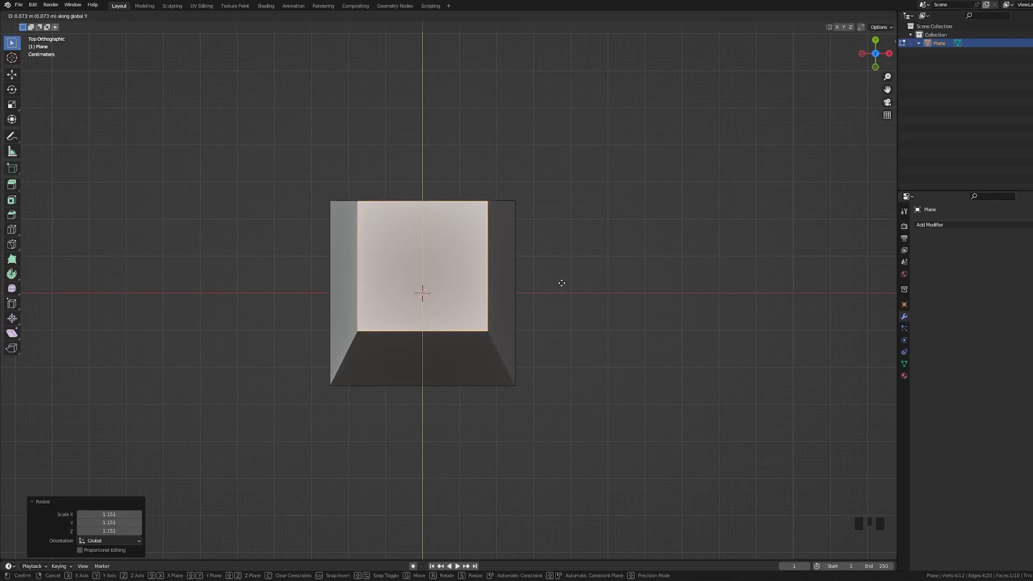
pyautogui.click(561, 283)
# Add five evenly spaced, unslid loop cuts running front to back across the block's top
pyautogui.moveTo(563, 286); pyautogui.dragTo(464, 312, button='middle')
pyautogui.scroll(-2, 470, 237)
pyautogui.hotkey('ctrl', 'r')
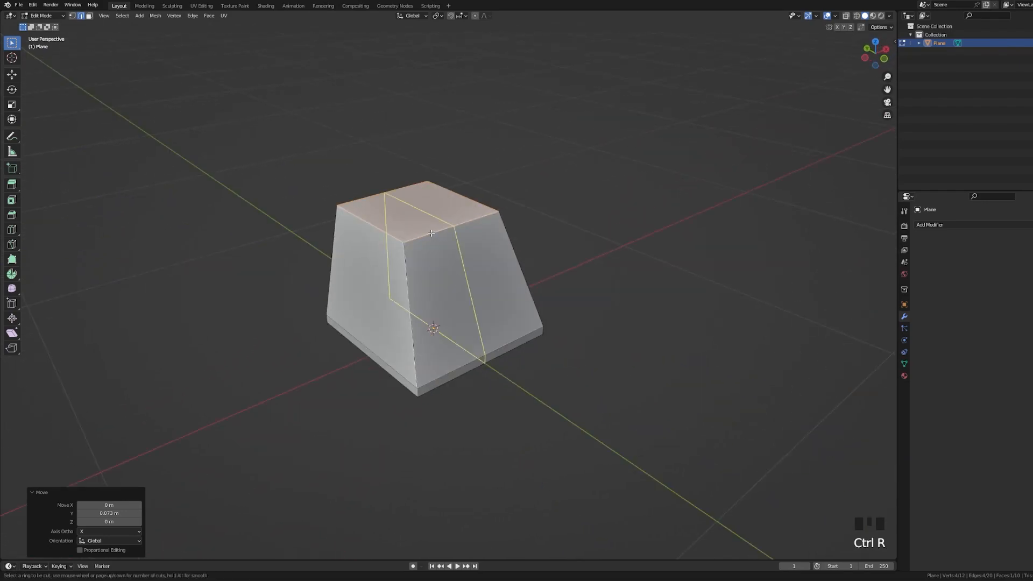
pyautogui.scroll(1, 432, 233)
pyautogui.scroll(1, 432, 233)
pyautogui.click(431, 233)
pyautogui.rightClick(432, 233)
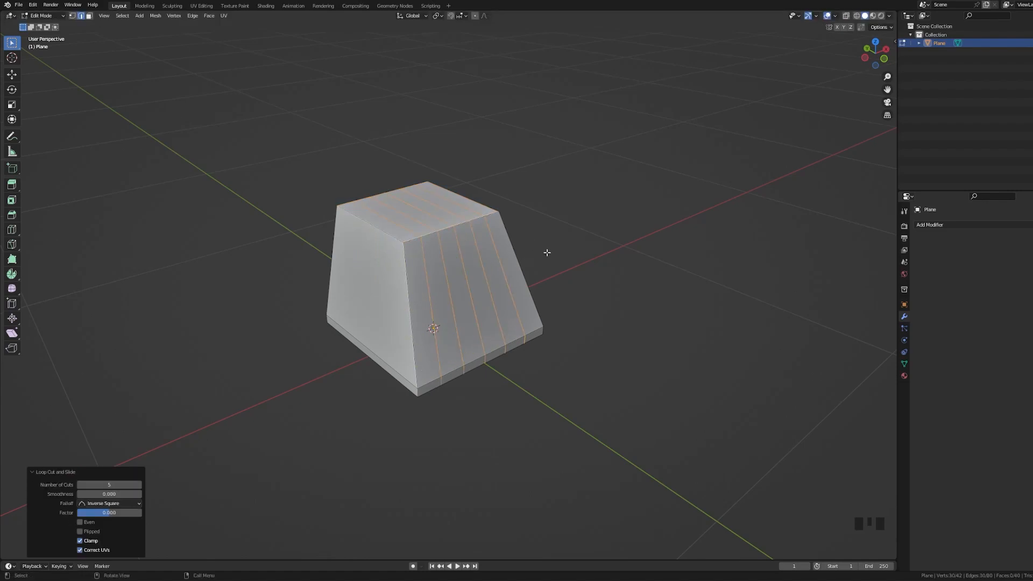
# Select the front and back vertices of the top face's middle loop cut in Edit Mode
pyautogui.keyDown('shift'); pyautogui.moveTo(548, 260); pyautogui.dragTo(477, 311, button='middle'); pyautogui.keyUp('shift')
pyautogui.scroll(2, 496, 305)
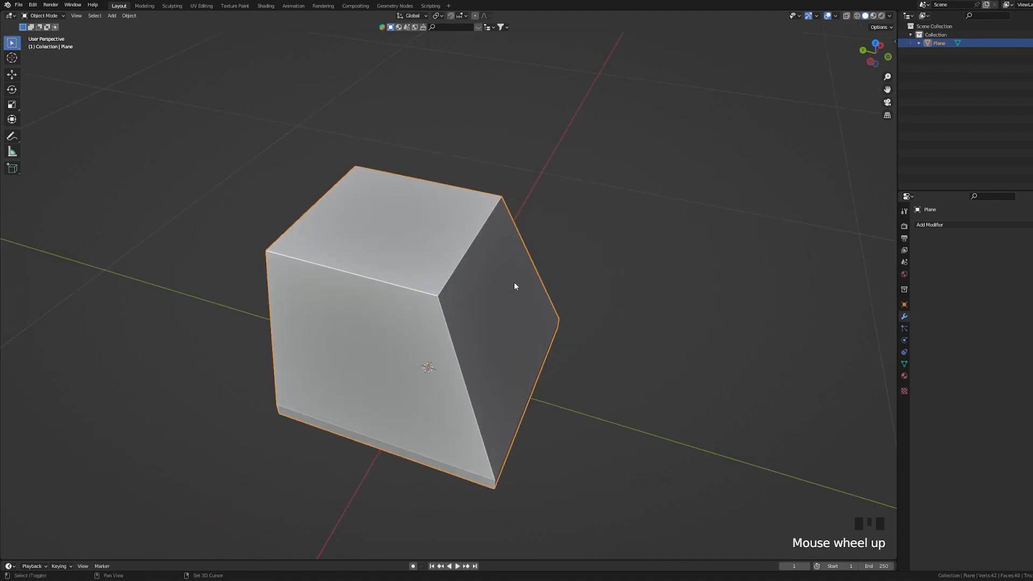
pyautogui.keyDown('shift'); pyautogui.moveTo(515, 282); pyautogui.dragTo(529, 262, button='middle'); pyautogui.keyUp('shift')
pyautogui.moveTo(529, 262); pyautogui.dragTo(508, 270, button='middle')
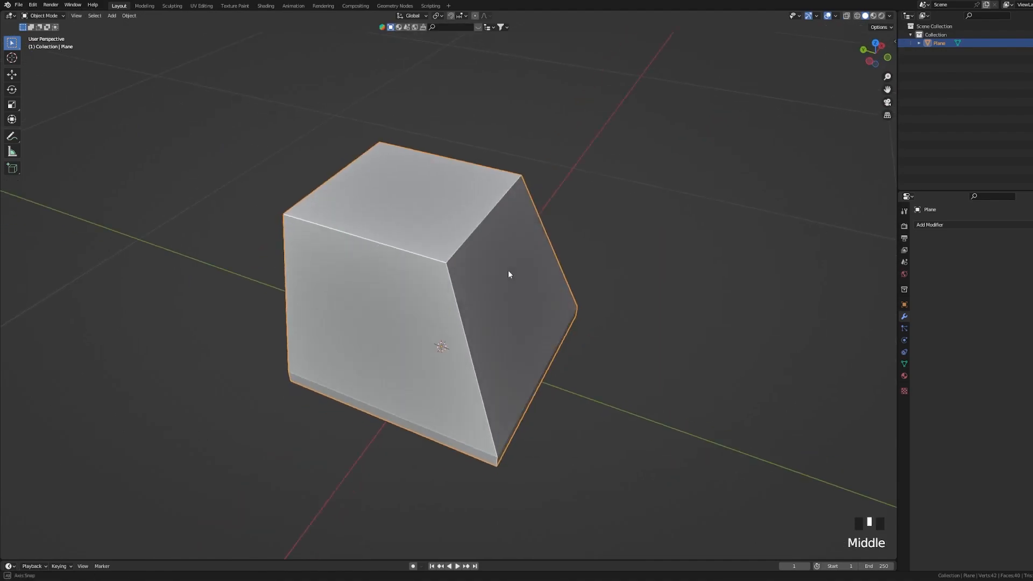
pyautogui.press('Tab')
pyautogui.click(342, 172)
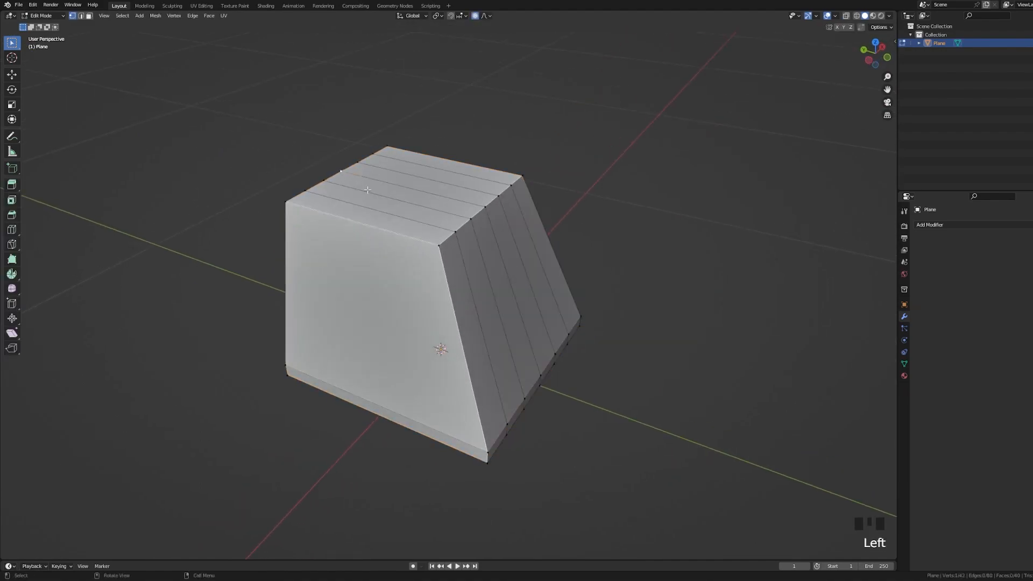
pyautogui.keyDown('shift'); pyautogui.click(489, 205); pyautogui.keyUp('shift')
pyautogui.moveTo(476, 242); pyautogui.dragTo(530, 217, button='middle')
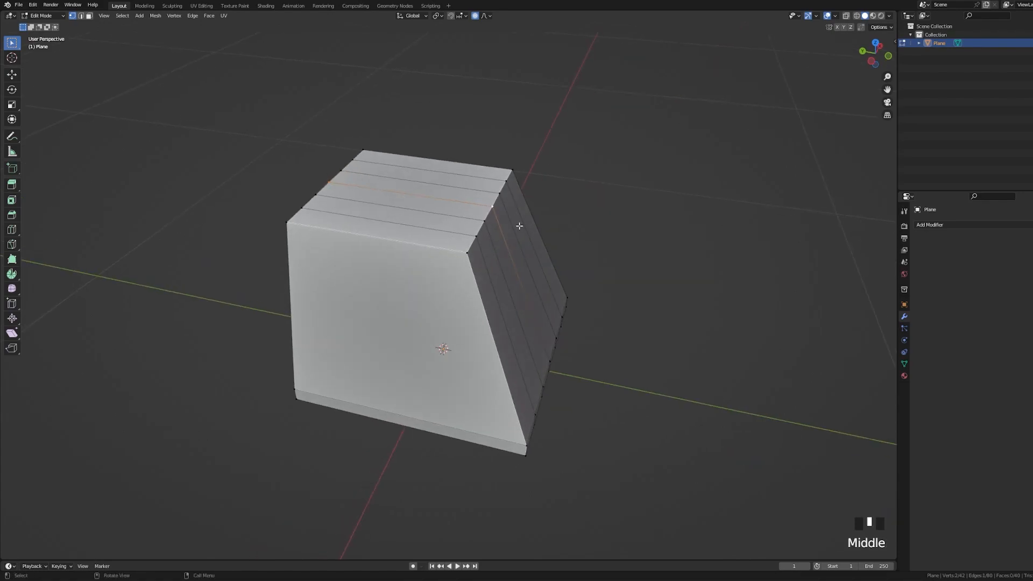
# In front view, lower the selected vertices about 0.015 m along Z with smooth proportional editing, size about 0.239
pyautogui.press('`')
pyautogui.click(468, 194)
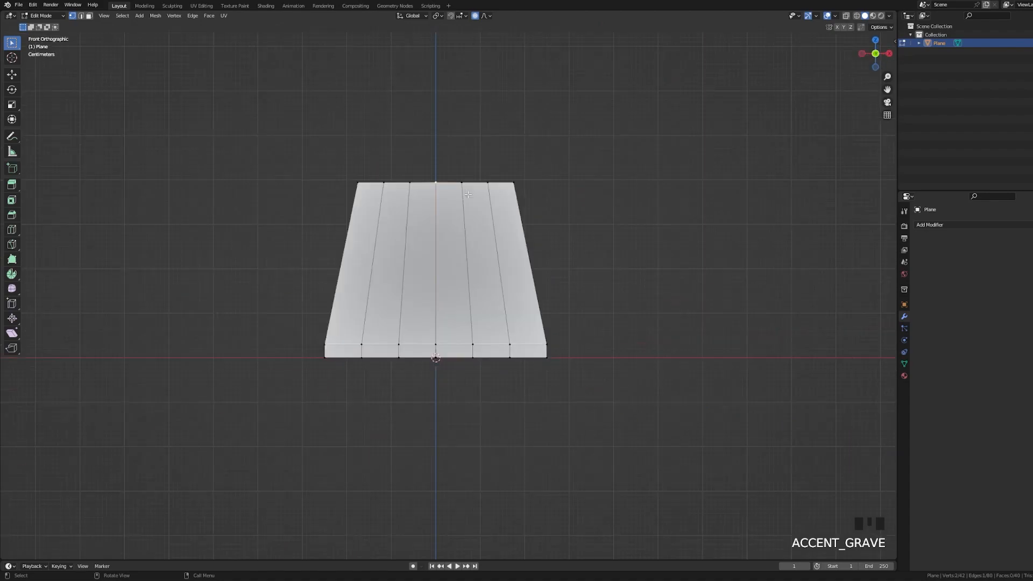
pyautogui.scroll(1, 445, 206)
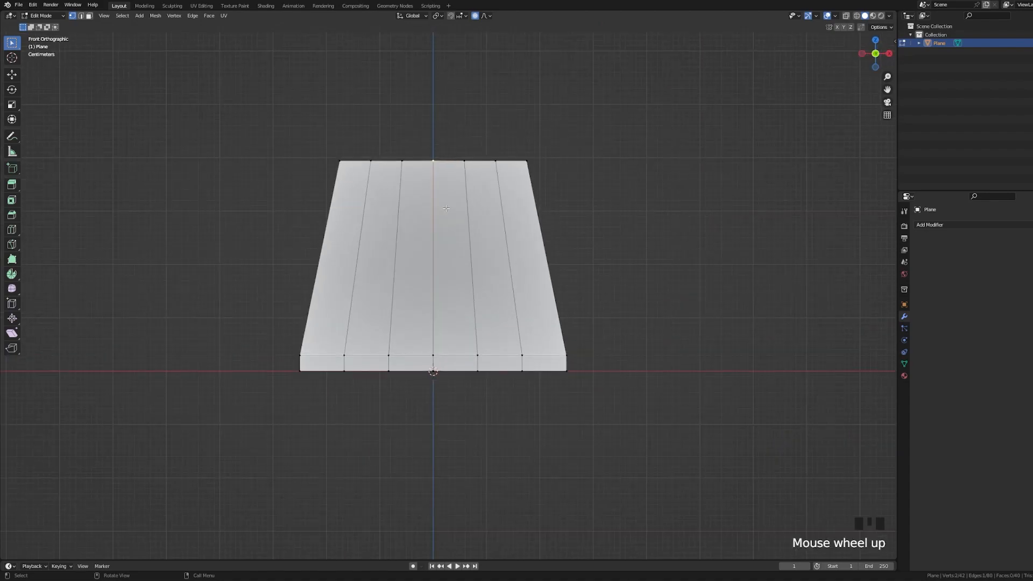
pyautogui.click(476, 16)
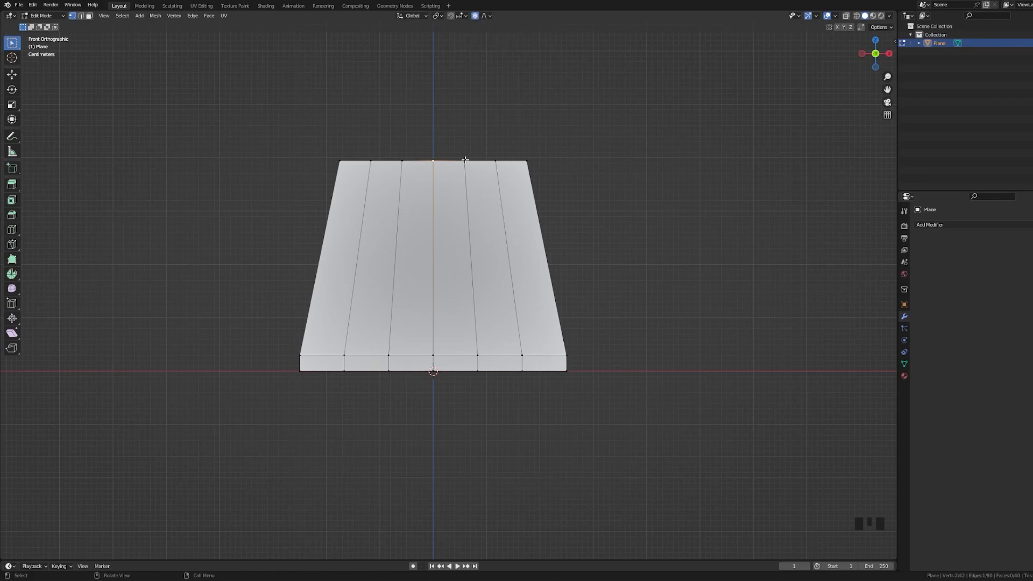
pyautogui.press('g')
pyautogui.press('z')
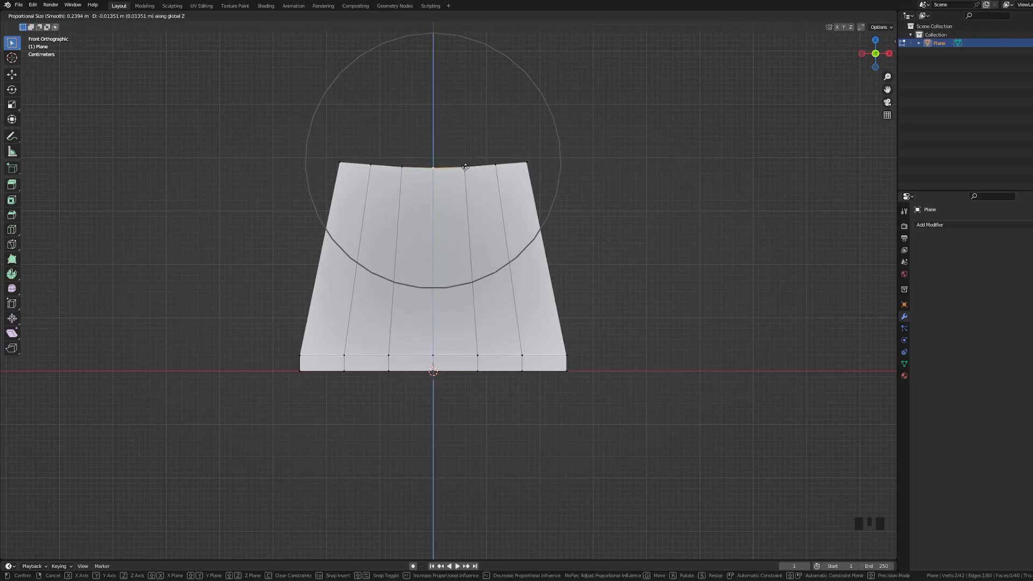
pyautogui.click(465, 168)
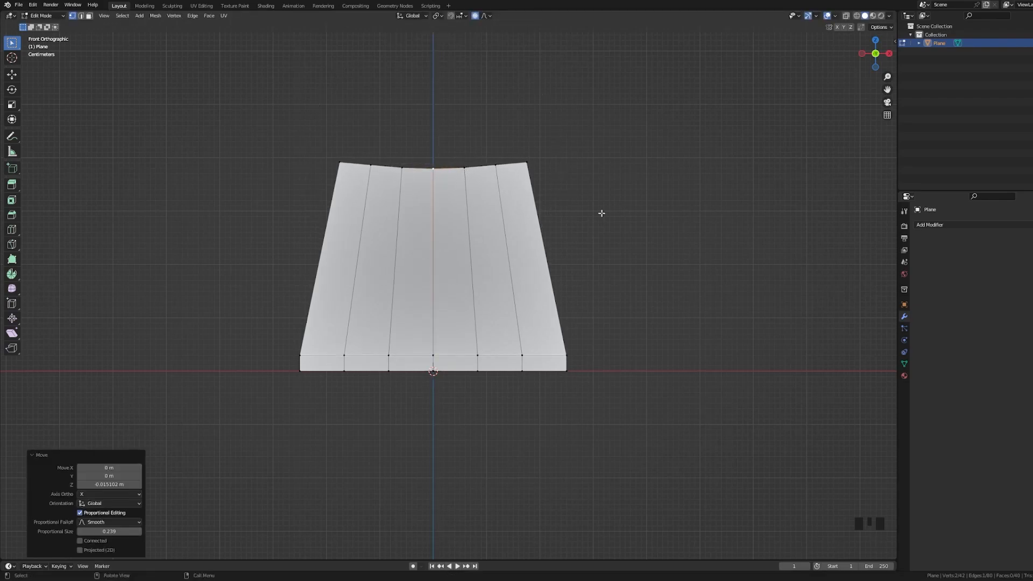
# Examine the curved top of the block in X-ray and in Object Mode from several angles
pyautogui.moveTo(583, 238); pyautogui.dragTo(551, 276, button='middle')
pyautogui.hotkey('alt', 'z')
pyautogui.scroll(-1, 570, 283)
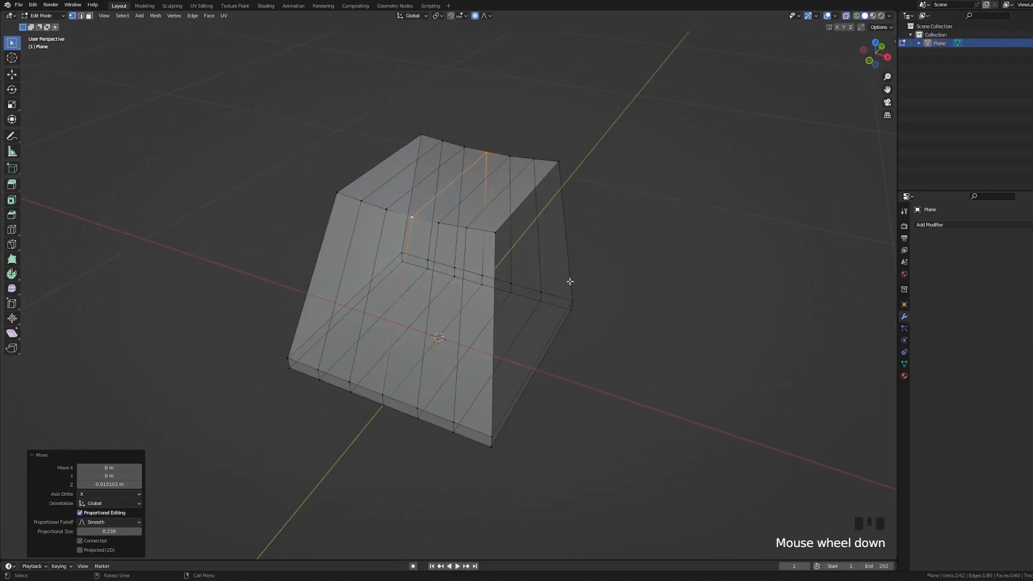
pyautogui.hotkey('alt', 'z')
pyautogui.press('Tab')
pyautogui.click(623, 281)
pyautogui.moveTo(624, 281); pyautogui.dragTo(472, 268, button='middle')
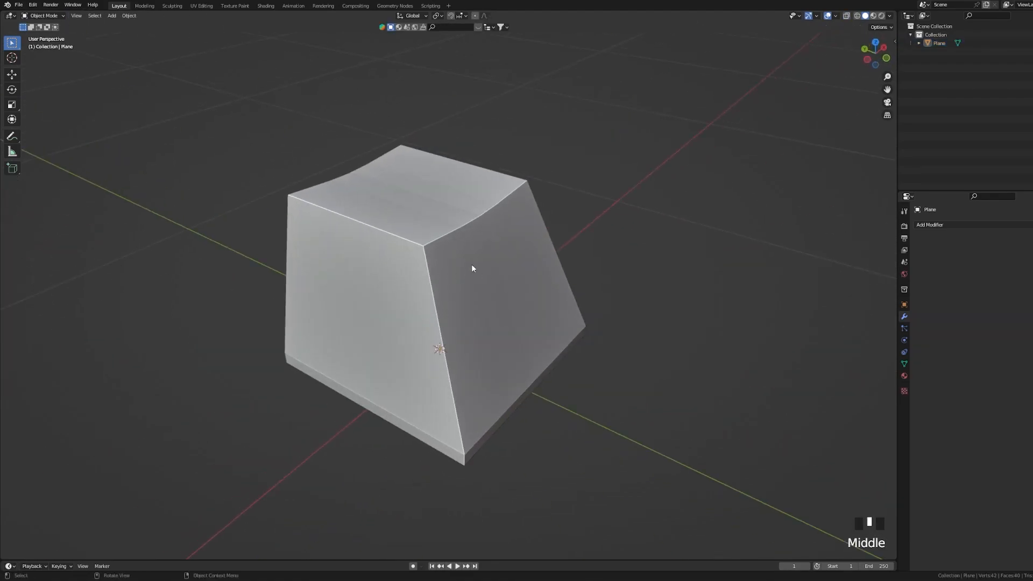
# Select the vertical edges at all four corners of the block, including the short segments at the base
pyautogui.press('Tab')
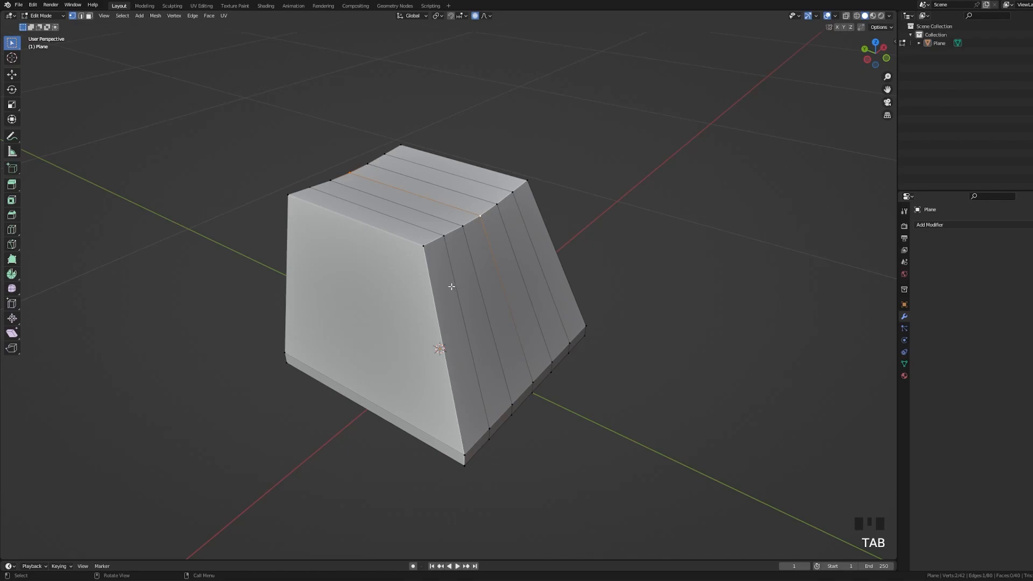
pyautogui.press('3')
pyautogui.click(433, 294)
pyautogui.press('2')
pyautogui.click(323, 108)
pyautogui.click(451, 400)
pyautogui.keyDown('shift'); pyautogui.click(466, 461); pyautogui.keyUp('shift')
pyautogui.moveTo(530, 457); pyautogui.dragTo(440, 442, button='middle')
pyautogui.keyDown('shift'); pyautogui.click(435, 437); pyautogui.keyUp('shift')
pyautogui.keyDown('shift'); pyautogui.click(438, 414); pyautogui.keyUp('shift')
pyautogui.moveTo(554, 423); pyautogui.dragTo(580, 419, button='middle')
pyautogui.keyDown('shift'); pyautogui.click(508, 446); pyautogui.keyUp('shift')
pyautogui.keyDown('shift'); pyautogui.click(510, 445); pyautogui.keyUp('shift')
pyautogui.keyDown('shift'); pyautogui.click(587, 403); pyautogui.keyUp('shift')
pyautogui.keyDown('shift'); pyautogui.click(588, 416); pyautogui.keyUp('shift')
pyautogui.moveTo(642, 411); pyautogui.dragTo(491, 411, button='middle')
# Bevel the selected corner edges with 7 segments and a width of 0.05 m
pyautogui.hotkey('ctrl', 'b')
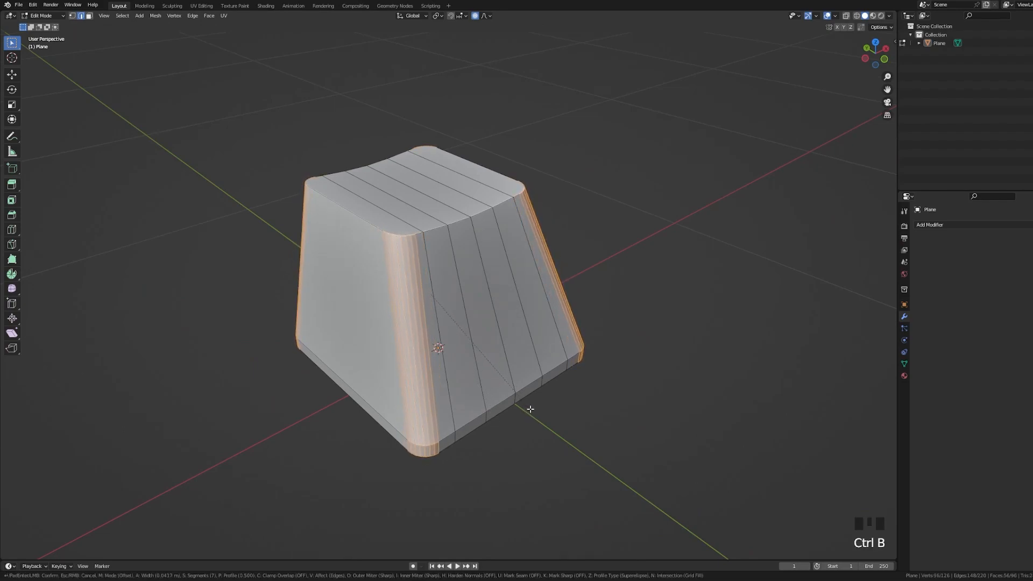
pyautogui.click(531, 409)
pyautogui.scroll(-3, 531, 408)
pyautogui.keyDown('shift'); pyautogui.moveTo(411, 249); pyautogui.dragTo(421, 265, button='middle'); pyautogui.keyUp('shift')
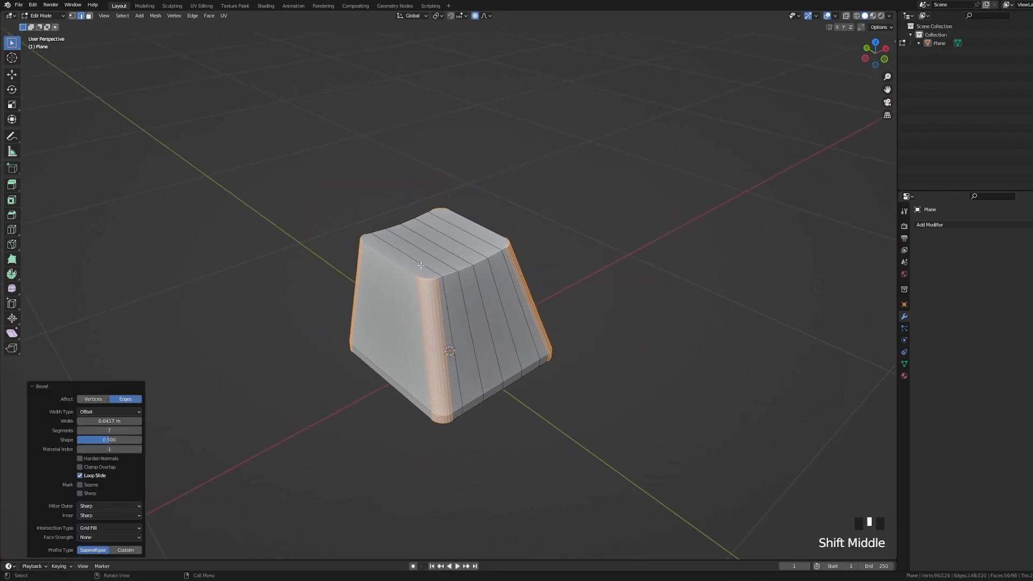
pyautogui.click(90, 420)
pyautogui.click(90, 421)
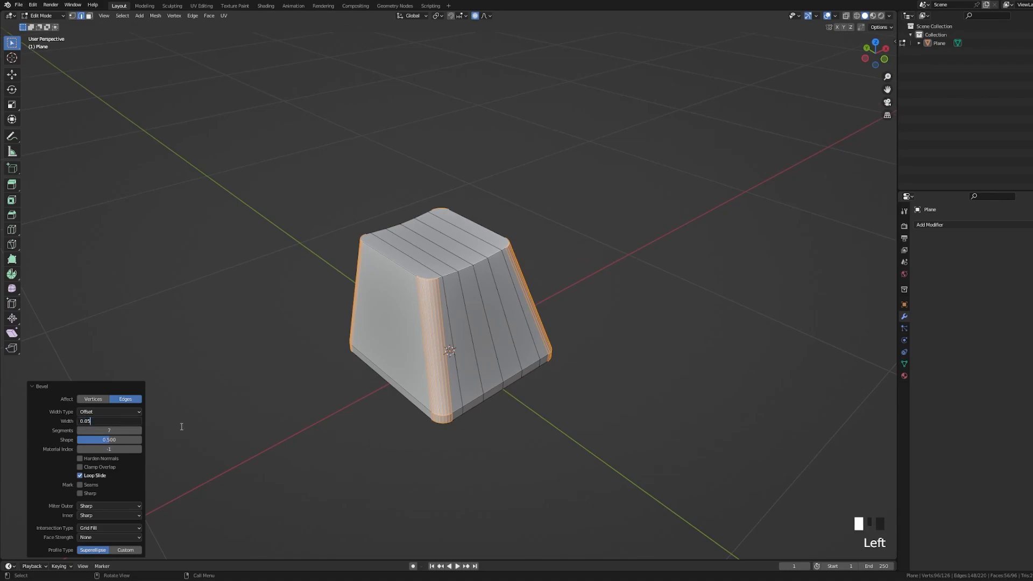
pyautogui.write('0.05')
pyautogui.press('Return')
pyautogui.scroll(-2, 503, 236)
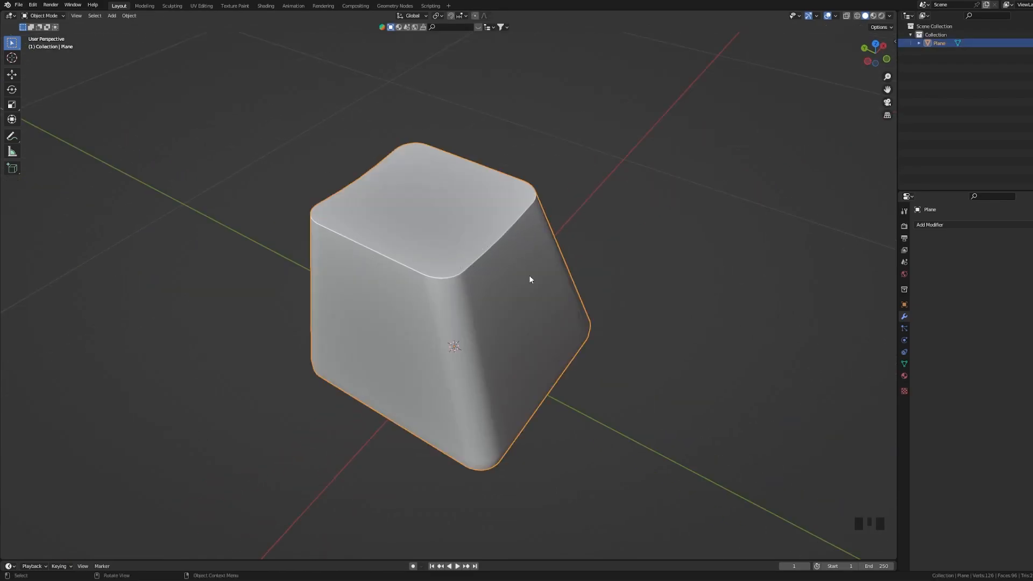
# In Edit Mode, select the block's top rim edges along the first sides and around the rounded corners between them
pyautogui.press('Tab')
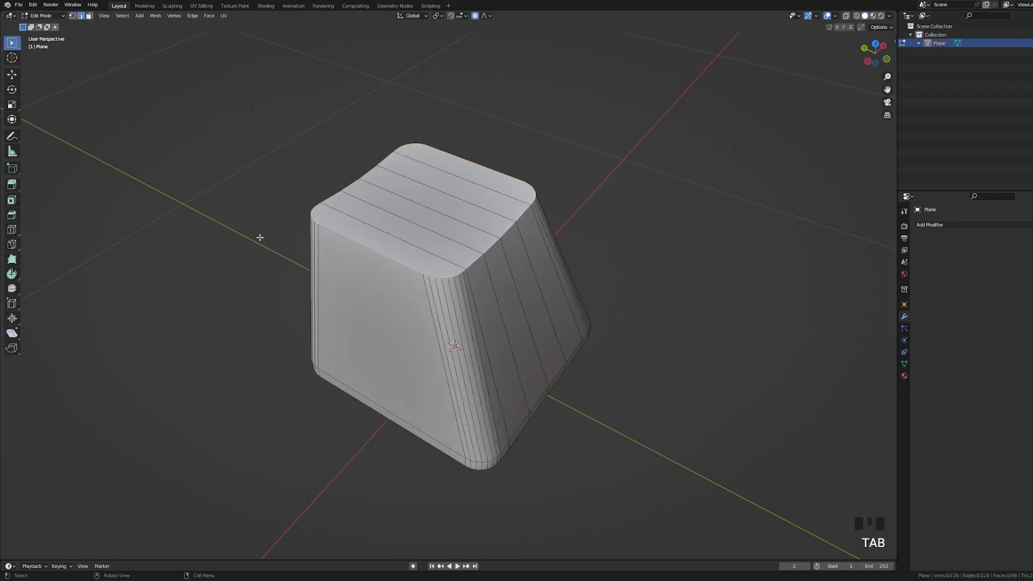
pyautogui.scroll(2, 419, 285)
pyautogui.keyDown('shift'); pyautogui.moveTo(419, 285); pyautogui.dragTo(296, 228, button='middle'); pyautogui.keyUp('shift')
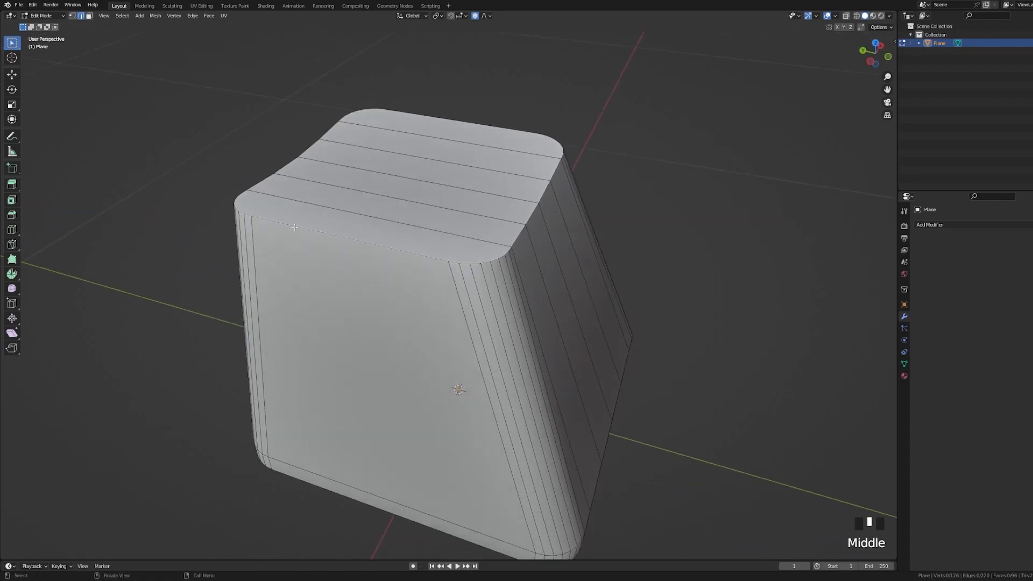
pyautogui.click(296, 228)
pyautogui.keyDown('ctrl'); pyautogui.keyDown('shift'); pyautogui.click(535, 261); pyautogui.keyUp('shift'); pyautogui.keyUp('ctrl')
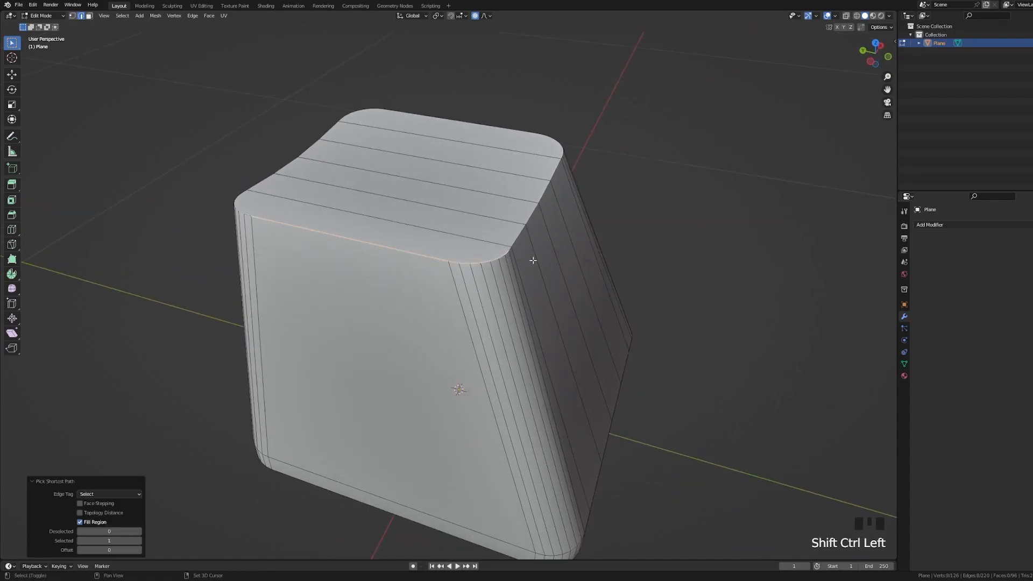
pyautogui.moveTo(553, 272); pyautogui.dragTo(506, 289, button='middle')
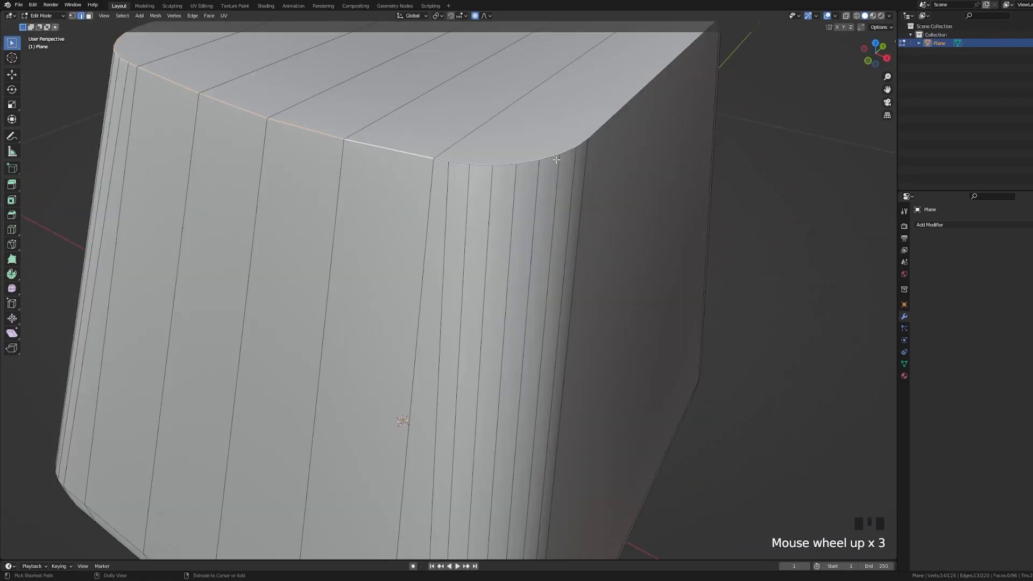
pyautogui.keyDown('ctrl'); pyautogui.keyDown('shift'); pyautogui.click(556, 156); pyautogui.keyUp('shift'); pyautogui.keyUp('ctrl')
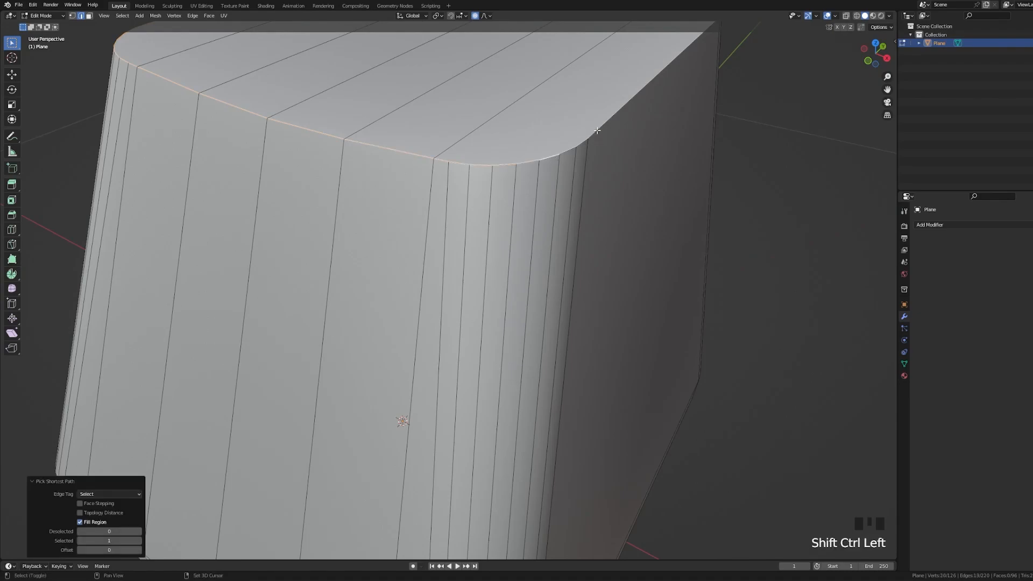
pyautogui.keyDown('shift'); pyautogui.click(568, 150); pyautogui.keyUp('shift')
pyautogui.keyDown('shift'); pyautogui.click(580, 143); pyautogui.keyUp('shift')
pyautogui.keyDown('shift'); pyautogui.click(592, 136); pyautogui.keyUp('shift')
# Complete the top rim edge selection along the remaining sides and corners, and bevel it with 7 segments and a width of about 0.0048 m
pyautogui.scroll(-2, 646, 161)
pyautogui.keyDown('shift'); pyautogui.moveTo(646, 160); pyautogui.dragTo(474, 340, button='middle'); pyautogui.keyUp('shift')
pyautogui.scroll(1, 476, 336)
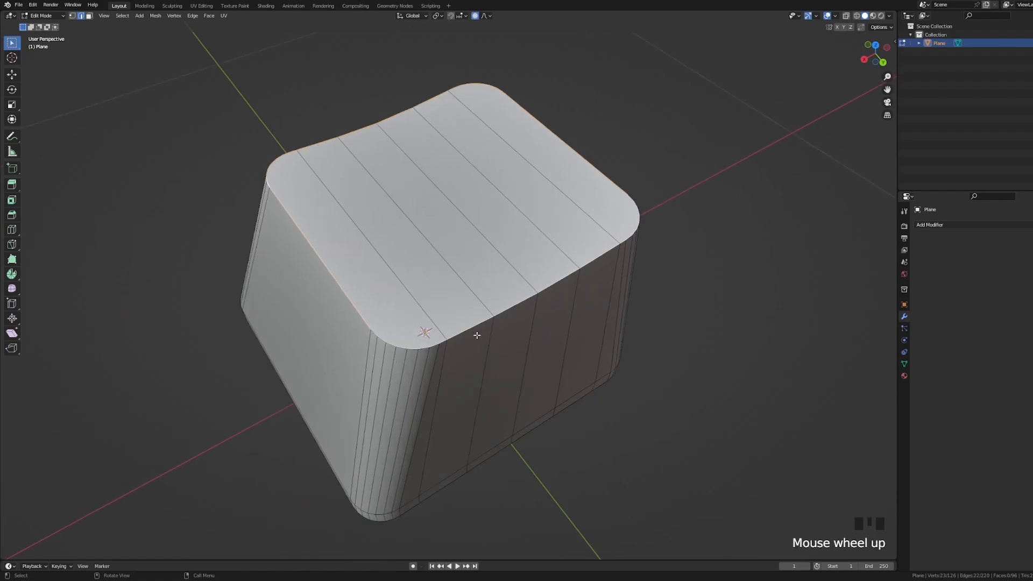
pyautogui.keyDown('ctrl'); pyautogui.keyDown('shift'); pyautogui.click(438, 343); pyautogui.keyUp('shift'); pyautogui.keyUp('ctrl')
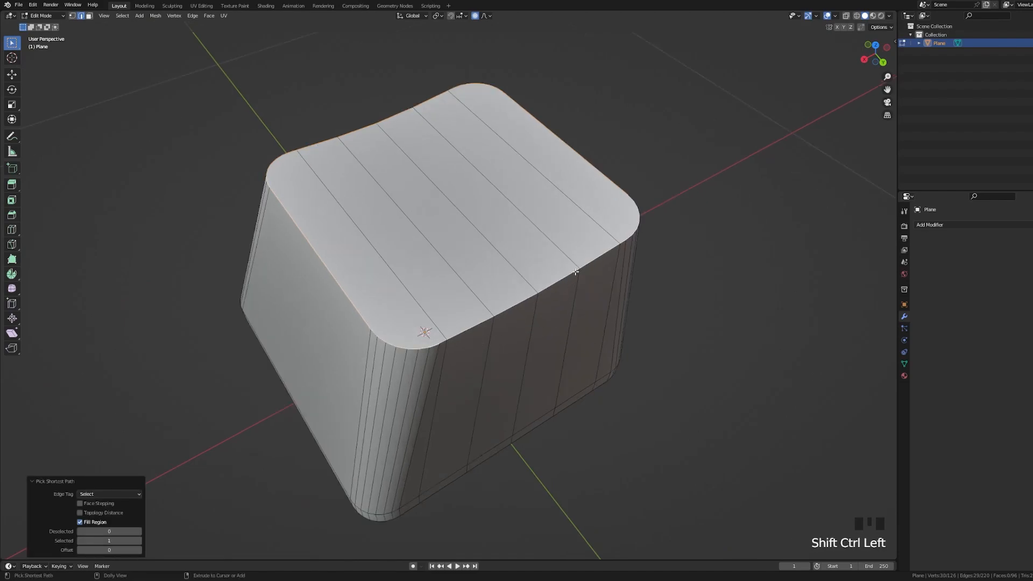
pyautogui.keyDown('ctrl'); pyautogui.keyDown('shift'); pyautogui.click(626, 237); pyautogui.keyUp('shift'); pyautogui.keyUp('ctrl')
pyautogui.keyDown('ctrl'); pyautogui.keyDown('shift'); pyautogui.click(633, 232); pyautogui.keyUp('shift'); pyautogui.keyUp('ctrl')
pyautogui.moveTo(633, 232); pyautogui.dragTo(622, 391, button='middle')
pyautogui.scroll(2, 622, 391)
pyautogui.keyDown('ctrl'); pyautogui.keyDown('shift'); pyautogui.click(642, 366); pyautogui.keyUp('shift'); pyautogui.keyUp('ctrl')
pyautogui.scroll(-3, 654, 395)
pyautogui.moveTo(654, 396); pyautogui.dragTo(590, 325, button='middle')
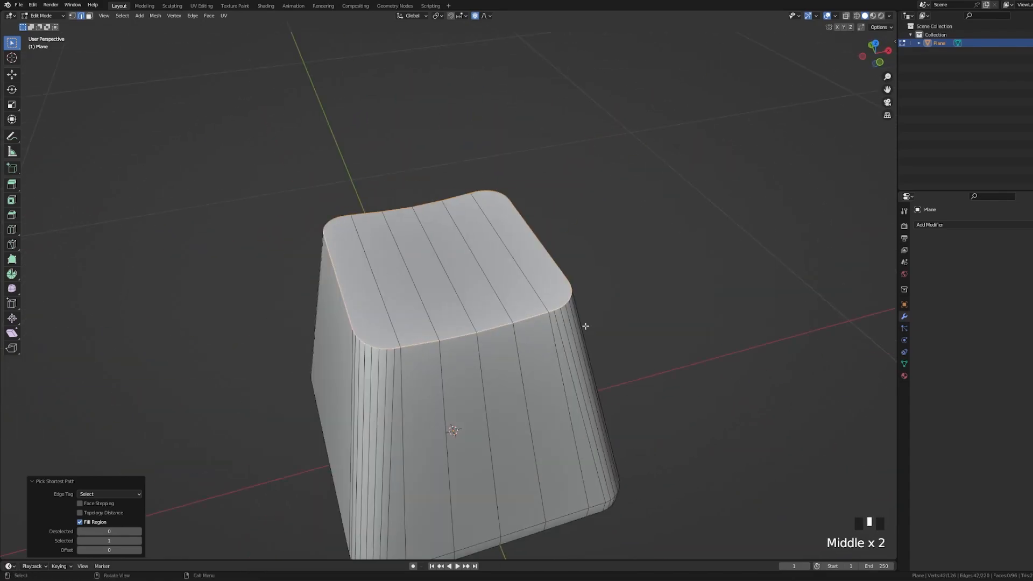
pyautogui.hotkey('ctrl', 'b')
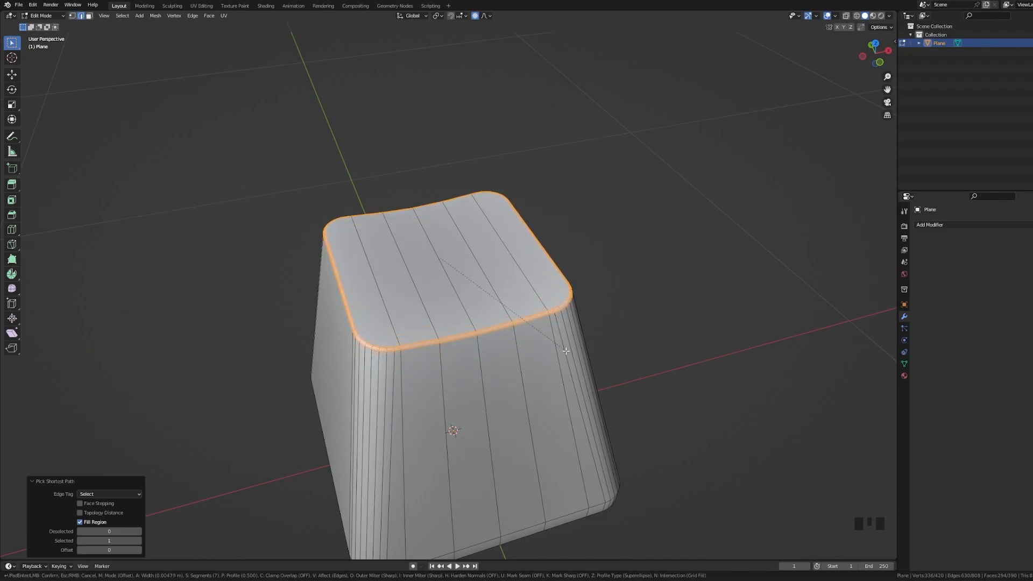
pyautogui.click(567, 352)
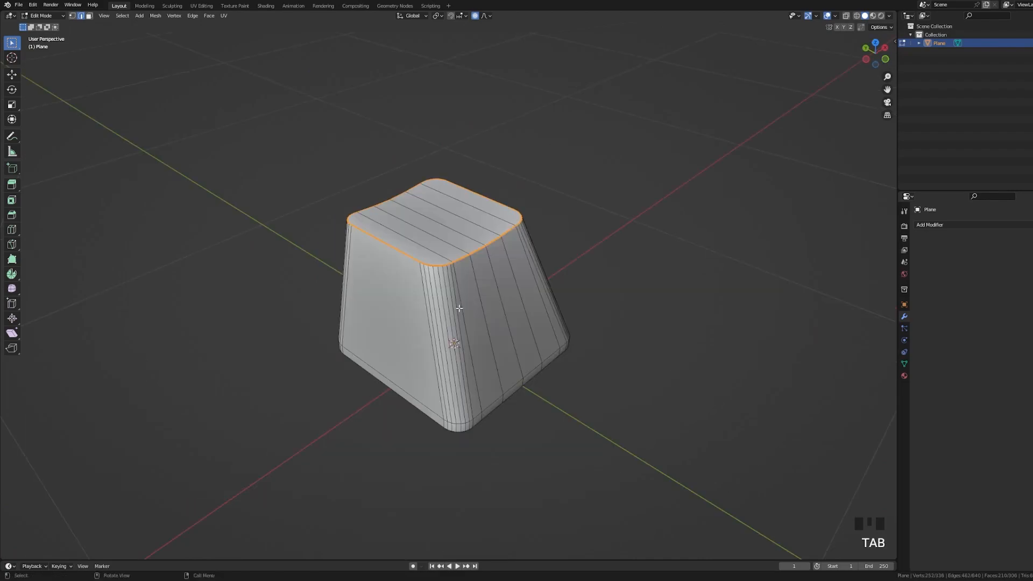
# In front view with X-ray on, select the block's top geometry and move it along Z with proportional editing turned off
pyautogui.moveTo(446, 323); pyautogui.dragTo(387, 250, button='middle')
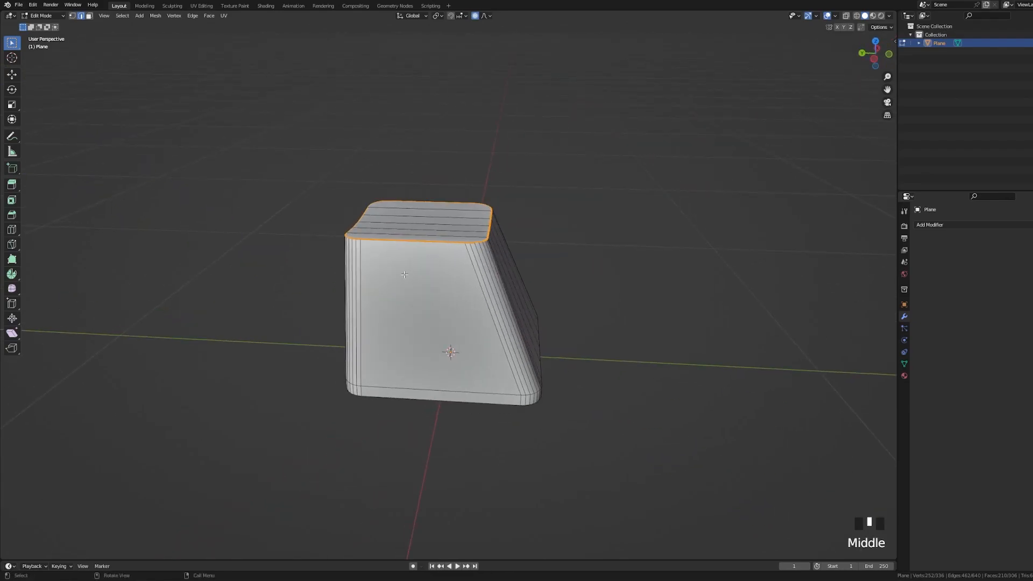
pyautogui.press('`')
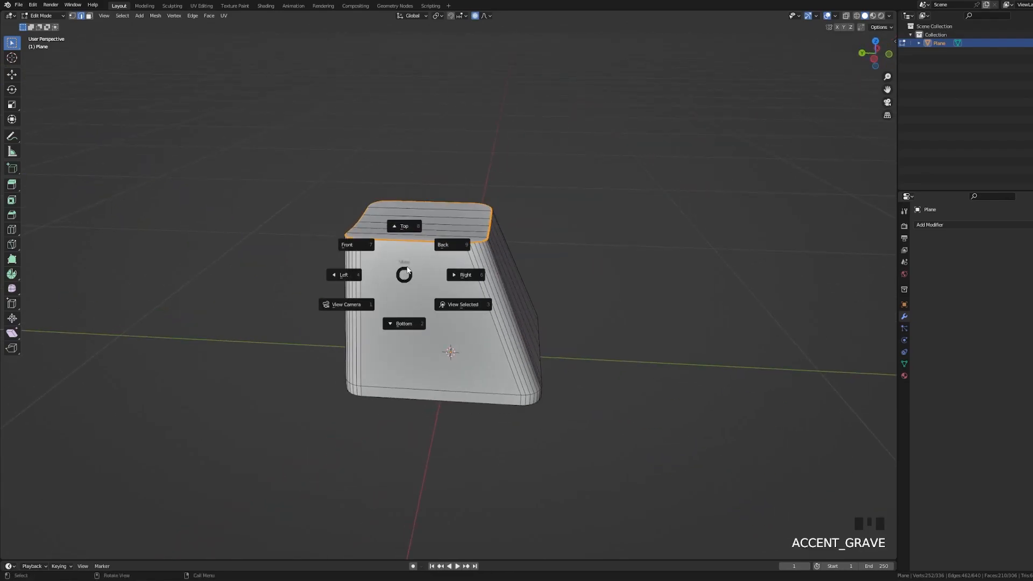
pyautogui.click(356, 244)
pyautogui.hotkey('alt', 'z')
pyautogui.moveTo(323, 155); pyautogui.dragTo(743, 288)
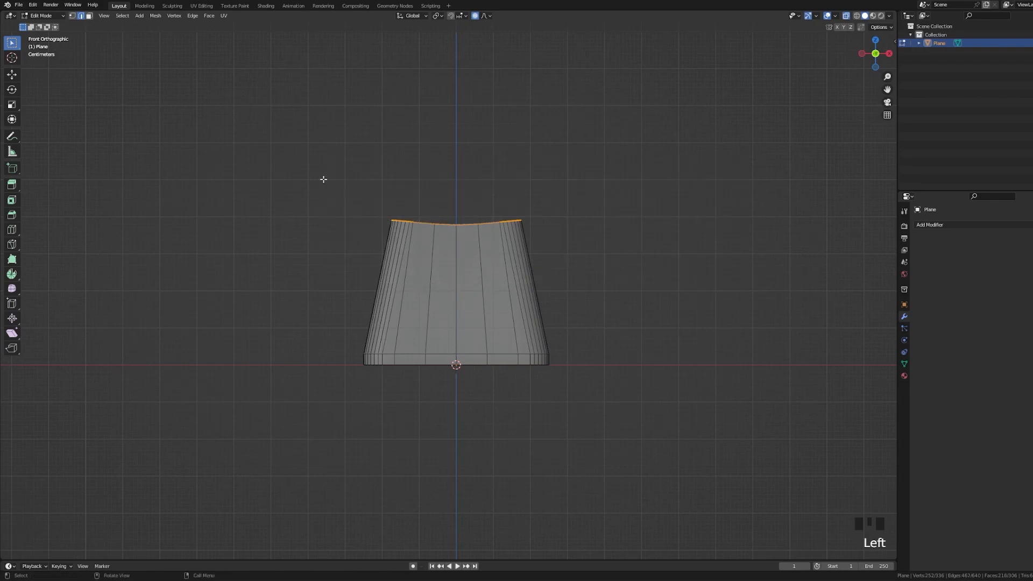
pyautogui.click(375, 194)
pyautogui.moveTo(294, 162); pyautogui.dragTo(724, 283)
pyautogui.press('g')
pyautogui.rightClick(582, 265)
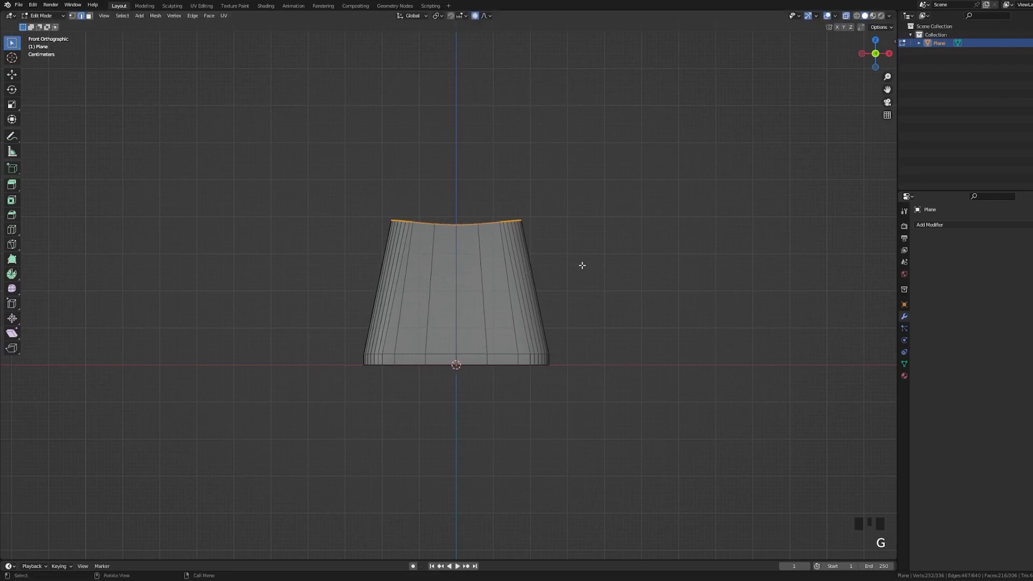
pyautogui.click(479, 16)
pyautogui.press('g')
pyautogui.press('z')
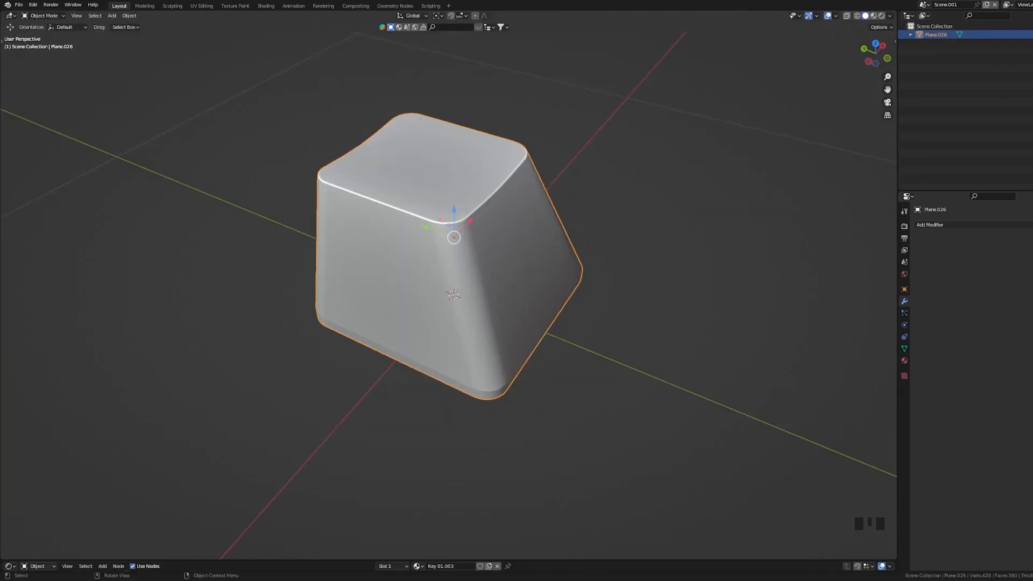
# Add a Subdivision Surface modifier to the keycap
pyautogui.keyDown('shift'); pyautogui.moveTo(450, 286); pyautogui.dragTo(457, 334, button='middle'); pyautogui.keyUp('shift')
pyautogui.scroll(2, 457, 300)
pyautogui.scroll(-1, 463, 334)
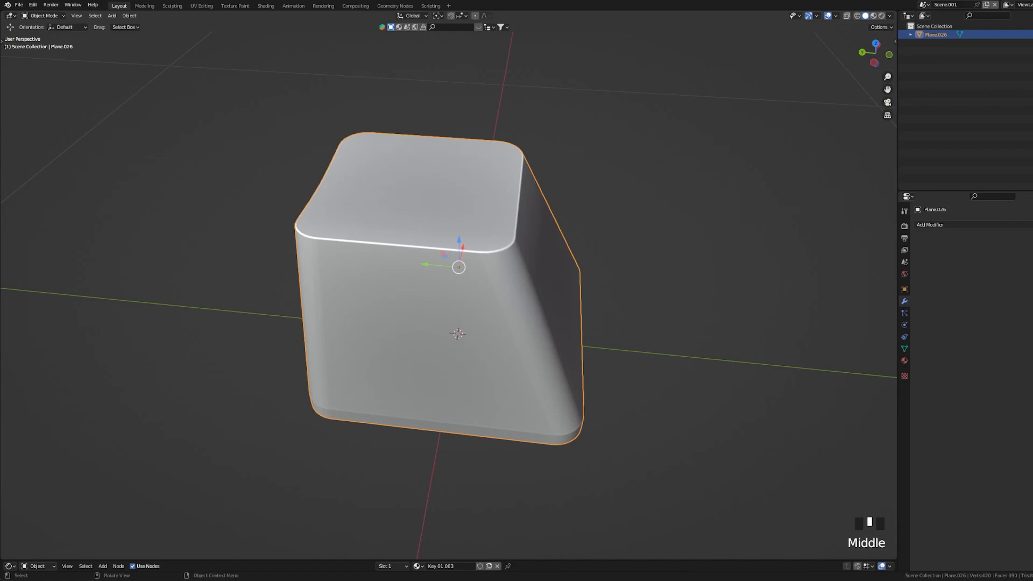
pyautogui.click(930, 224)
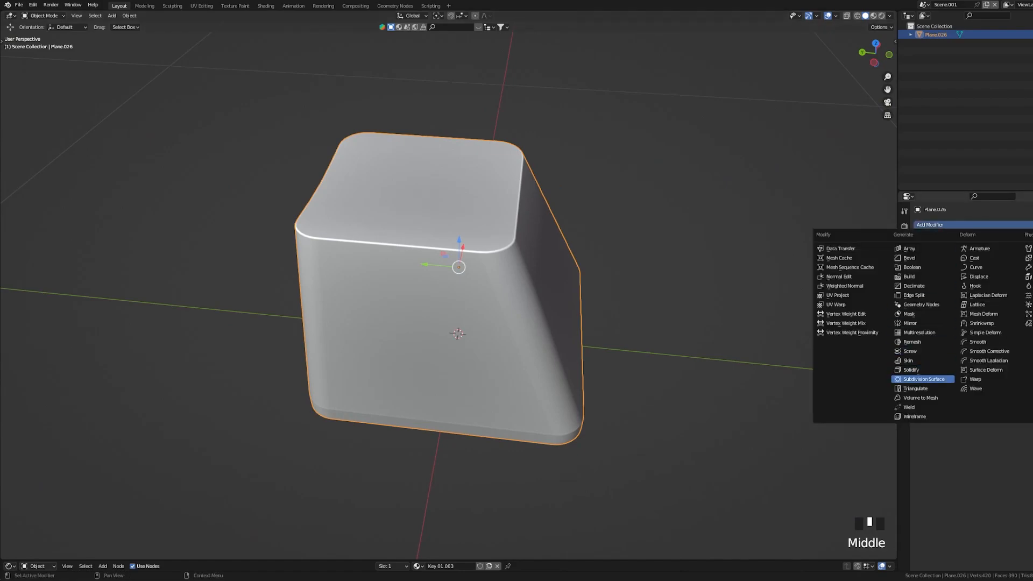
pyautogui.click(923, 379)
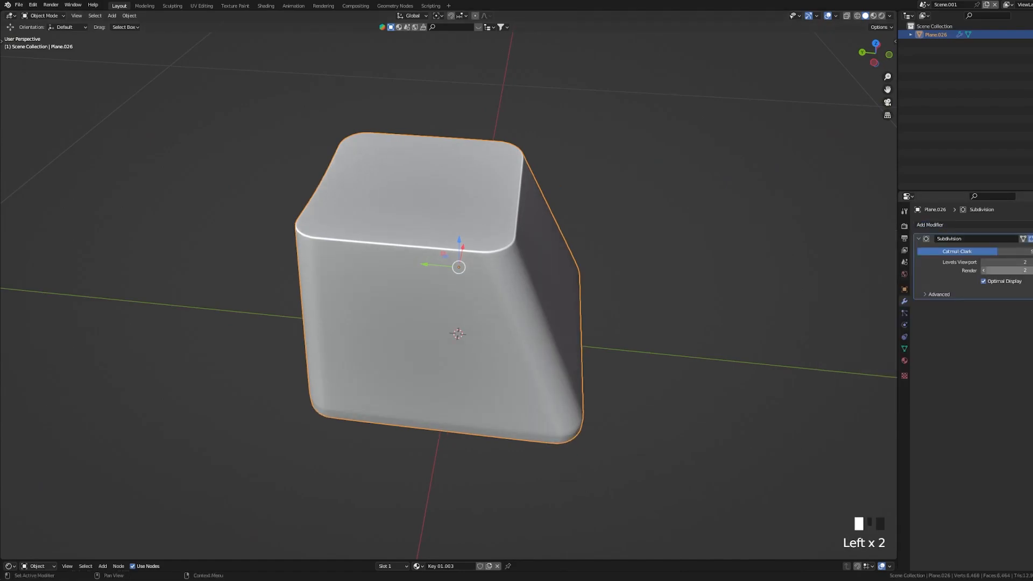
# Examine the subdivided keycap from near and far
pyautogui.scroll(-4, 447, 291)
pyautogui.moveTo(446, 291)
pyautogui.keyDown('shift'); pyautogui.mouseDown(button='middle')
pyautogui.moveTo(452, 301)
pyautogui.moveTo(462, 277)
pyautogui.mouseUp(button='middle'); pyautogui.keyUp('shift')
pyautogui.scroll(2, 446, 291)
pyautogui.scroll(4, 462, 278)
pyautogui.keyDown('shift'); pyautogui.scroll(-2, 447, 291); pyautogui.keyUp('shift')
pyautogui.scroll(-2, 446, 290)
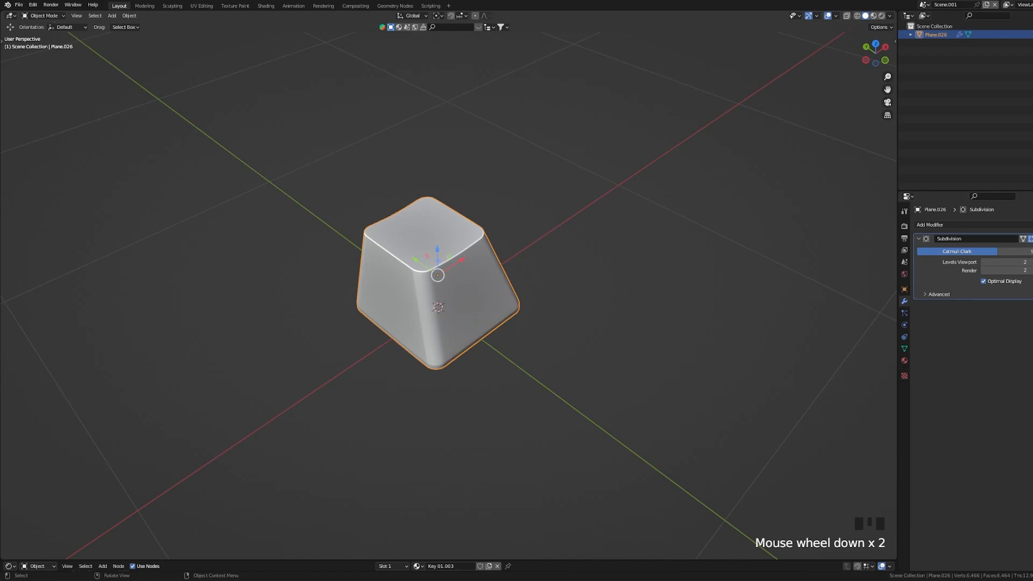
pyautogui.keyDown('shift'); pyautogui.moveTo(446, 290); pyautogui.dragTo(442, 297, button='middle'); pyautogui.keyUp('shift')
# In top view, duplicate the keycap about 0.398 m along X and repeat the duplication three times to make a row of five
pyautogui.click(875, 44)
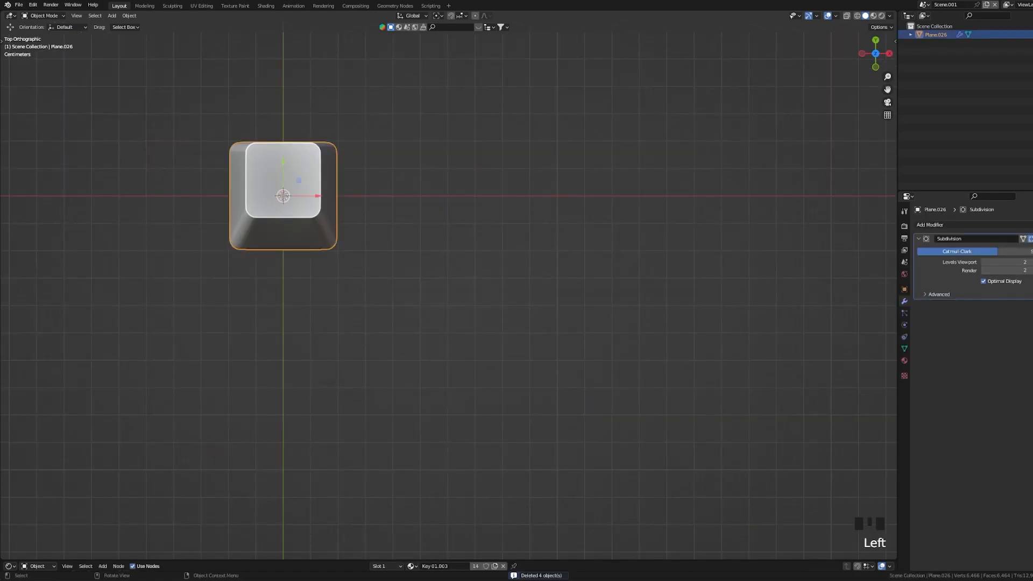
pyautogui.hotkey('shift', 'd')
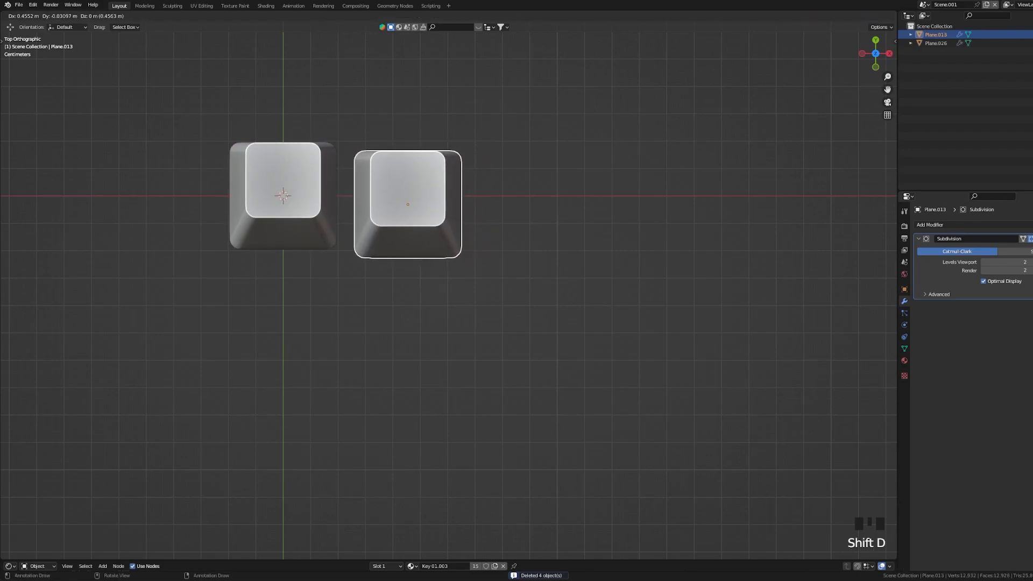
pyautogui.press('x')
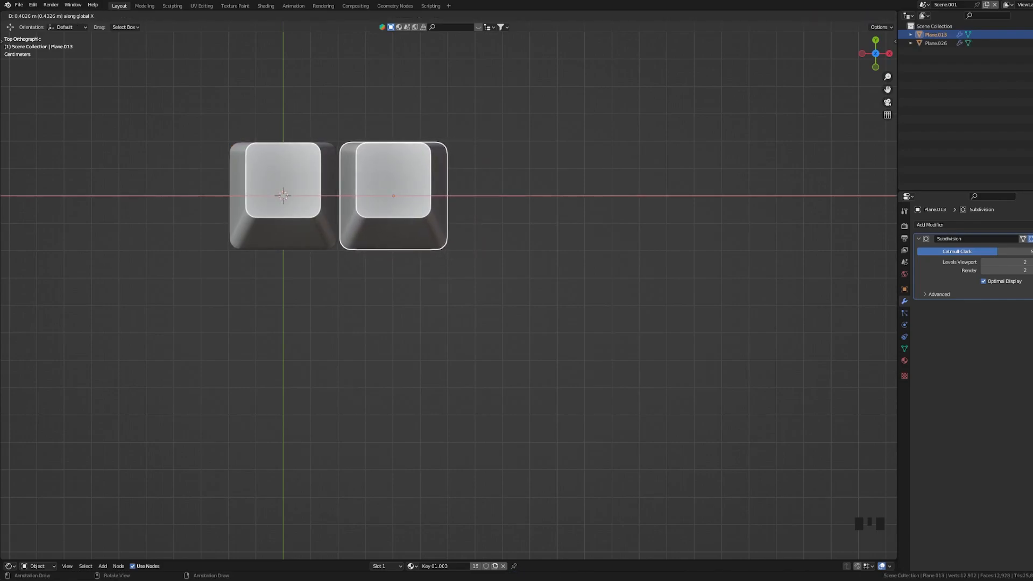
pyautogui.press('Return')
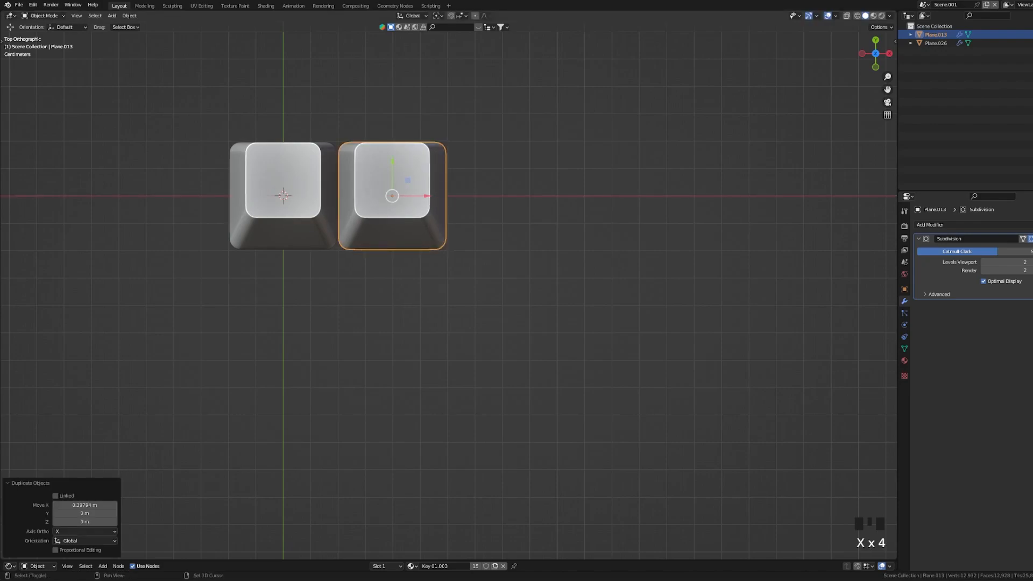
pyautogui.hotkey('shift', 'r')
pyautogui.hotkey('shift', 'r')
pyautogui.hotkey('shift', 'r')
# Duplicate the whole row of five keys about 0.396 m along negative Y and repeat once to make three rows
pyautogui.scroll(-2, 449, 291)
pyautogui.moveTo(293, 144); pyautogui.dragTo(683, 292)
pyautogui.keyDown('shift'); pyautogui.moveTo(683, 291); pyautogui.dragTo(659, 239, button='middle'); pyautogui.keyUp('shift')
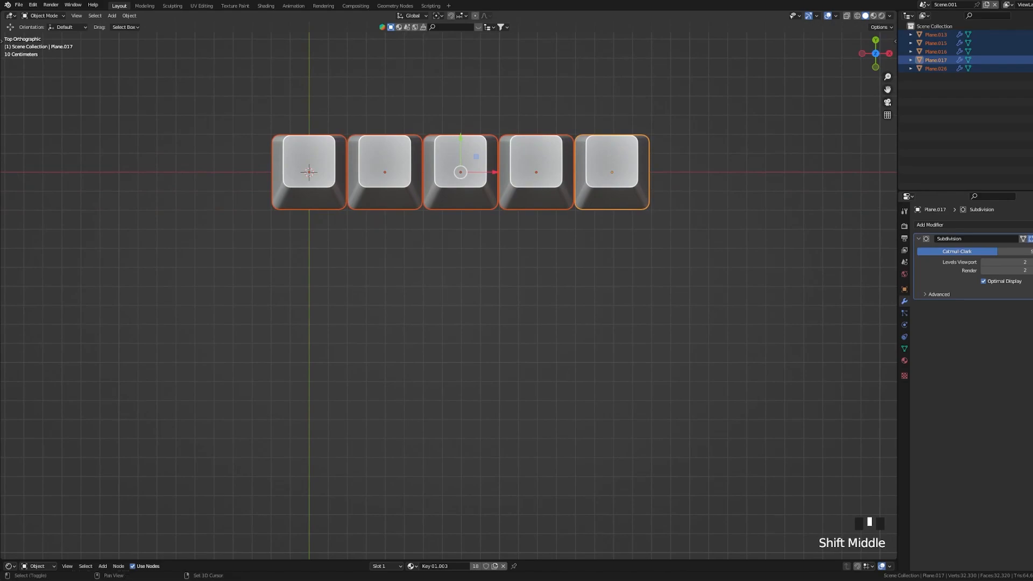
pyautogui.hotkey('shift', 'd')
pyautogui.press('y')
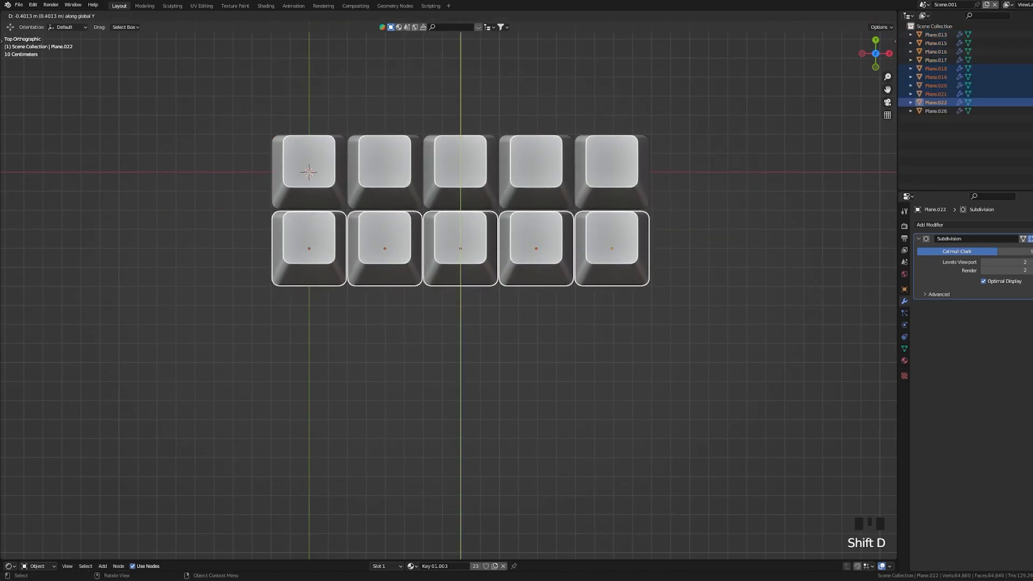
pyautogui.press('y')
pyautogui.press('y')
pyautogui.press('Return')
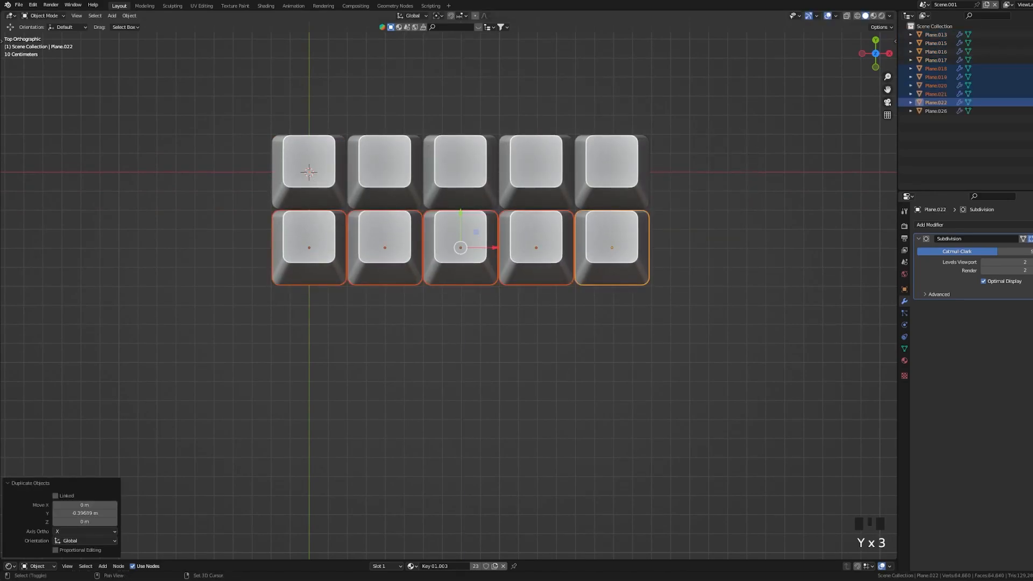
pyautogui.hotkey('shift', 'r')
# Delete the second key of the middle row and the third and fourth keys of the bottom row
pyautogui.click(536, 317)
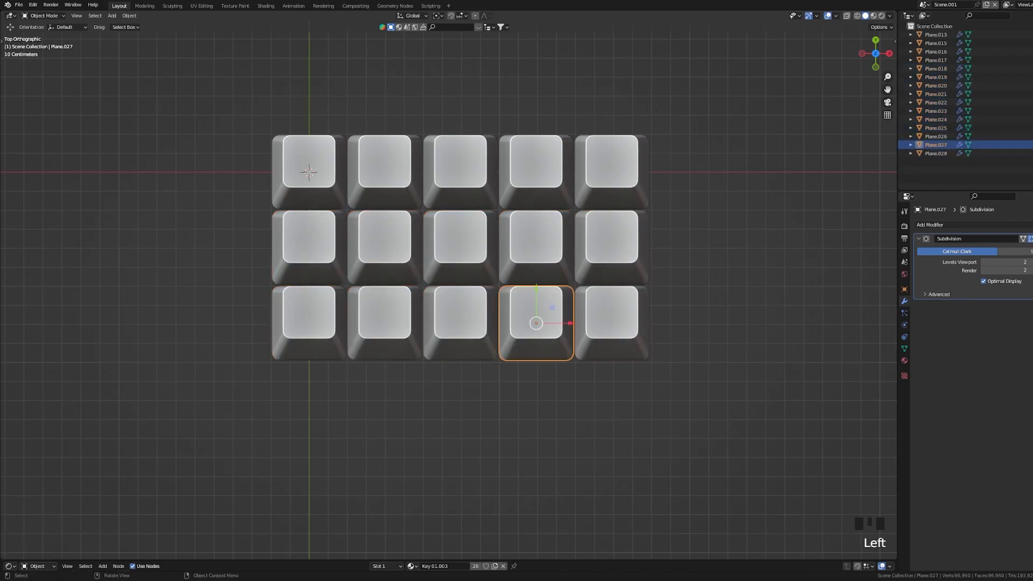
pyautogui.scroll(1, 475, 294)
pyautogui.moveTo(474, 269)
pyautogui.keyDown('shift'); pyautogui.mouseDown(button='middle')
pyautogui.moveTo(469, 294)
pyautogui.moveTo(489, 262)
pyautogui.mouseUp(button='middle'); pyautogui.keyUp('shift')
pyautogui.click(377, 280)
pyautogui.click(383, 232)
pyautogui.press('Delete')
pyautogui.click(292, 230)
pyautogui.click(473, 322)
pyautogui.moveTo(479, 408); pyautogui.dragTo(577, 334)
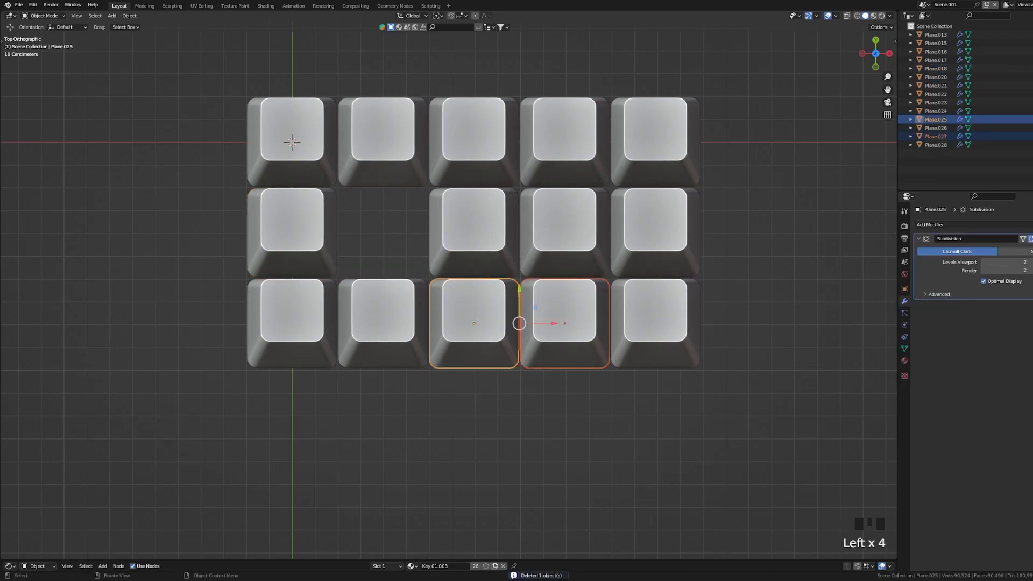
pyautogui.press('Delete')
# Widen the middle row's first key across the empty gap by moving the right half of its mesh about 0.4 m along X, using X-ray
pyautogui.click(383, 318)
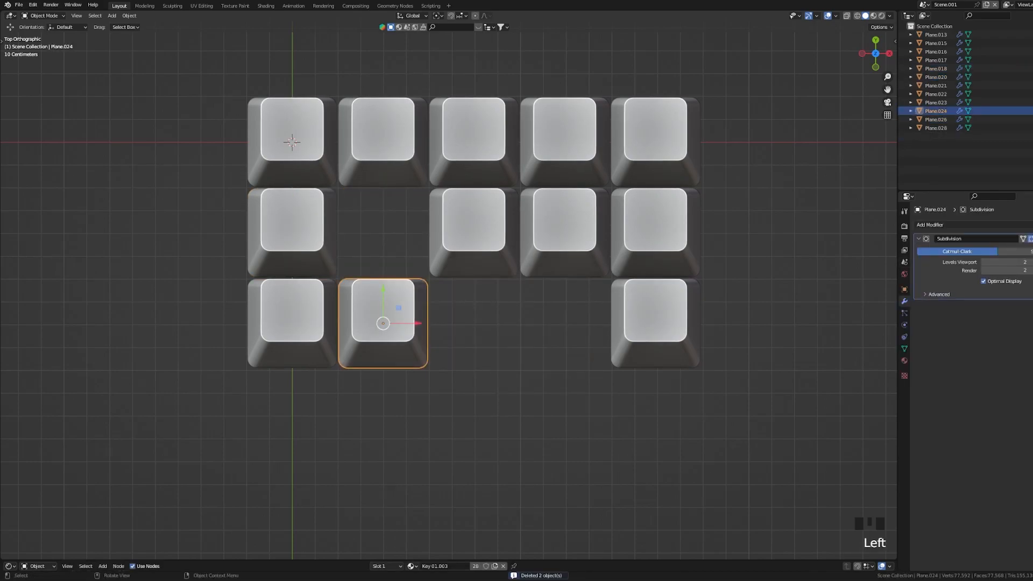
pyautogui.click(292, 226)
pyautogui.scroll(2, 291, 229)
pyautogui.keyDown('shift'); pyautogui.moveTo(177, 183); pyautogui.dragTo(240, 216, button='middle'); pyautogui.keyUp('shift')
pyautogui.scroll(1, 449, 290)
pyautogui.keyDown('shift'); pyautogui.moveTo(449, 291); pyautogui.dragTo(524, 293, button='middle'); pyautogui.keyUp('shift')
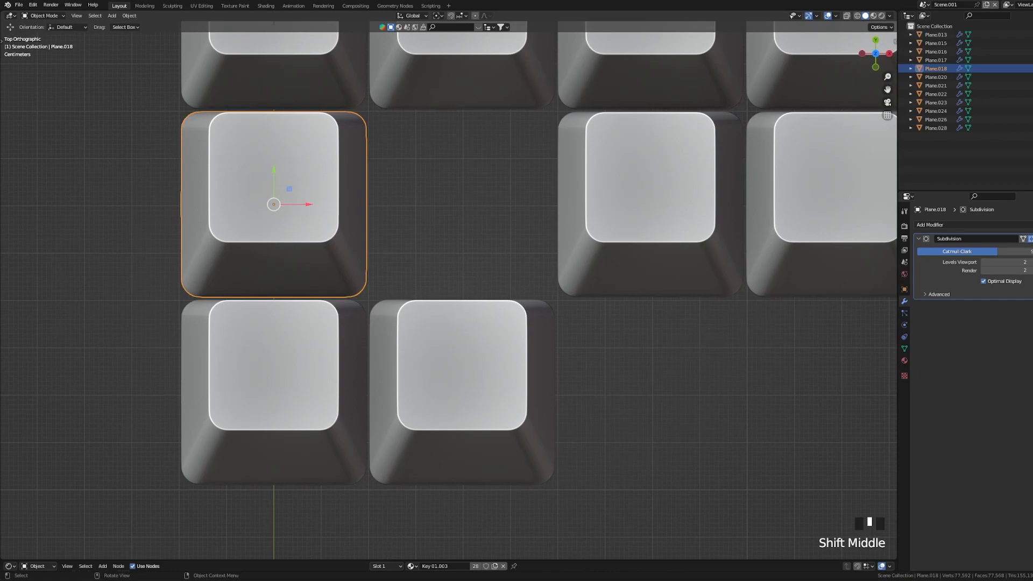
pyautogui.press('Tab')
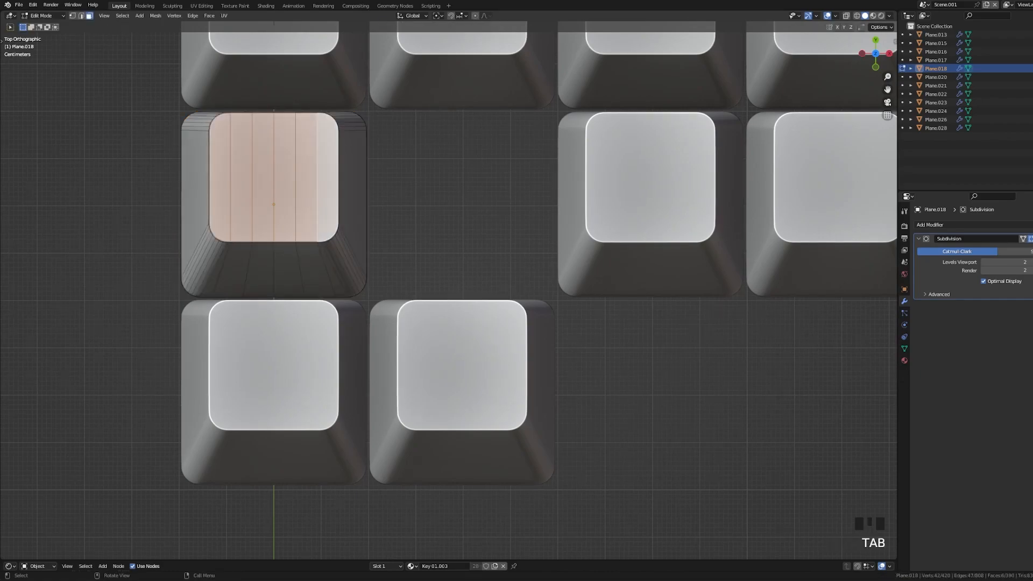
pyautogui.hotkey('alt', 'z')
pyautogui.keyDown('shift'); pyautogui.moveTo(473, 347); pyautogui.dragTo(473, 313, button='middle'); pyautogui.keyUp('shift')
pyautogui.moveTo(473, 313); pyautogui.dragTo(271, 40)
pyautogui.keyDown('shift'); pyautogui.moveTo(271, 41); pyautogui.dragTo(243, 81, button='middle'); pyautogui.keyUp('shift')
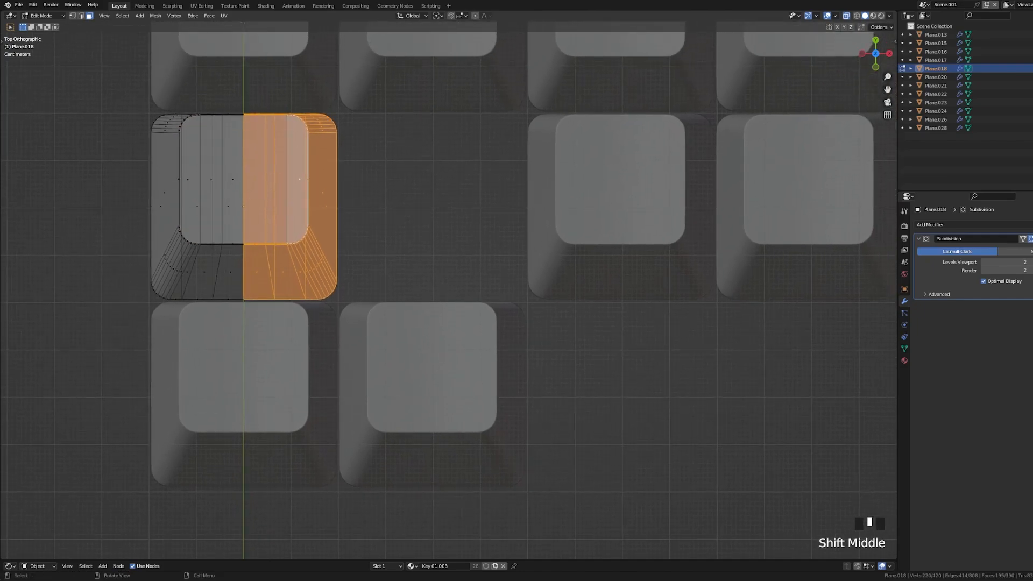
pyautogui.press('g')
pyautogui.press('x')
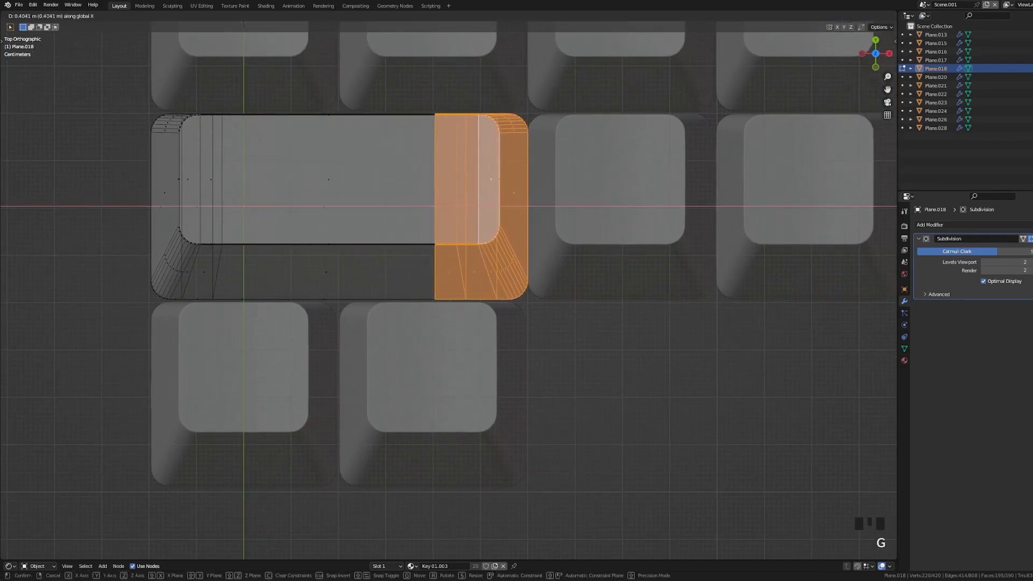
pyautogui.click(479, 207)
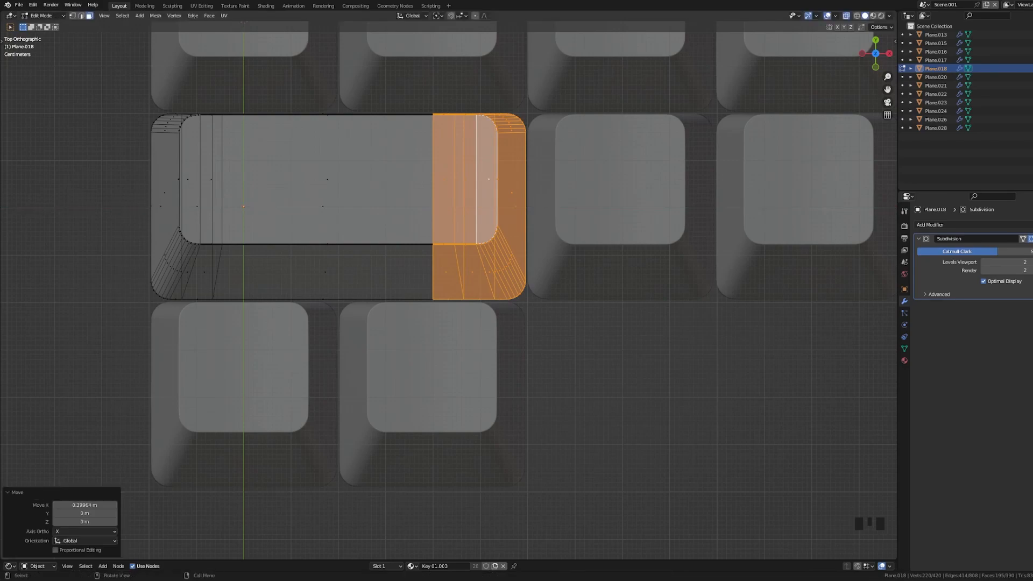
pyautogui.moveTo(231, 94); pyautogui.dragTo(298, 355)
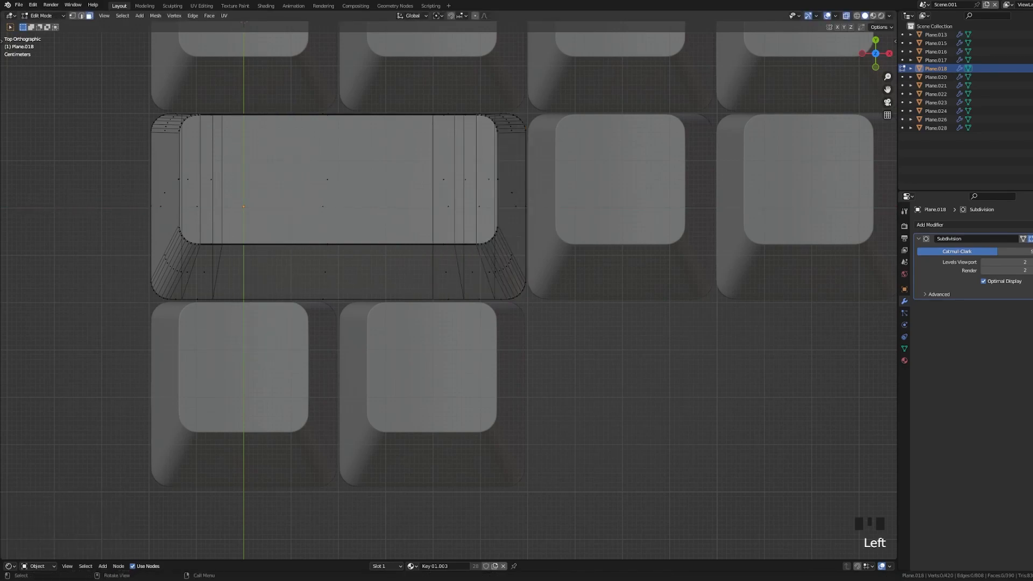
# Move the edge loop right of the wide middle-row key's centre about 0.2 m along negative X to its middle
pyautogui.click(444, 236)
pyautogui.moveTo(397, 92); pyautogui.dragTo(443, 347)
pyautogui.moveTo(372, 65); pyautogui.dragTo(425, 362)
pyautogui.moveTo(405, 78); pyautogui.dragTo(438, 362)
pyautogui.press('g')
pyautogui.press('x')
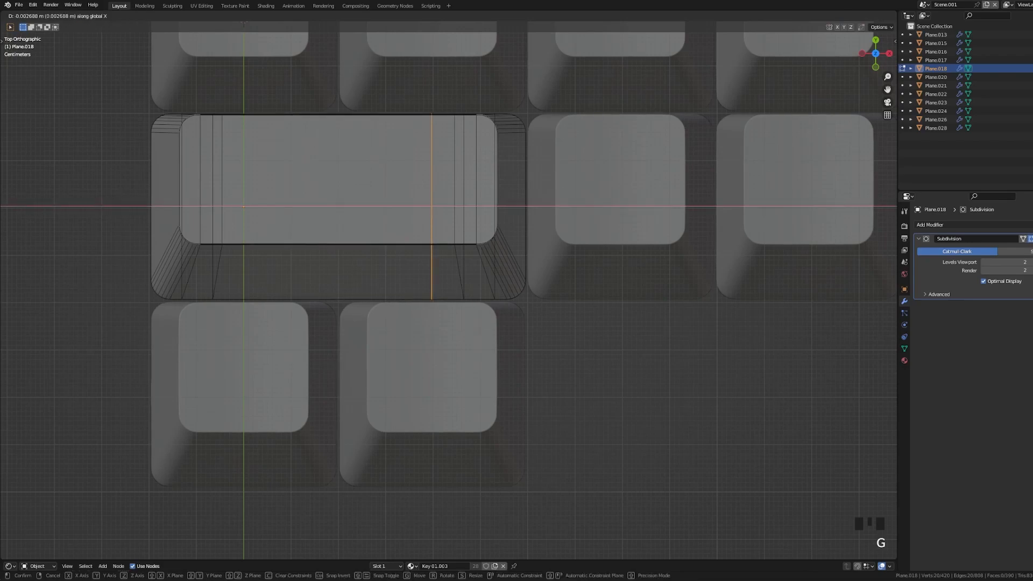
pyautogui.press('Return')
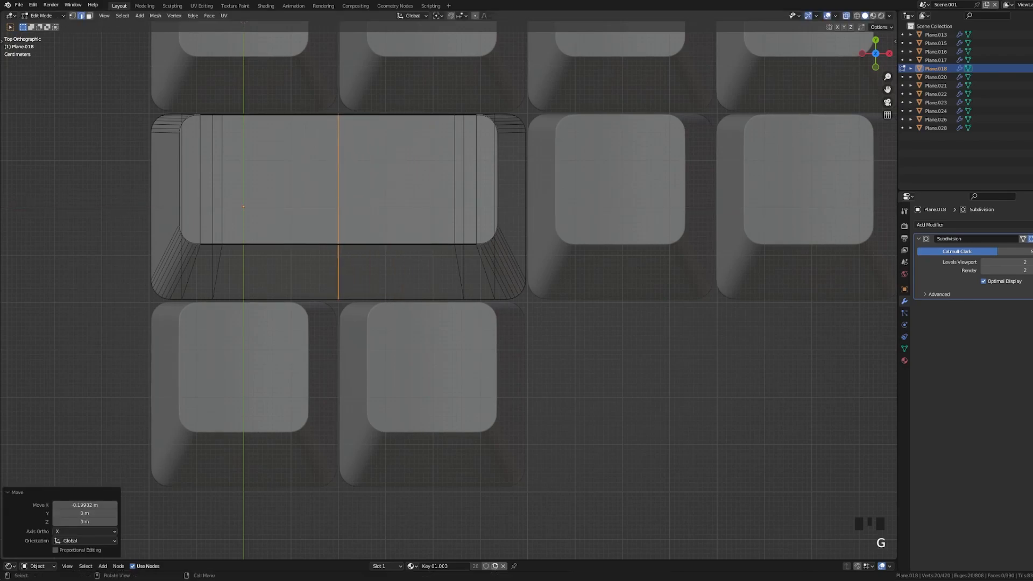
# Add two evenly spaced loop cuts in each half of the wide middle-row key
pyautogui.hotkey('ctrl', 'r')
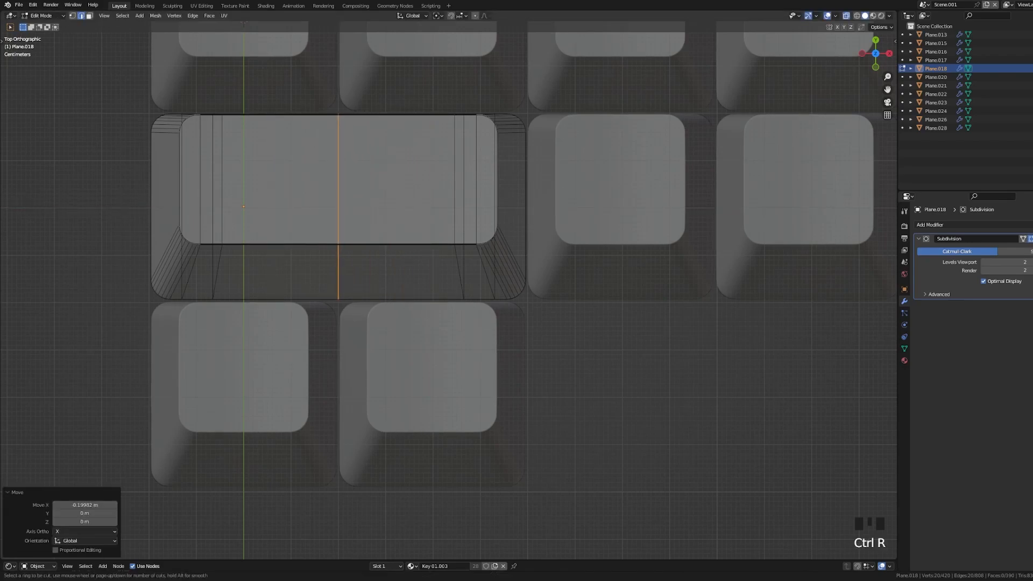
pyautogui.scroll(1, 276, 178)
pyautogui.click(276, 177)
pyautogui.rightClick(276, 178)
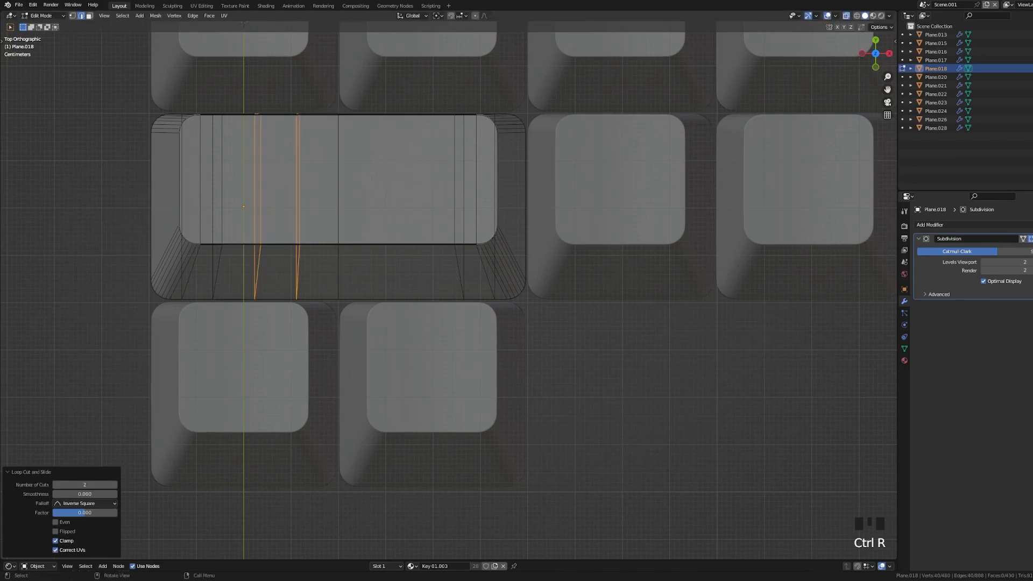
pyautogui.hotkey('ctrl', 'r')
pyautogui.scroll(1, 399, 178)
pyautogui.click(399, 178)
pyautogui.rightClick(399, 177)
# Return to Object Mode and apply the scale of the wide middle-row key
pyautogui.moveTo(399, 177); pyautogui.dragTo(410, 159, button='middle')
pyautogui.press('Tab')
pyautogui.scroll(-2, 400, 126)
pyautogui.hotkey('ctrl', 'a')
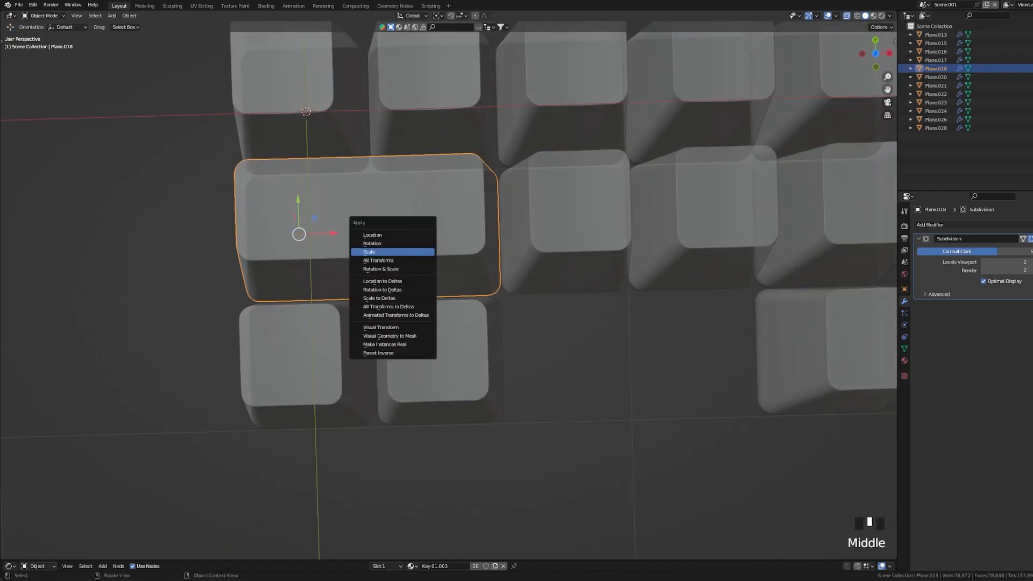
pyautogui.click(392, 250)
pyautogui.moveTo(392, 249)
pyautogui.keyDown('shift'); pyautogui.mouseDown(button='middle')
pyautogui.moveTo(436, 266)
pyautogui.moveTo(384, 237)
pyautogui.mouseUp(button='middle'); pyautogui.keyUp('shift')
# In top view, widen the bottom row's second key across the gap by moving its right half about 0.796 m along X
pyautogui.click(392, 312)
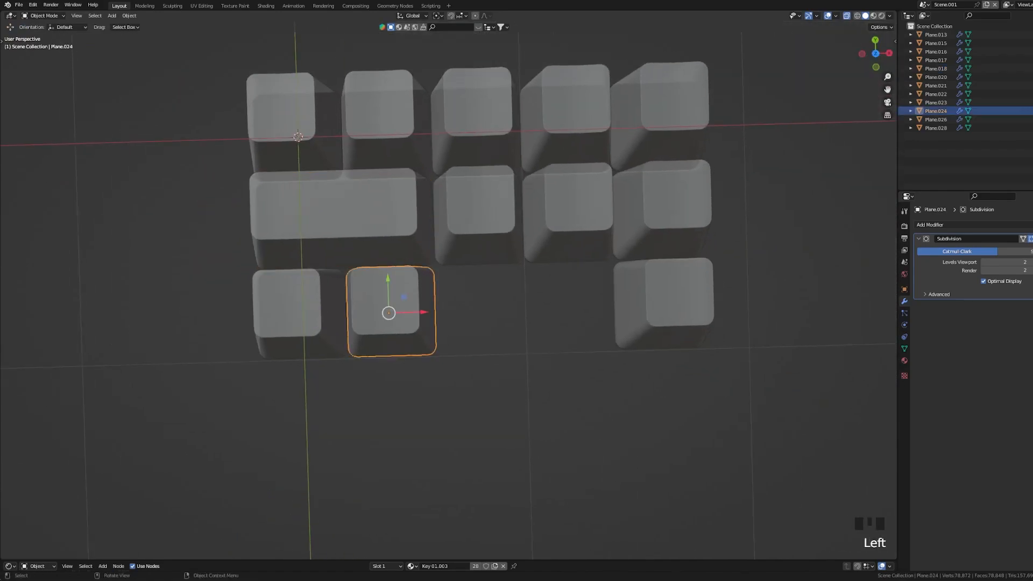
pyautogui.press('`')
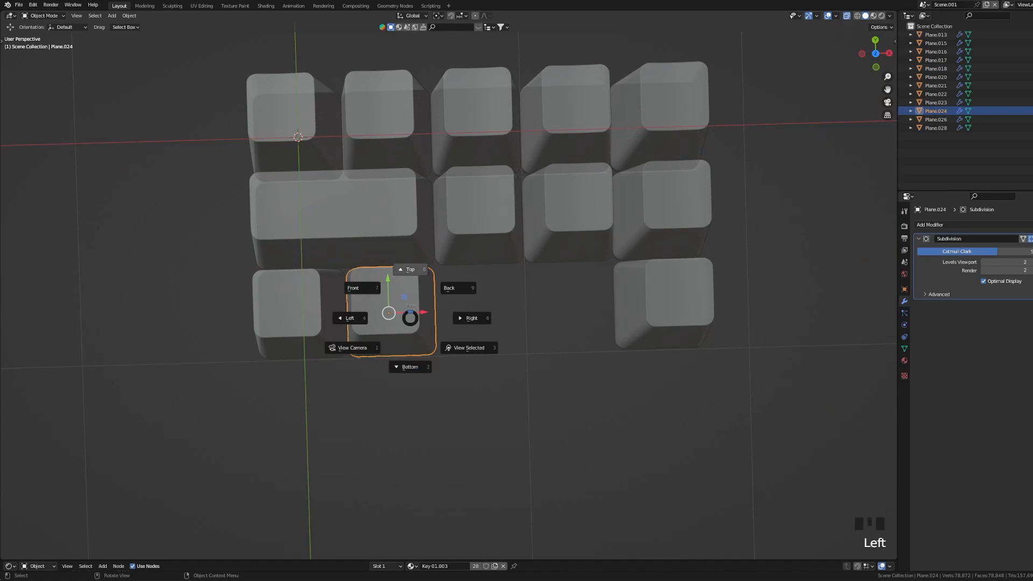
pyautogui.click(410, 269)
pyautogui.press('Tab')
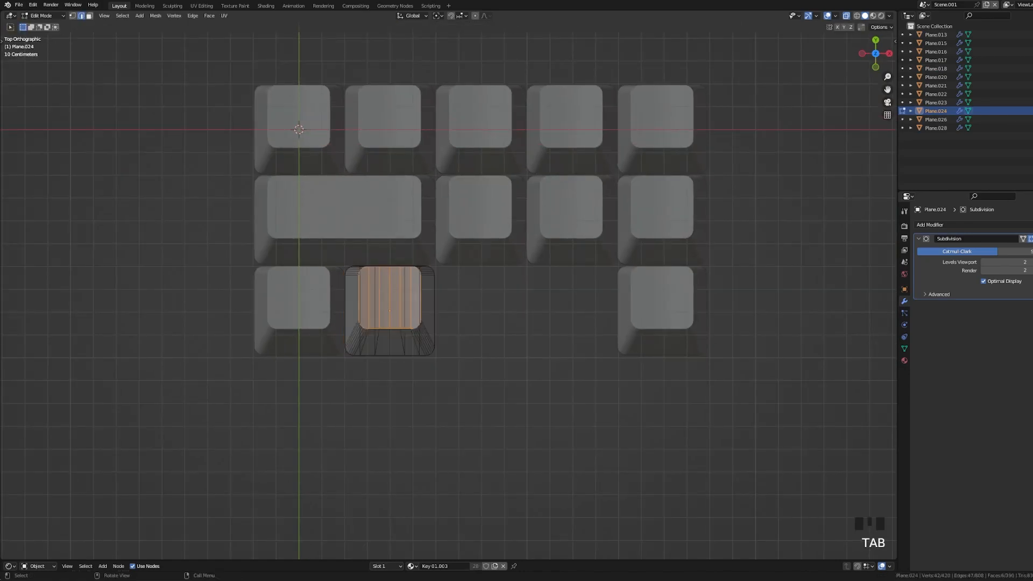
pyautogui.scroll(2, 410, 269)
pyautogui.keyDown('shift'); pyautogui.moveTo(410, 269); pyautogui.dragTo(401, 201, button='middle'); pyautogui.keyUp('shift')
pyautogui.moveTo(478, 373); pyautogui.dragTo(354, 167)
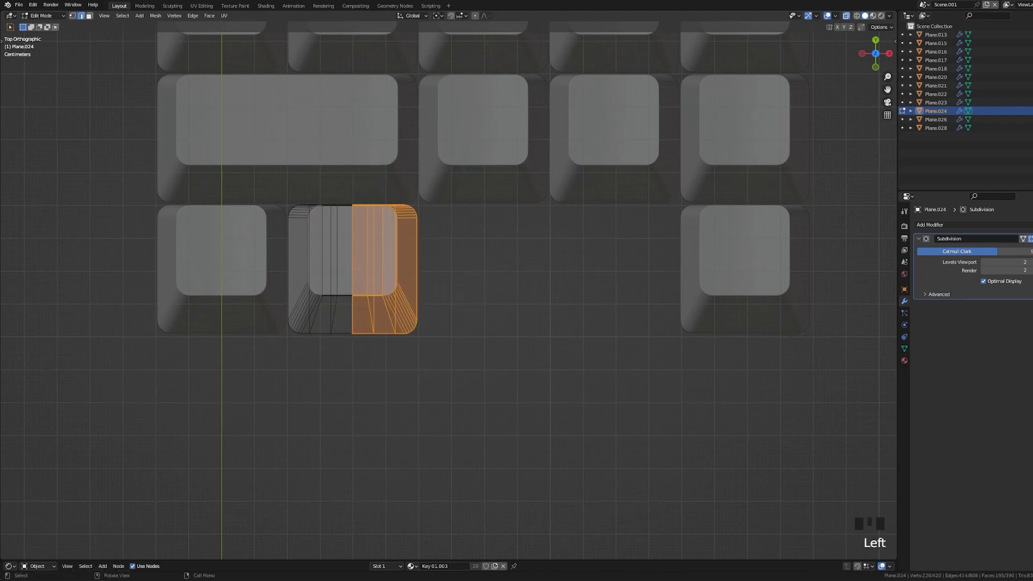
pyautogui.press('g')
pyautogui.press('x')
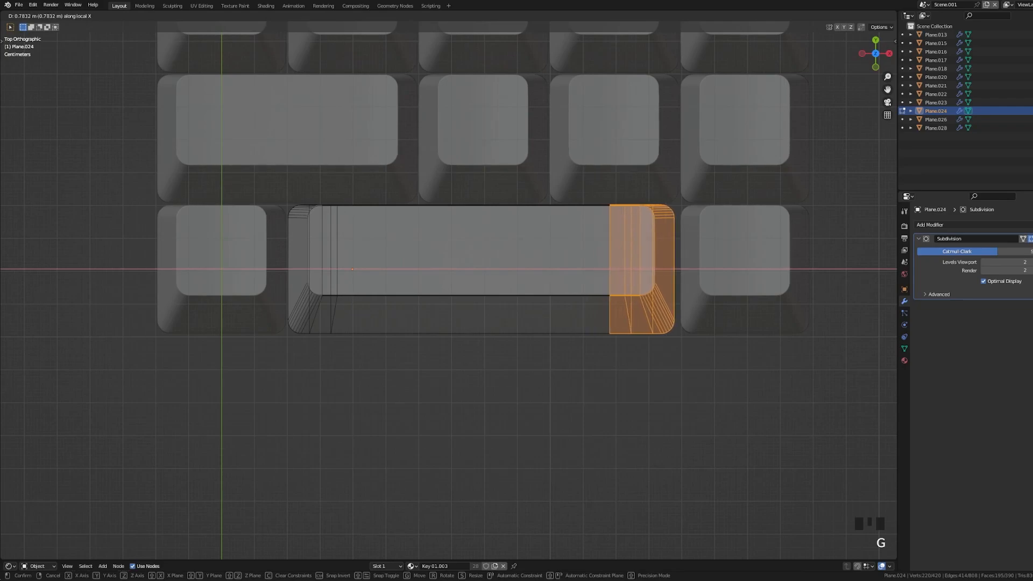
pyautogui.press('x')
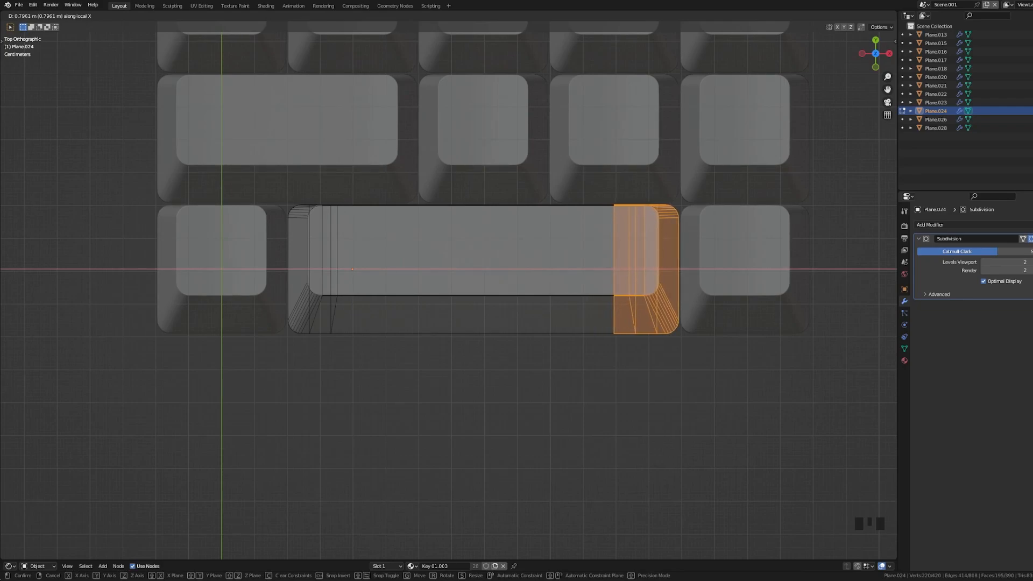
pyautogui.click(627, 355)
# Move the long bottom key's inner edge loop about 0.39 m along negative X to the key's centre
pyautogui.moveTo(620, 364); pyautogui.dragTo(580, 192)
pyautogui.press('g')
pyautogui.press('x')
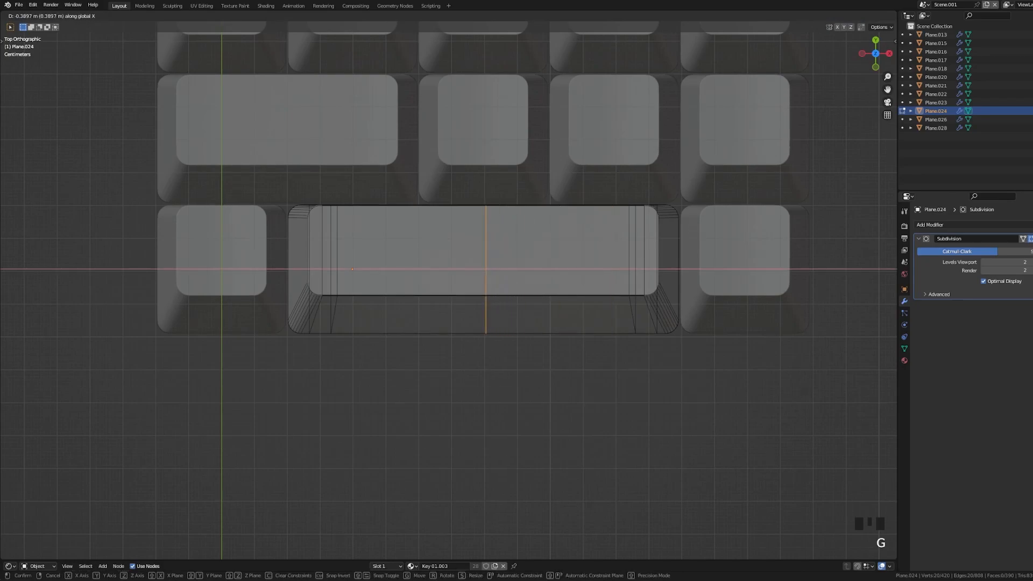
pyautogui.click(455, 216)
# Add three evenly spaced loop cuts in each half of the long bottom key, return to Object Mode and deselect it
pyautogui.hotkey('ctrl', 'r')
pyautogui.scroll(2, 409, 269)
pyautogui.click(409, 269)
pyautogui.rightClick(409, 269)
pyautogui.hotkey('ctrl', 'r')
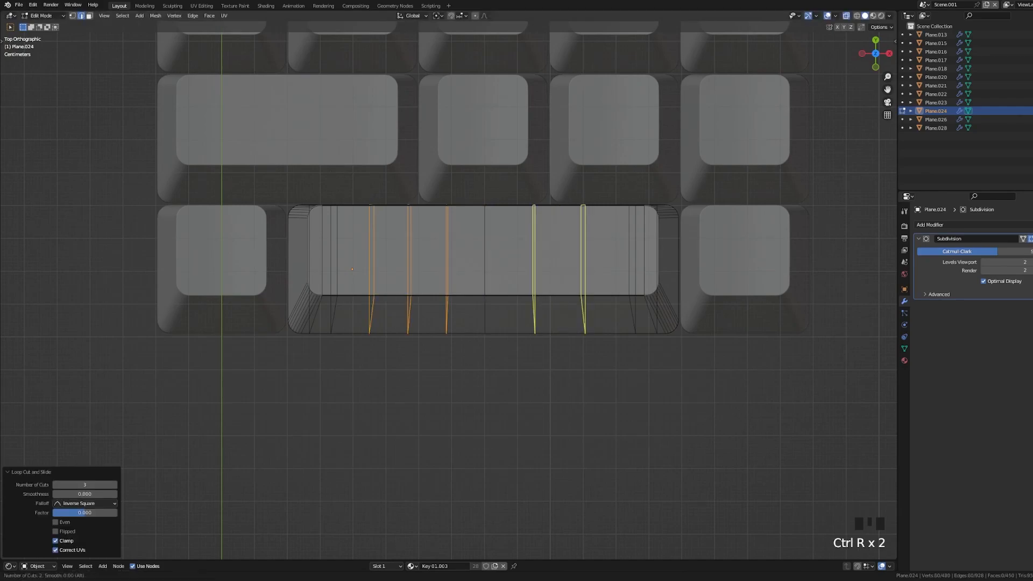
pyautogui.press('Return')
pyautogui.press('Return')
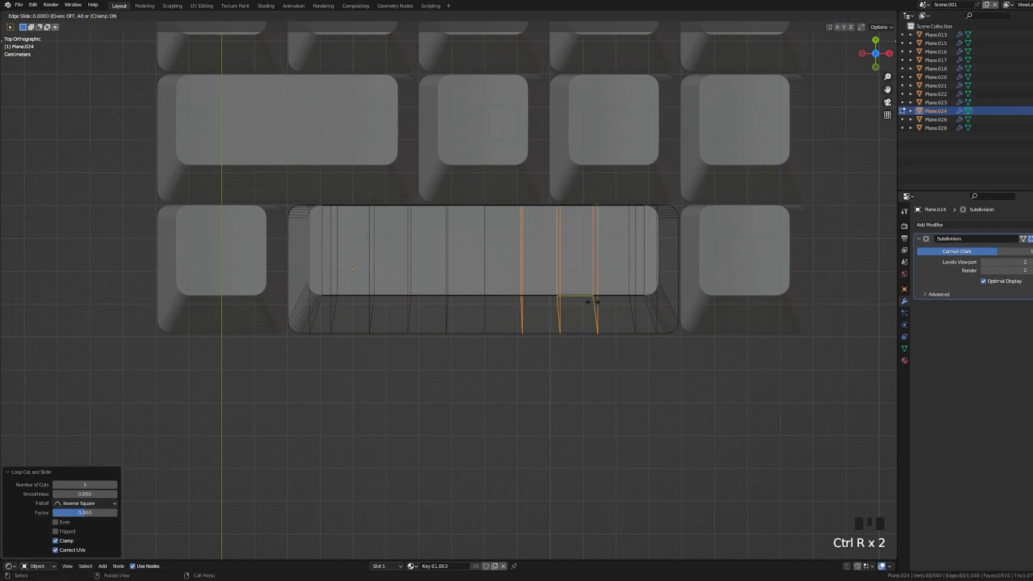
pyautogui.moveTo(539, 312); pyautogui.dragTo(600, 272, button='middle')
pyautogui.scroll(-5, 600, 272)
pyautogui.press('Tab')
pyautogui.click(619, 290)
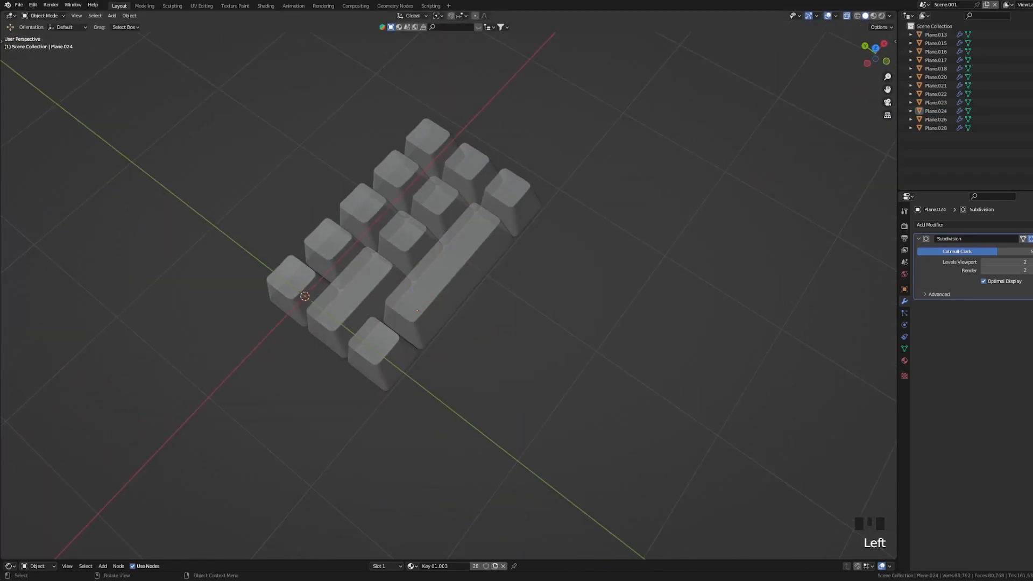
# Turn off X-ray and add a 2 m plane at the world origin as the keyboard base
pyautogui.scroll(3, 538, 301)
pyautogui.keyDown('shift'); pyautogui.moveTo(539, 302); pyautogui.dragTo(573, 234, button='middle'); pyautogui.keyUp('shift')
pyautogui.scroll(-3, 557, 247)
pyautogui.scroll(4, 468, 253)
pyautogui.keyDown('shift'); pyautogui.moveTo(468, 253); pyautogui.dragTo(454, 245, button='middle'); pyautogui.keyUp('shift')
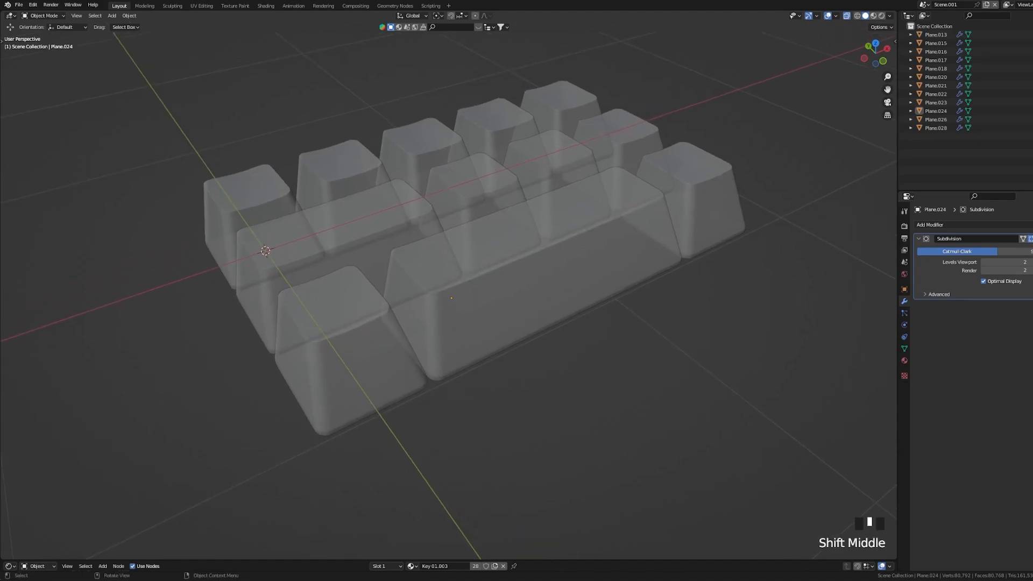
pyautogui.scroll(-3, 453, 296)
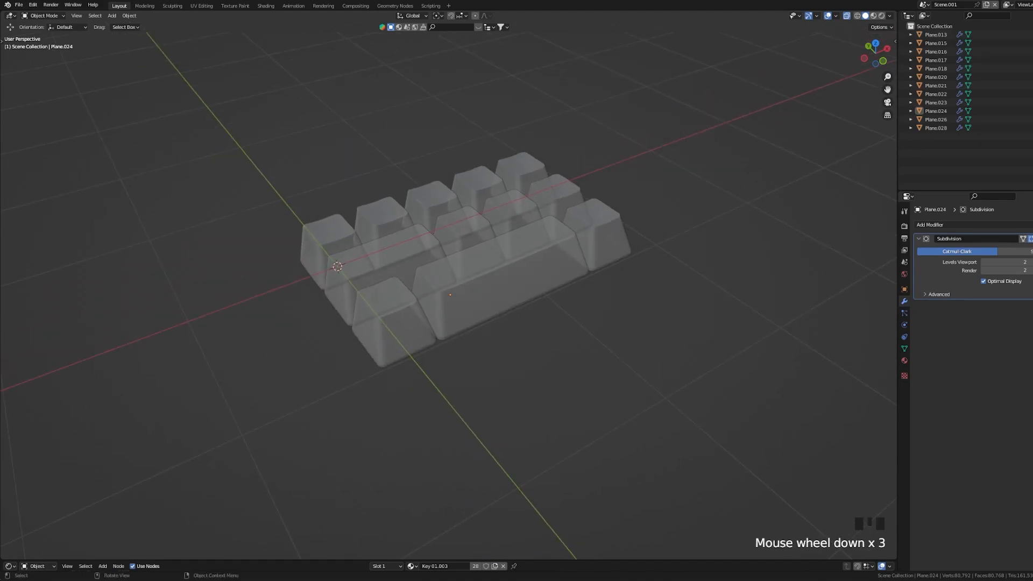
pyautogui.hotkey('alt', 'z')
pyautogui.scroll(-2, 463, 280)
pyautogui.keyDown('shift'); pyautogui.moveTo(463, 280); pyautogui.dragTo(484, 291, button='middle'); pyautogui.keyUp('shift')
pyautogui.scroll(2, 463, 280)
pyautogui.hotkey('shift', 'a')
pyautogui.moveTo(461, 286)
pyautogui.click(532, 285)
# In top view, centre the plane under the keys by moving it about 0.79 m along X and 0.39 m along negative Y
pyautogui.press('`')
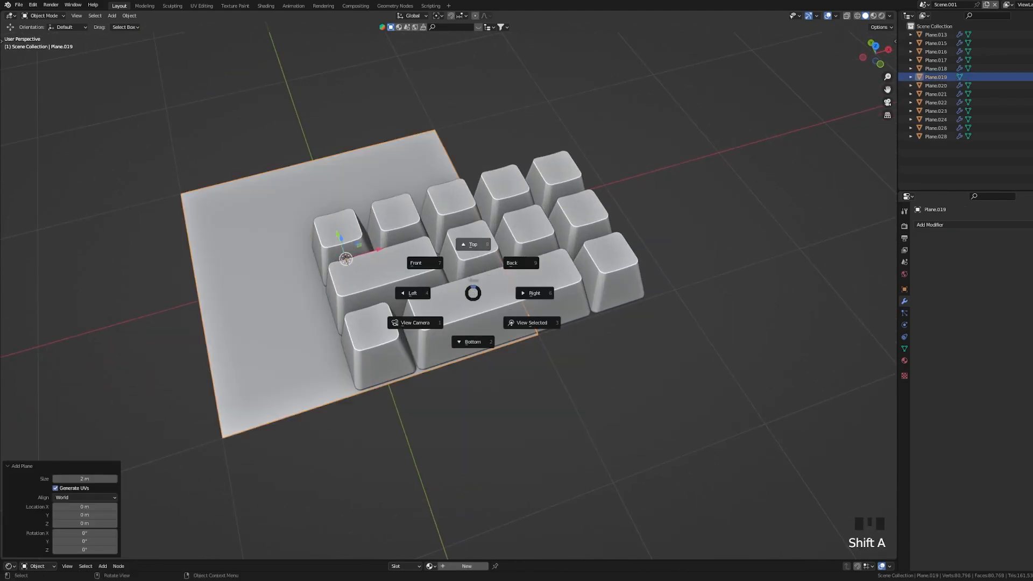
pyautogui.click(492, 253)
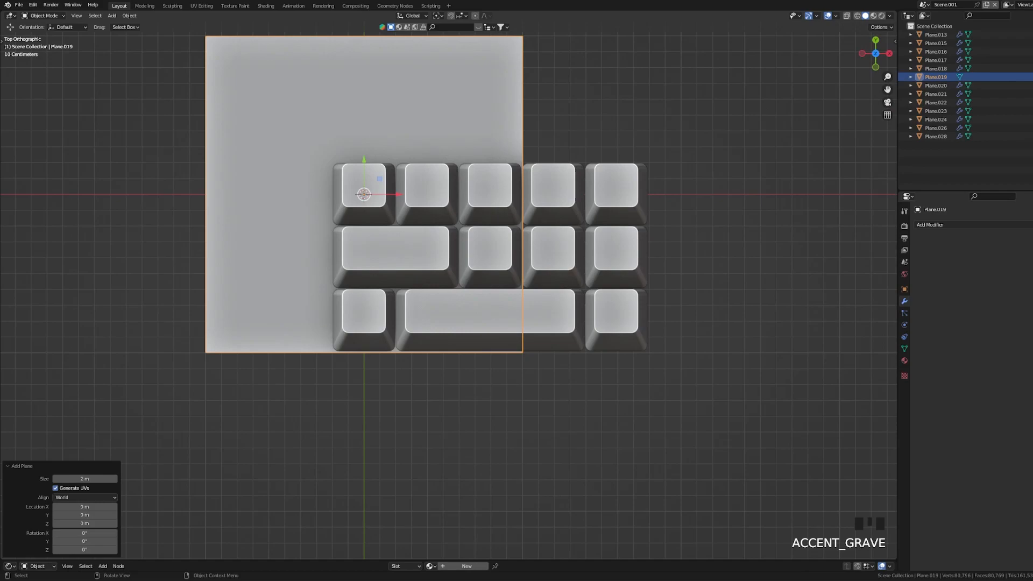
pyautogui.press('g')
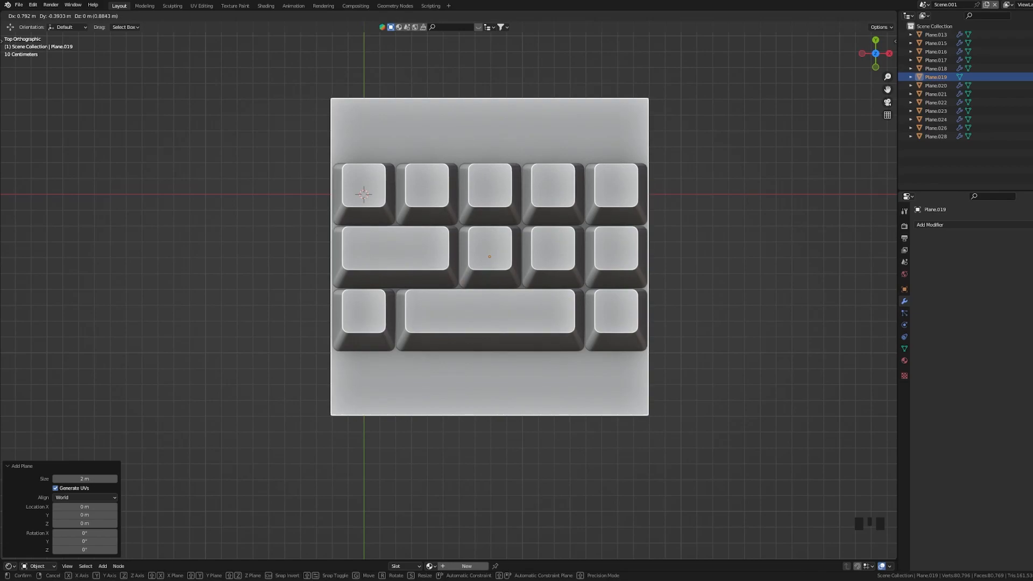
# Scale the plane's mesh to 1.07 along X and about 0.68 along Y so it frames the key layout
pyautogui.press('Tab')
pyautogui.press('s')
pyautogui.press('x')
pyautogui.click(619, 270)
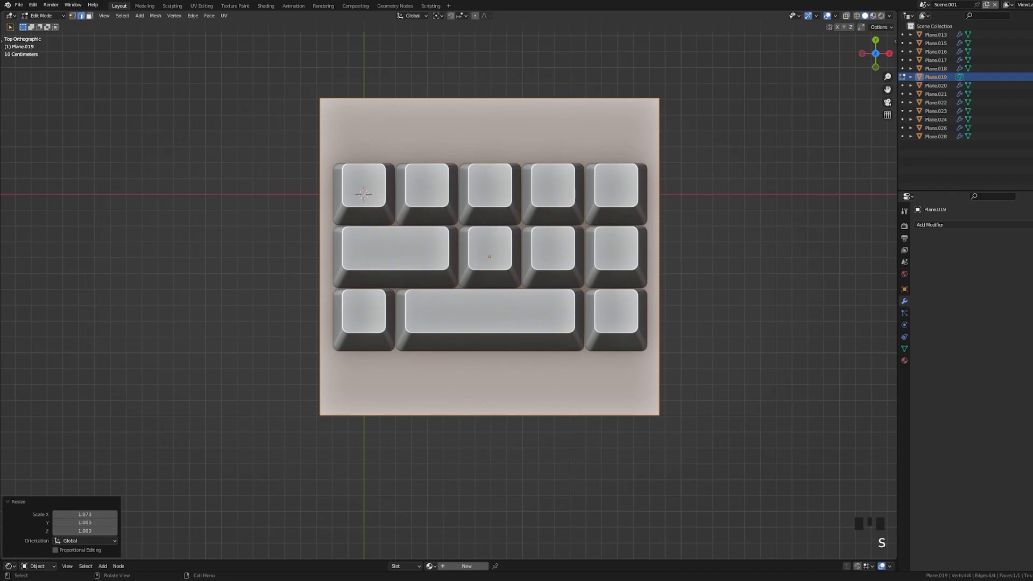
pyautogui.press('s')
pyautogui.press('y')
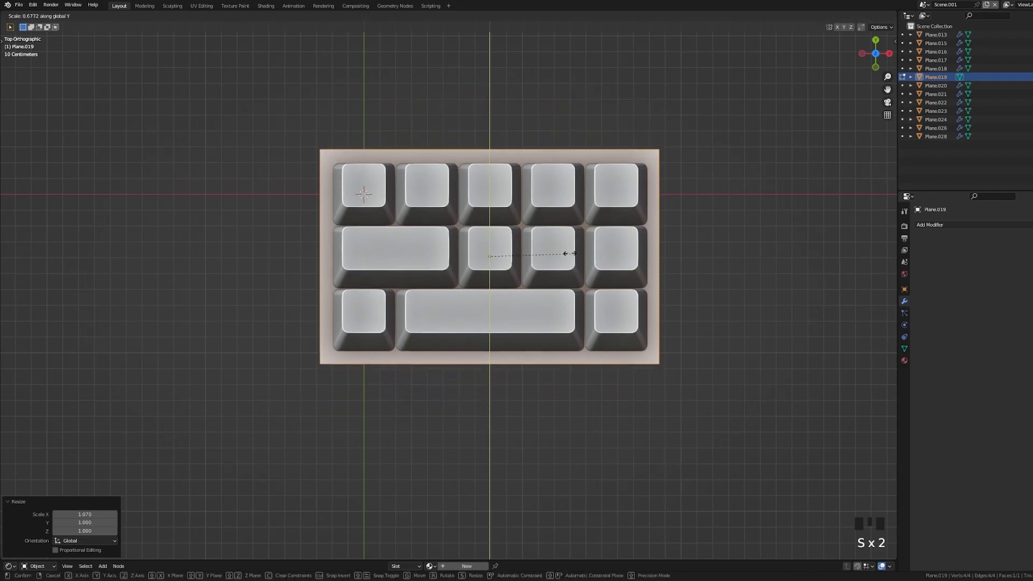
pyautogui.click(571, 254)
# Enlarge the plane's mesh uniformly by 1.057 to leave a margin around the keys
pyautogui.press('`')
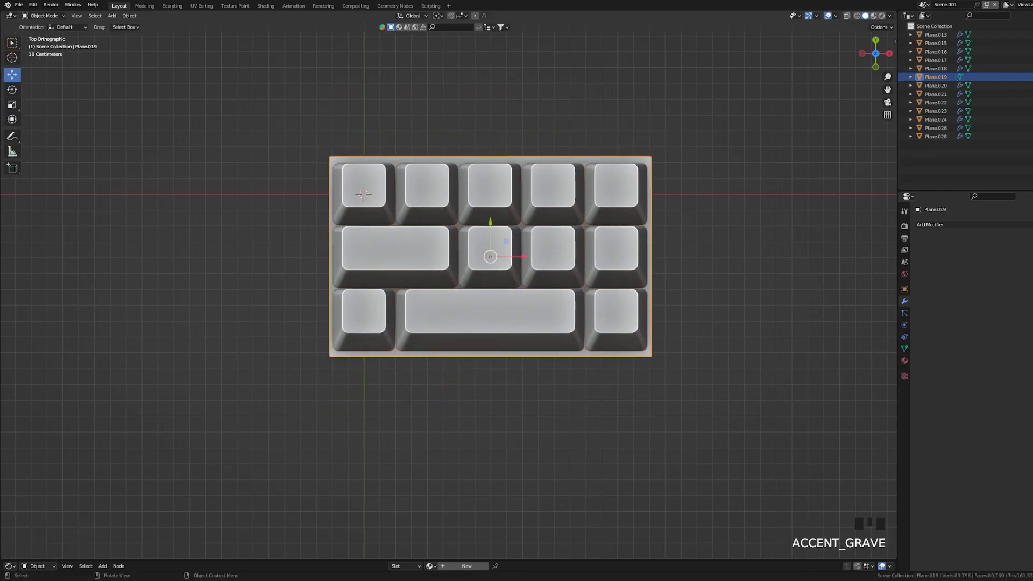
pyautogui.press('Tab')
pyautogui.press('s')
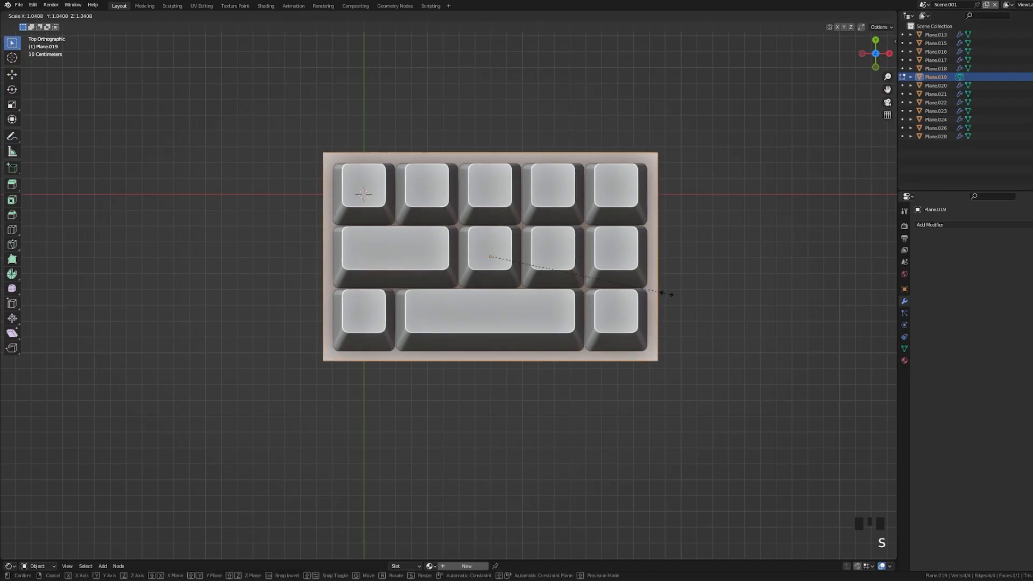
pyautogui.click(669, 293)
# Extrude the base plane upward about 0.14 m into a solid case around the keys
pyautogui.moveTo(670, 293); pyautogui.dragTo(732, 216, button='middle')
pyautogui.scroll(-1, 716, 224)
pyautogui.scroll(1, 715, 223)
pyautogui.moveTo(732, 215); pyautogui.dragTo(761, 215, button='middle')
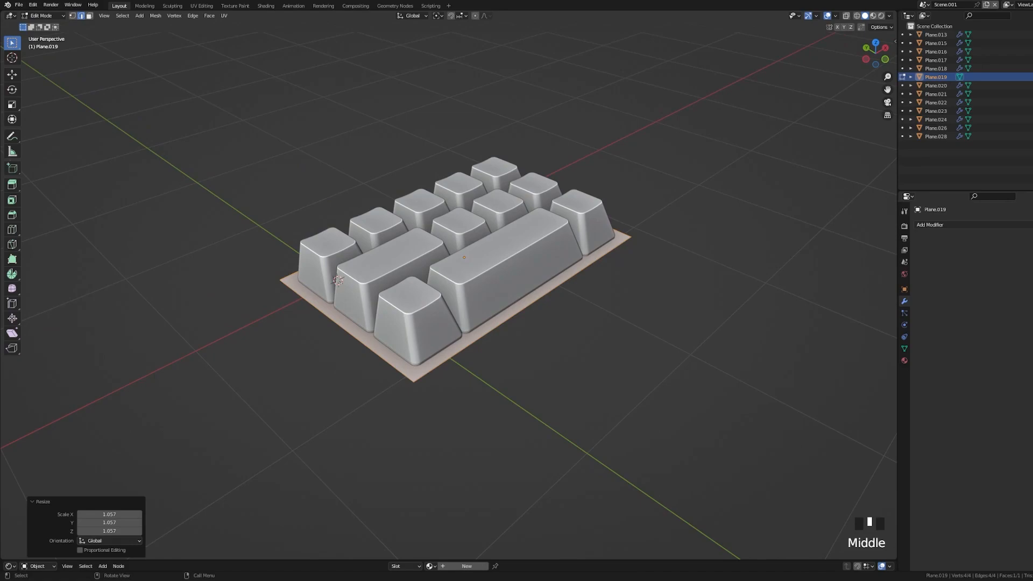
pyautogui.press('e')
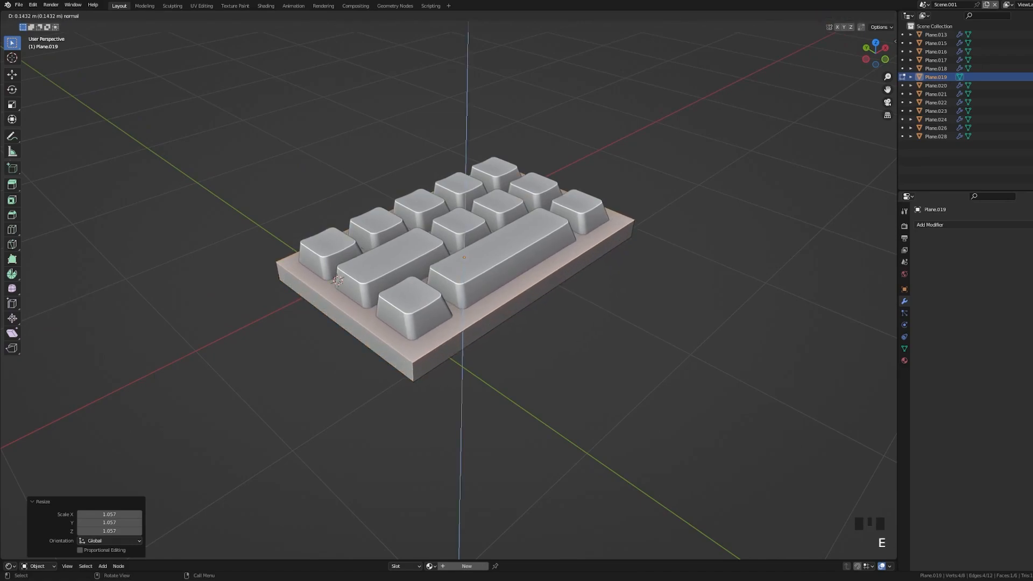
pyautogui.click(761, 200)
pyautogui.moveTo(761, 199); pyautogui.dragTo(752, 165, button='middle')
pyautogui.scroll(1, 729, 198)
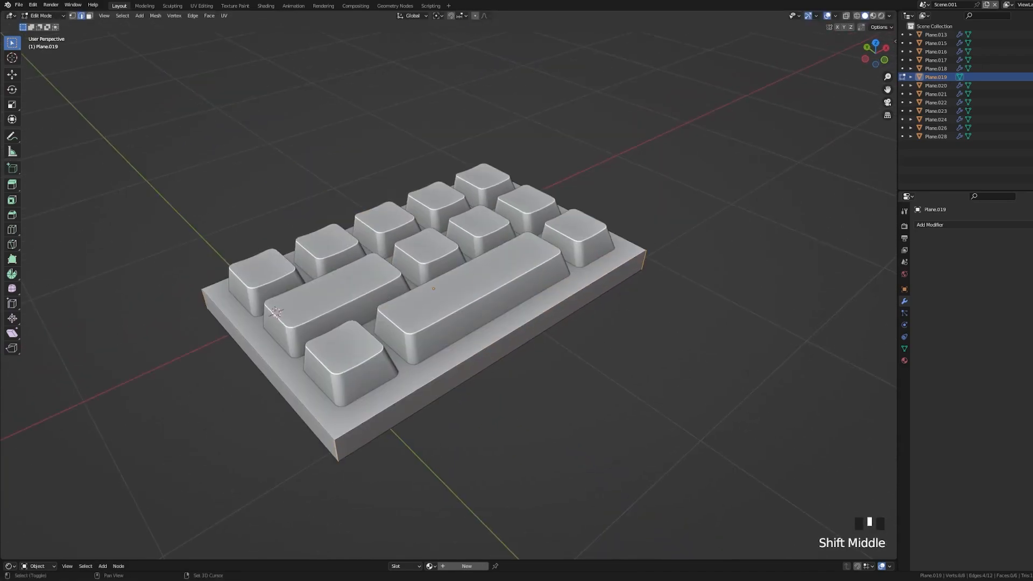
# Bevel the case's four vertical corner edges about 0.15 m with 13 segments
pyautogui.press('Tab')
pyautogui.press('Tab')
pyautogui.keyDown('shift'); pyautogui.moveTo(433, 289); pyautogui.dragTo(515, 227, button='middle'); pyautogui.keyUp('shift')
pyautogui.click(451, 367)
pyautogui.keyDown('shift'); pyautogui.moveTo(451, 367); pyautogui.dragTo(645, 353, button='middle'); pyautogui.keyUp('shift')
pyautogui.scroll(-1, 327, 381)
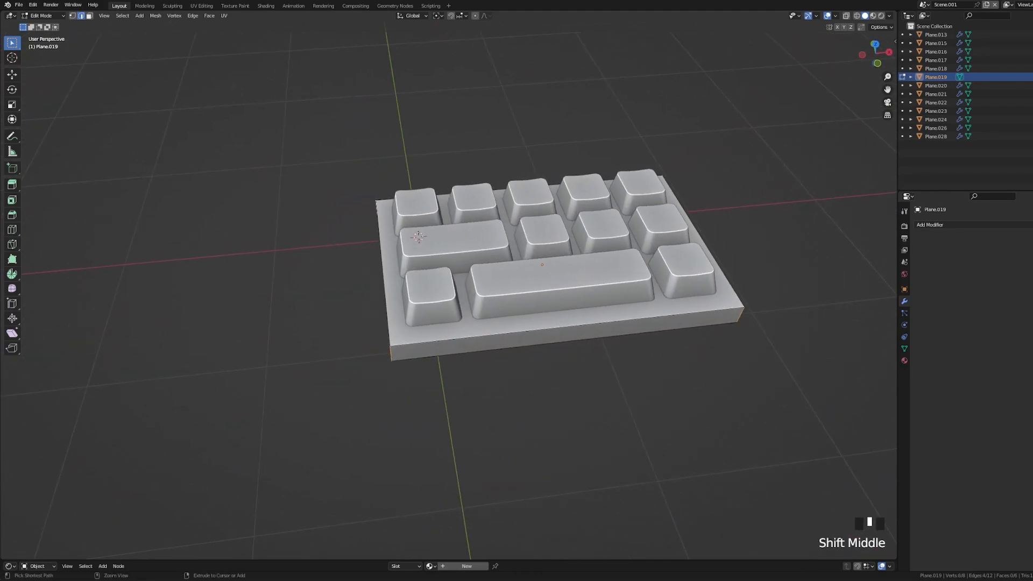
pyautogui.hotkey('ctrl', 'b')
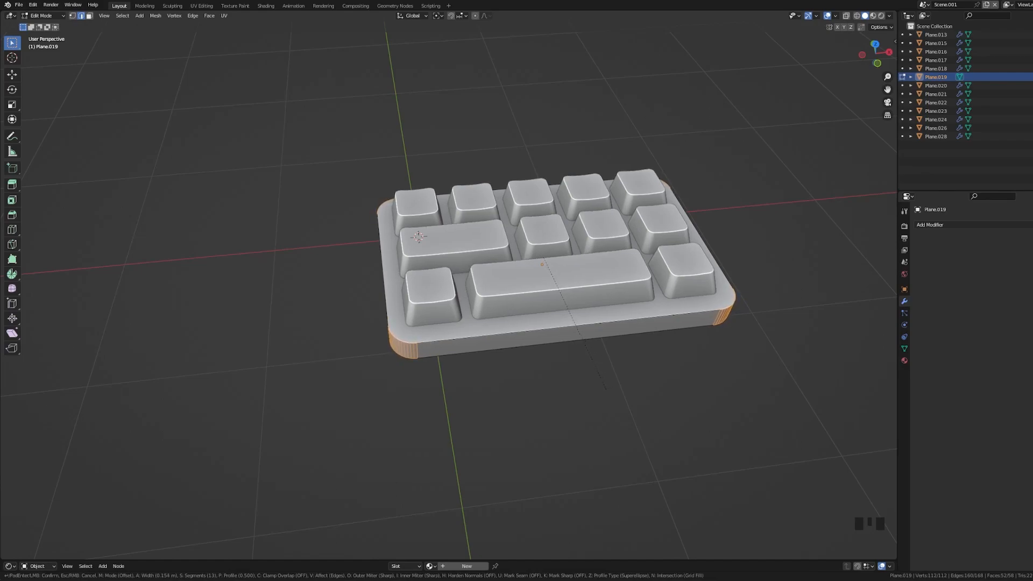
pyautogui.press('Return')
# Inset the case's top face 0.0873 m and extrude it down about 0.09 m to form a recess for the keys
pyautogui.press('3')
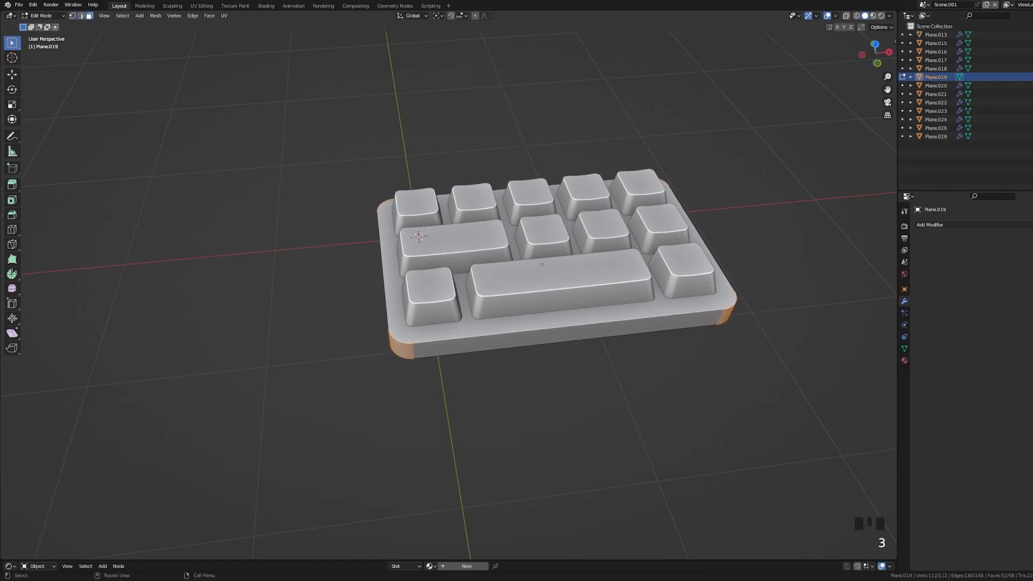
pyautogui.click(560, 325)
pyautogui.keyDown('shift'); pyautogui.moveTo(538, 323); pyautogui.dragTo(538, 342, button='middle'); pyautogui.keyUp('shift')
pyautogui.press('i')
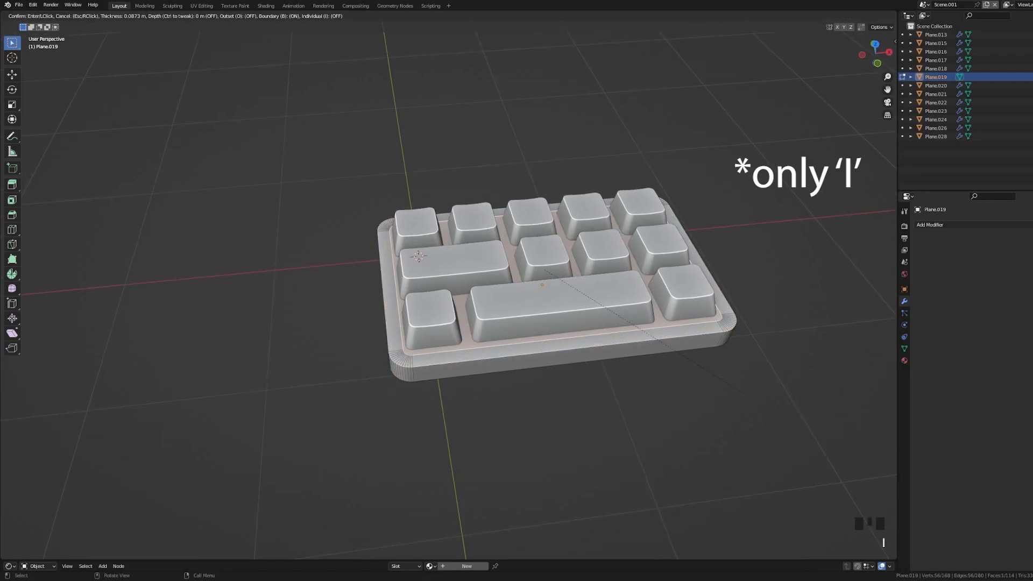
pyautogui.press('Return')
pyautogui.press('e')
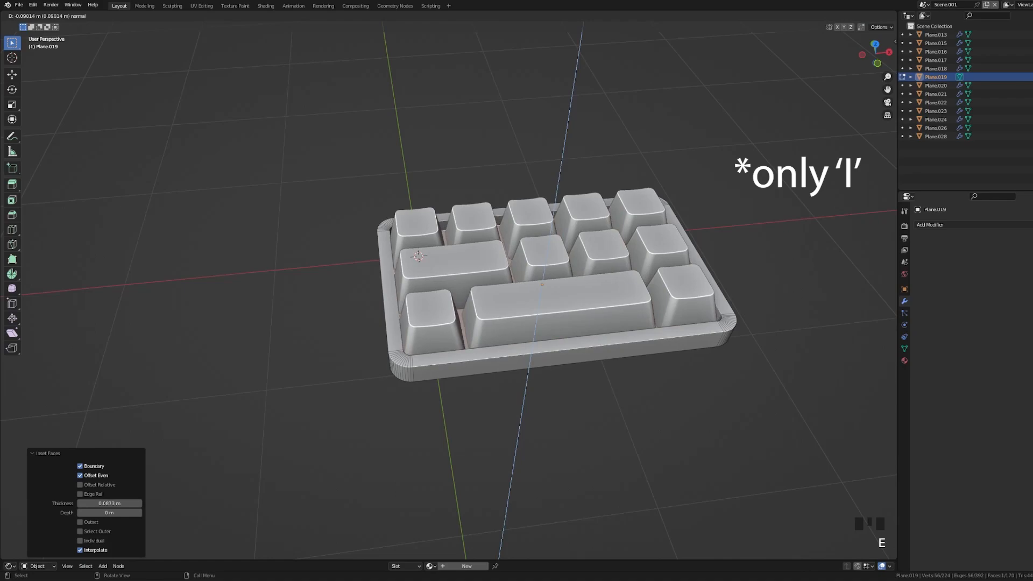
pyautogui.press('Return')
# In front view with X-ray on, lower the recess floor about 0.02 m along Z
pyautogui.moveTo(538, 323)
pyautogui.mouseDown(button='middle')
pyautogui.moveTo(538, 349)
pyautogui.moveTo(540, 318)
pyautogui.mouseUp(button='middle')
pyautogui.hotkey('alt', 'z')
pyautogui.press('`')
pyautogui.click(496, 357)
pyautogui.scroll(2, 538, 323)
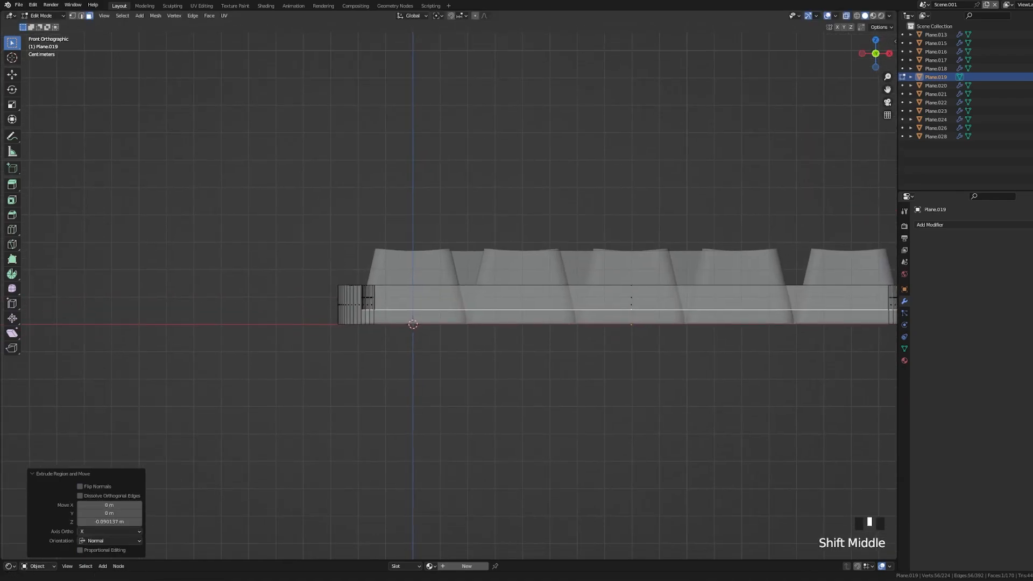
pyautogui.press('g')
pyautogui.press('z')
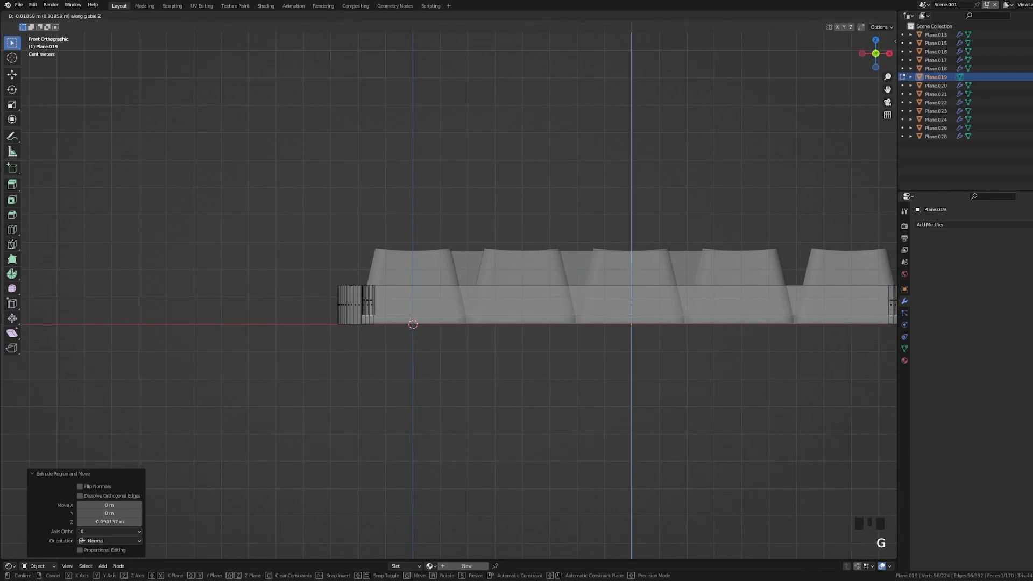
pyautogui.press('Return')
# Turn off X-ray, return to Object Mode and shade the case smooth with Auto Smooth at 30°
pyautogui.moveTo(538, 296); pyautogui.dragTo(565, 376, button='middle')
pyautogui.hotkey('alt', 'z')
pyautogui.scroll(-3, 538, 323)
pyautogui.press('Tab')
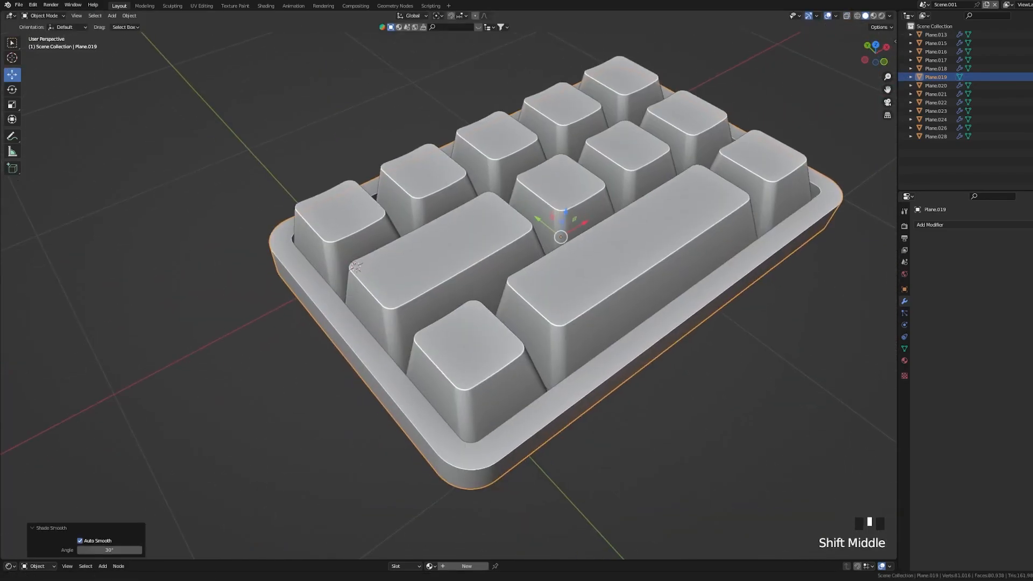
# Add a Bevel modifier to the keyboard case with an amount of about 0.004 m
pyautogui.keyDown('shift'); pyautogui.moveTo(538, 322); pyautogui.dragTo(521, 246, button='middle'); pyautogui.keyUp('shift')
pyautogui.scroll(2, 532, 325)
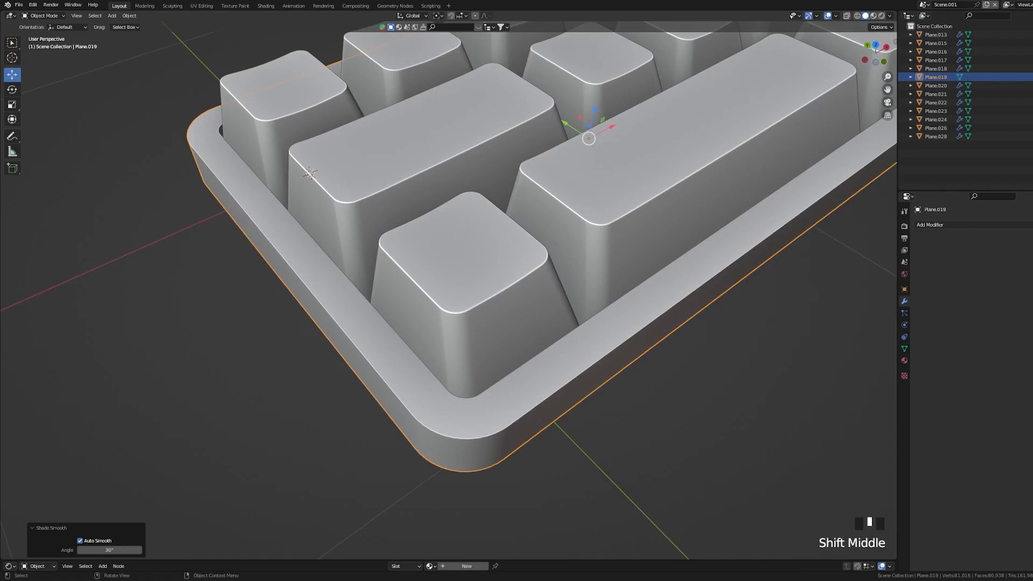
pyautogui.click(929, 224)
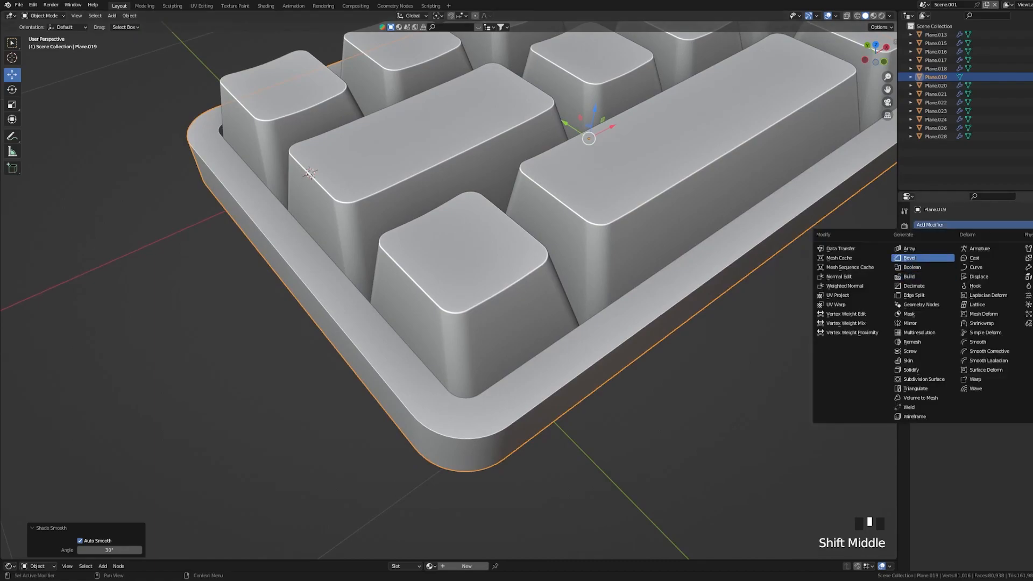
pyautogui.click(915, 257)
pyautogui.scroll(3, 484, 323)
pyautogui.keyDown('shift'); pyautogui.moveTo(484, 323); pyautogui.dragTo(452, 307, button='middle'); pyautogui.keyUp('shift')
pyautogui.moveTo(1007, 271)
pyautogui.keyDown('shift'); pyautogui.mouseDown()
pyautogui.moveTo(974, 271)
pyautogui.moveTo(990, 271)
pyautogui.mouseUp(); pyautogui.keyUp('shift')
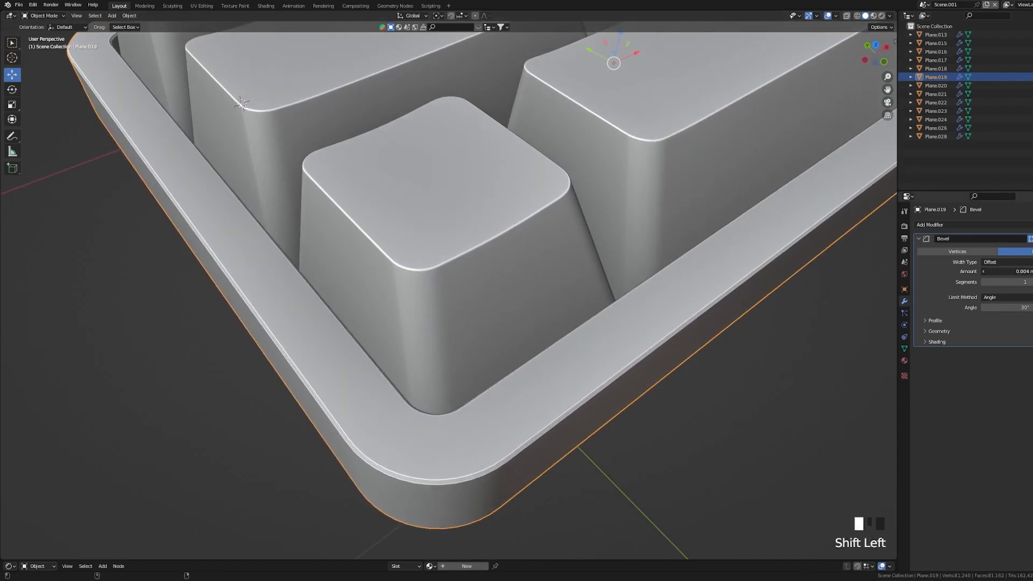
# Set the case's Bevel modifier to 4 segments and save the file
pyautogui.click(1032, 282)
pyautogui.click(1032, 282)
pyautogui.click(1032, 282)
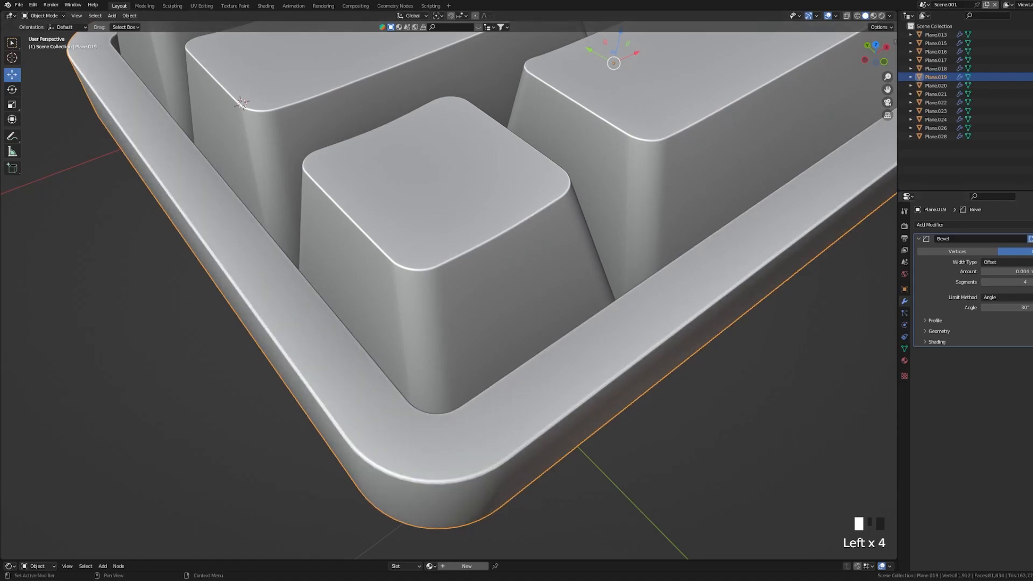
pyautogui.click(1022, 282)
pyautogui.click(958, 285)
pyautogui.scroll(-6, 484, 280)
pyautogui.moveTo(484, 280); pyautogui.dragTo(454, 299, button='middle')
pyautogui.hotkey('ctrl', 's')
# Move all the keycaps and the case into a new collection named Keyboard
pyautogui.click(936, 35)
pyautogui.keyDown('shift'); pyautogui.click(937, 136); pyautogui.keyUp('shift')
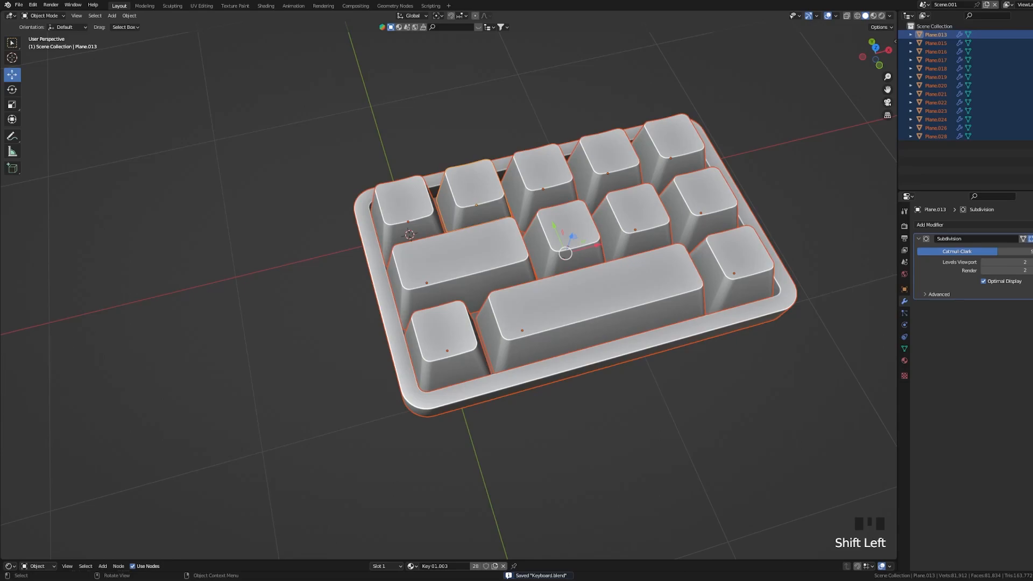
pyautogui.press('m')
pyautogui.click(672, 250)
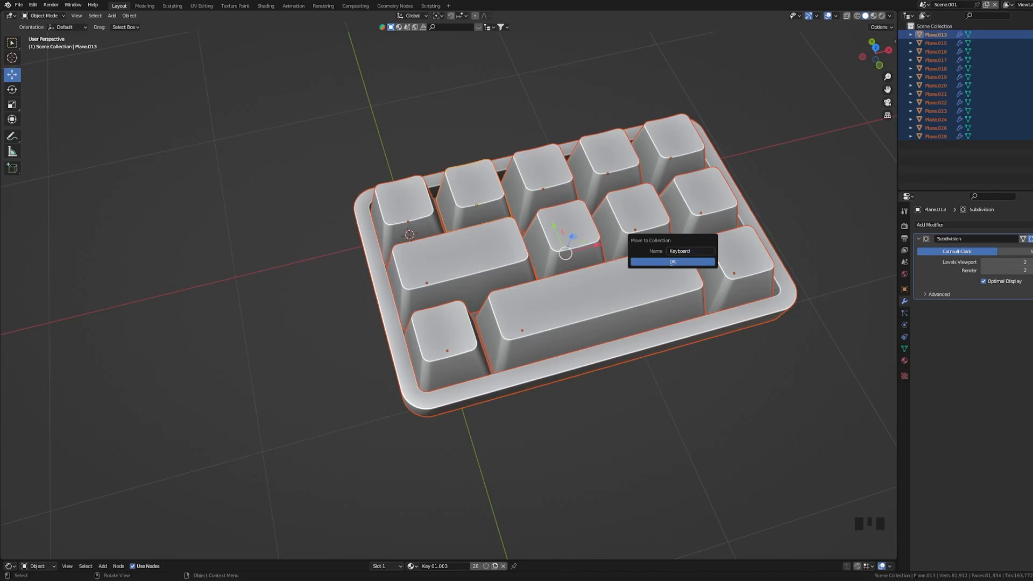
pyautogui.click(692, 261)
# In top view, centre the keyboard on the world origin by moving it about -0.8 m in X and 0.39 m in Y, then save
pyautogui.press('`')
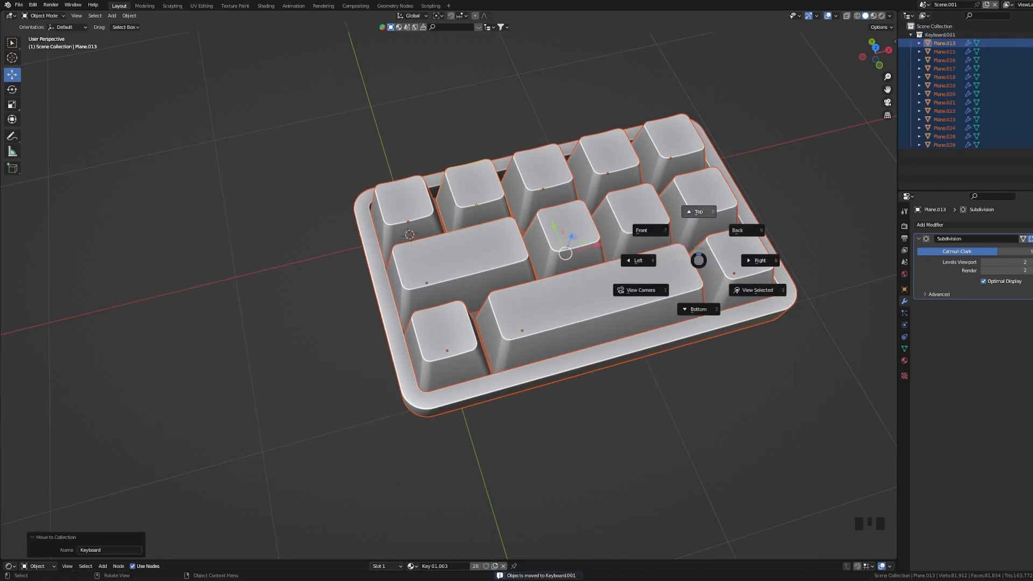
pyautogui.scroll(-3, 525, 281)
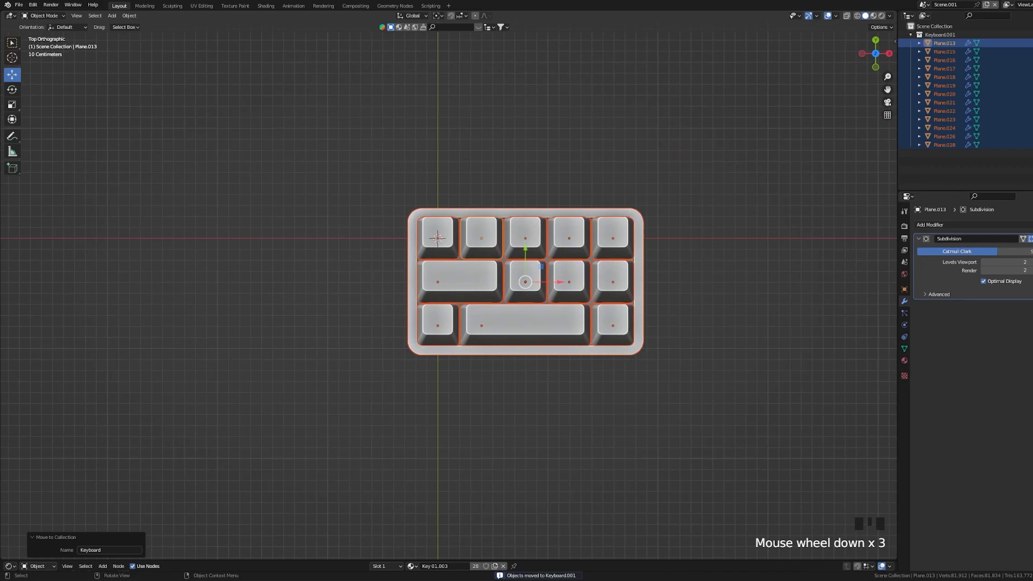
pyautogui.press('g')
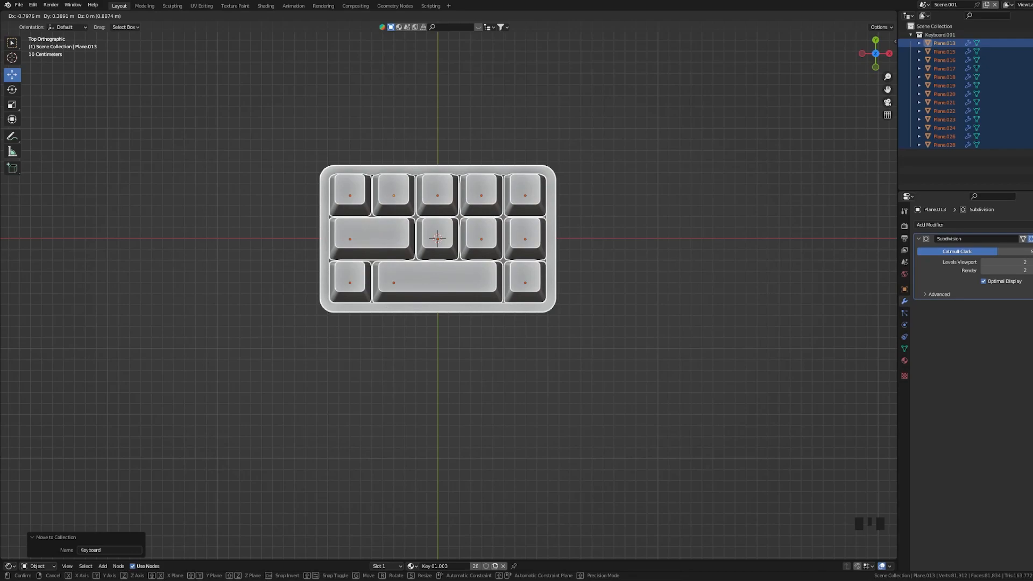
pyautogui.press('Return')
pyautogui.moveTo(437, 238); pyautogui.dragTo(374, 243, button='middle')
pyautogui.hotkey('alt', 'z')
pyautogui.hotkey('alt', 'z')
pyautogui.hotkey('alt', 'a')
pyautogui.hotkey('ctrl', 's')
pyautogui.moveTo(434, 283); pyautogui.dragTo(425, 281, button='middle')
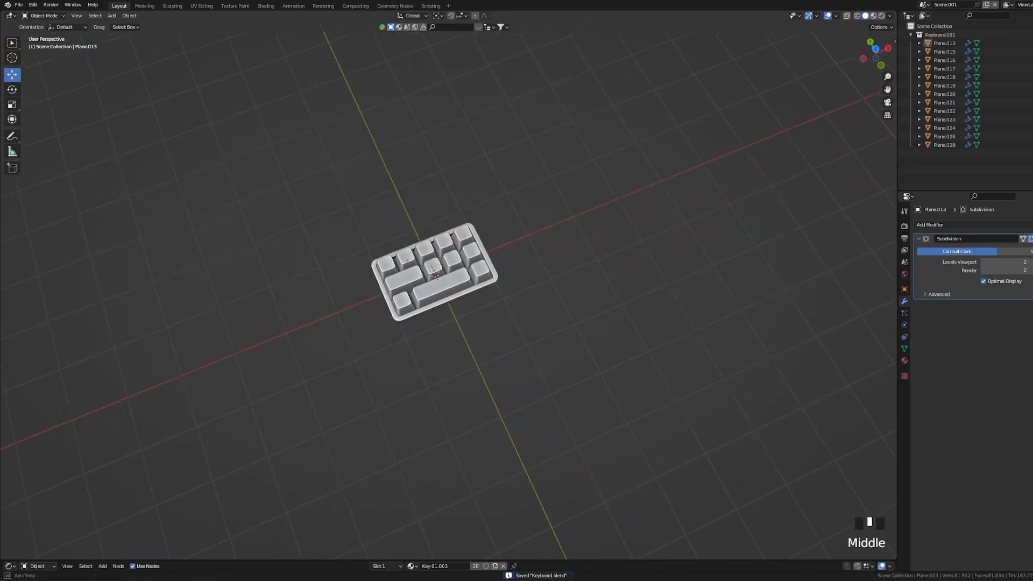
# Add a ground plane beneath the keyboard, scale it by 5, apply its scale and save the file
pyautogui.hotkey('shift', 'a')
pyautogui.click(500, 284)
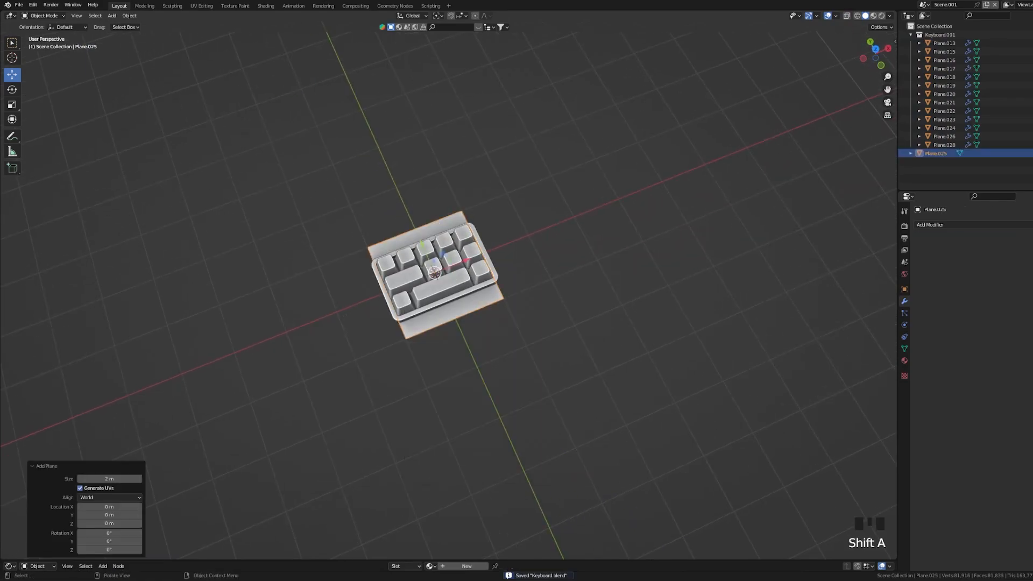
pyautogui.write('s5')
pyautogui.press('Return')
pyautogui.hotkey('ctrl', 'a')
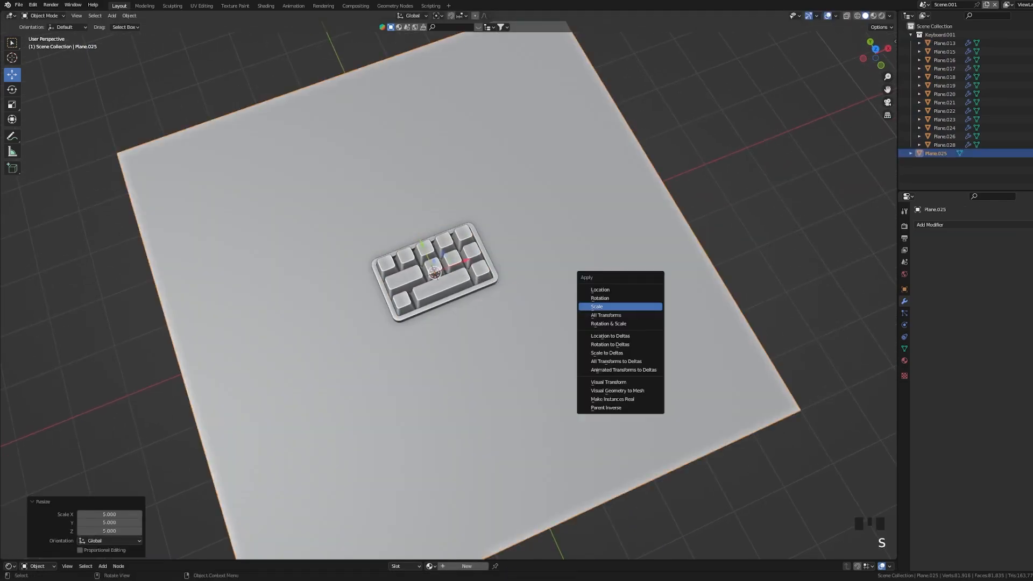
pyautogui.click(597, 306)
pyautogui.moveTo(597, 306)
pyautogui.mouseDown(button='middle')
pyautogui.moveTo(592, 323)
pyautogui.moveTo(581, 301)
pyautogui.mouseUp(button='middle')
pyautogui.scroll(3, 592, 323)
pyautogui.hotkey('ctrl', 's')
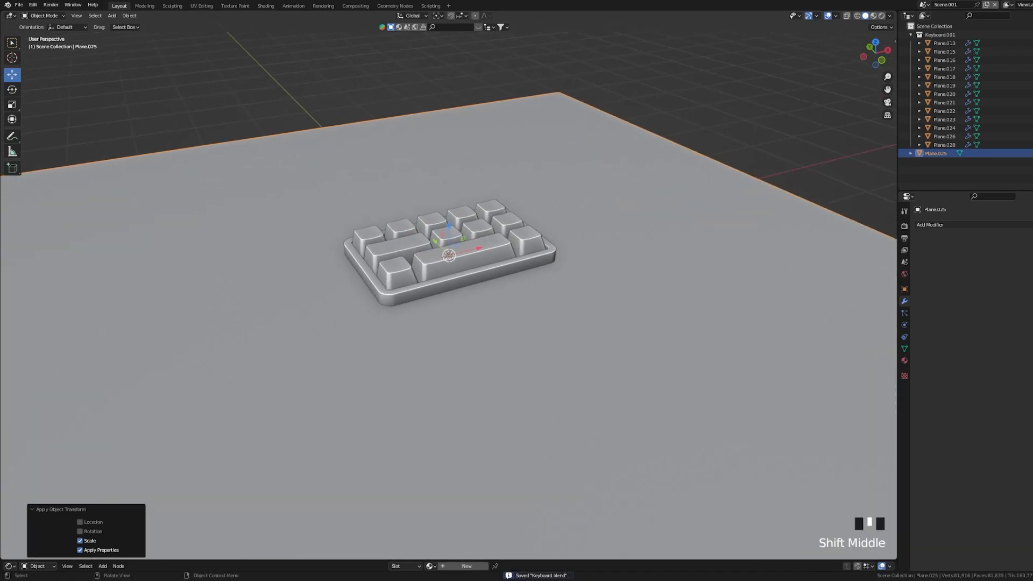
pyautogui.moveTo(450, 253); pyautogui.dragTo(457, 247, button='middle')
pyautogui.scroll(1, 451, 250)
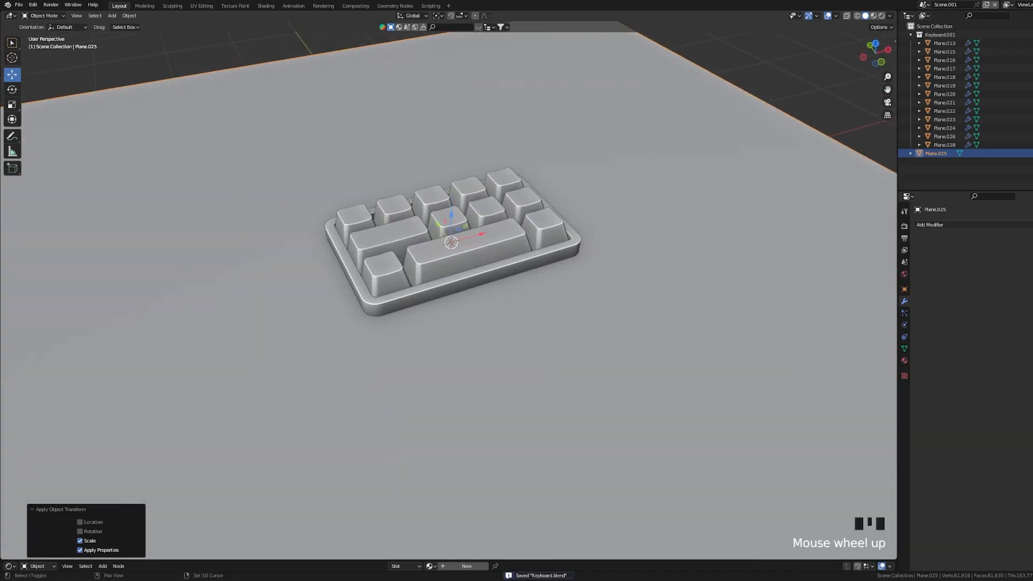
# Enlarge the shader node editor, switch it to World shading and create a new world
pyautogui.scroll(-4, 451, 250)
pyautogui.moveTo(592, 301); pyautogui.dragTo(595, 322, button='middle')
pyautogui.click(700, 522)
pyautogui.moveTo(646, 560); pyautogui.dragTo(645, 347)
pyautogui.click(38, 353)
pyautogui.click(41, 371)
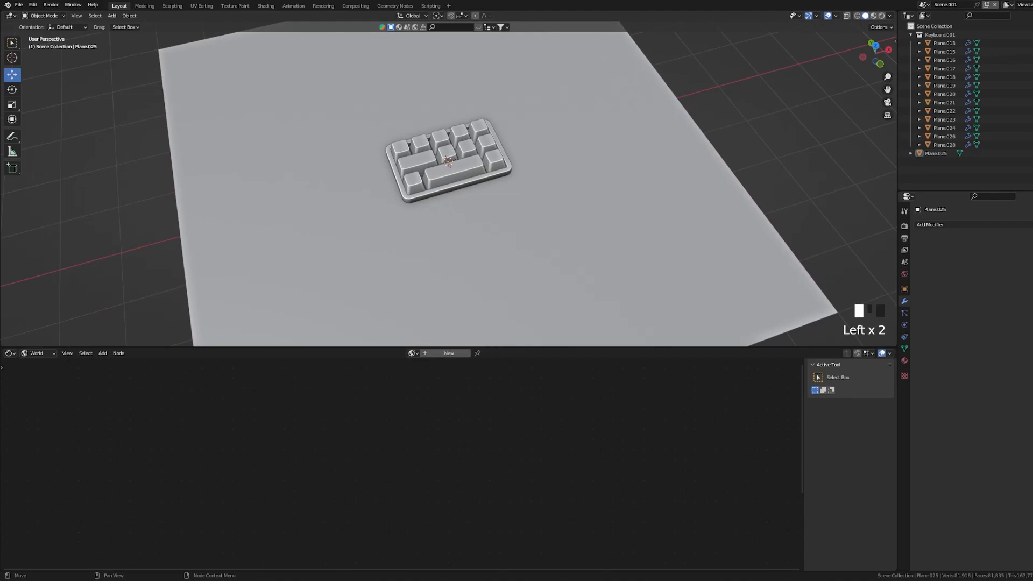
pyautogui.click(449, 353)
pyautogui.keyDown('shift'); pyautogui.moveTo(628, 452); pyautogui.dragTo(624, 458, button='middle'); pyautogui.keyUp('shift')
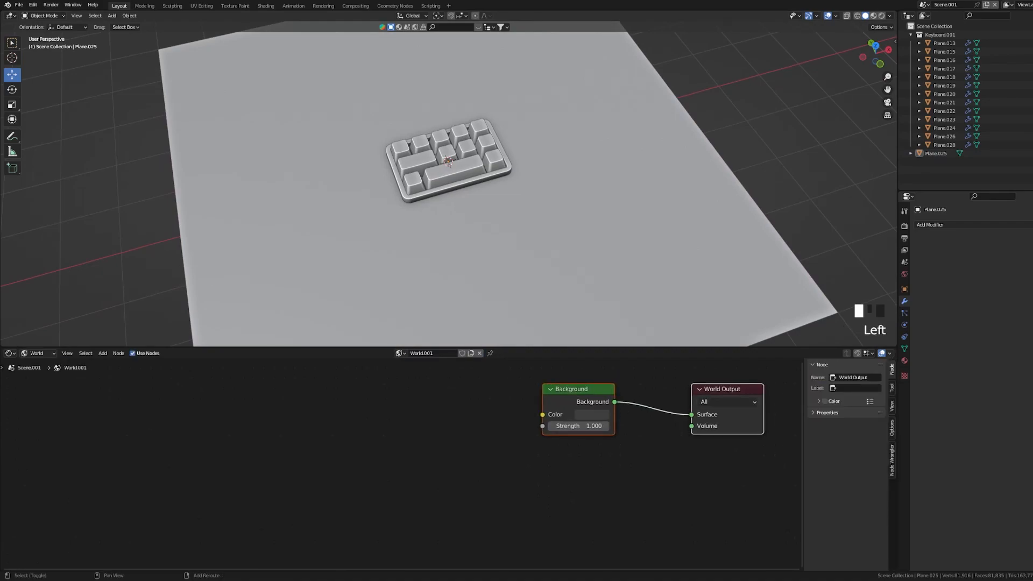
# Add a Sky Texture node and connect its Color output to the Background node's Color input
pyautogui.hotkey('shift', 'a')
pyautogui.write('sky')
pyautogui.press('Return')
pyautogui.click(446, 425)
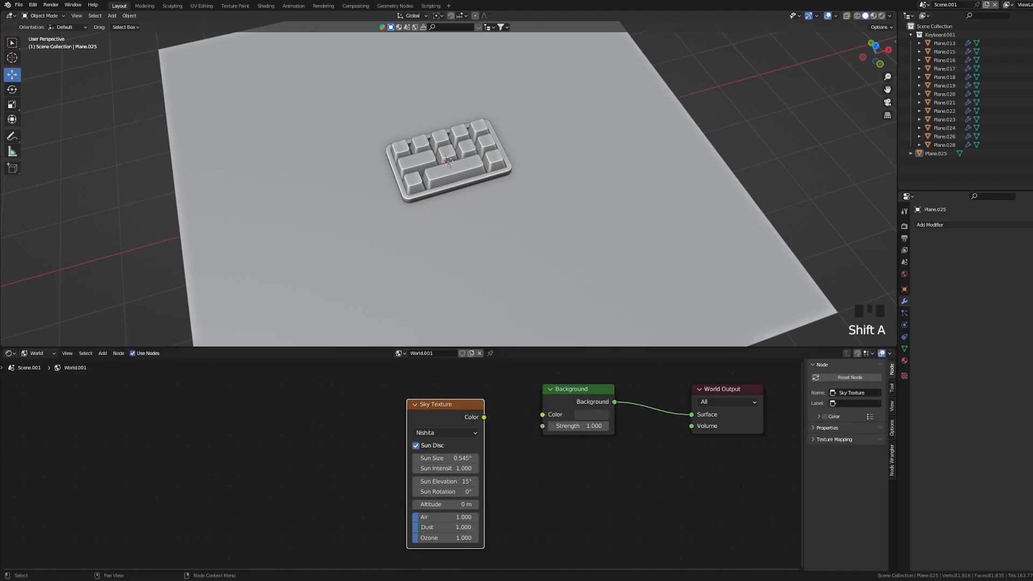
pyautogui.moveTo(483, 417); pyautogui.dragTo(543, 414)
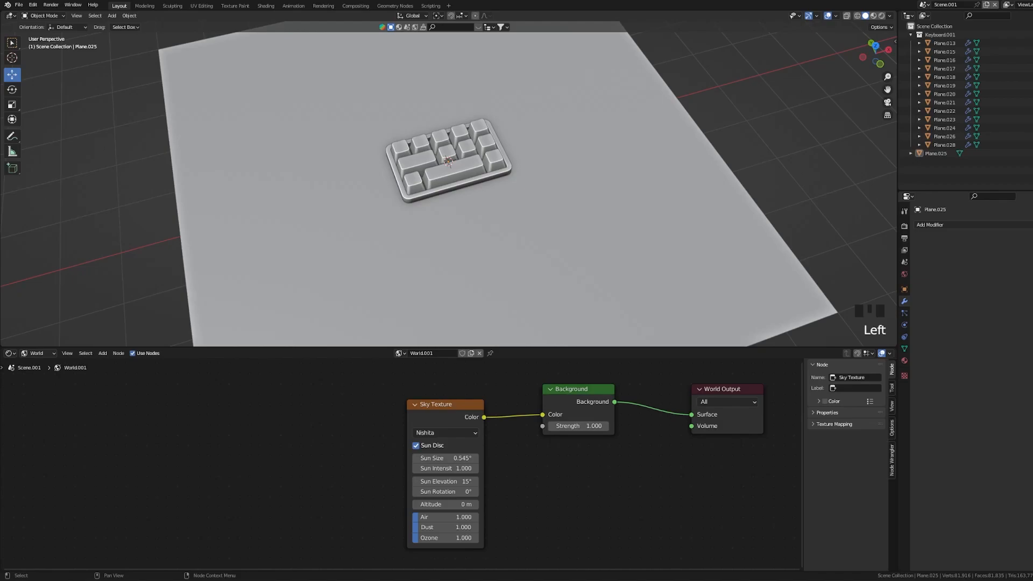
# Set the Sky Texture's sun intensity to 0 and switch the viewport to Rendered shading
pyautogui.moveTo(446, 466); pyautogui.dragTo(445, 444, button='middle')
pyautogui.click(445, 444)
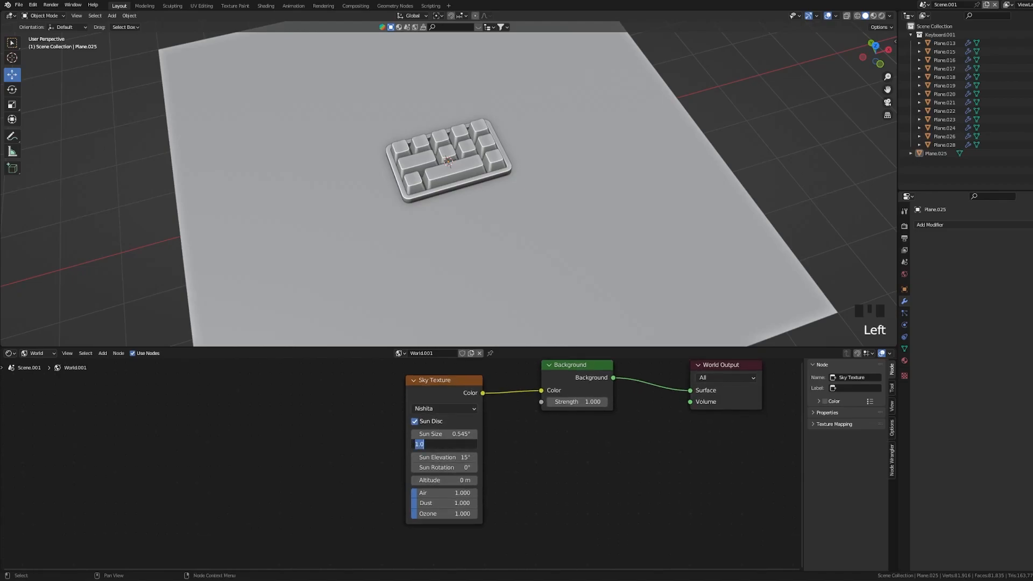
pyautogui.write('0')
pyautogui.press('Return')
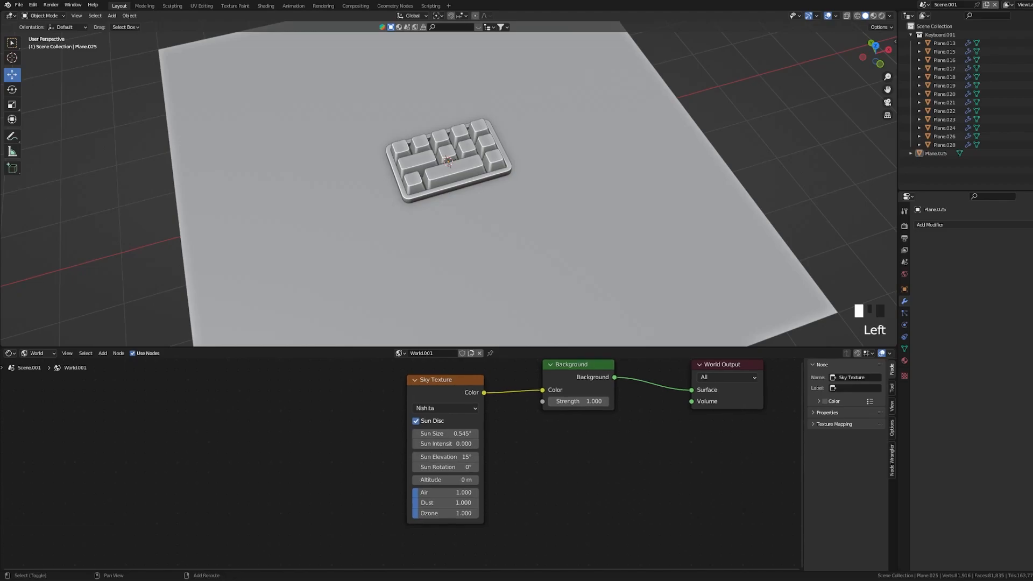
pyautogui.moveTo(444, 444); pyautogui.dragTo(462, 412, button='middle')
pyautogui.moveTo(462, 412); pyautogui.dragTo(463, 418, button='middle')
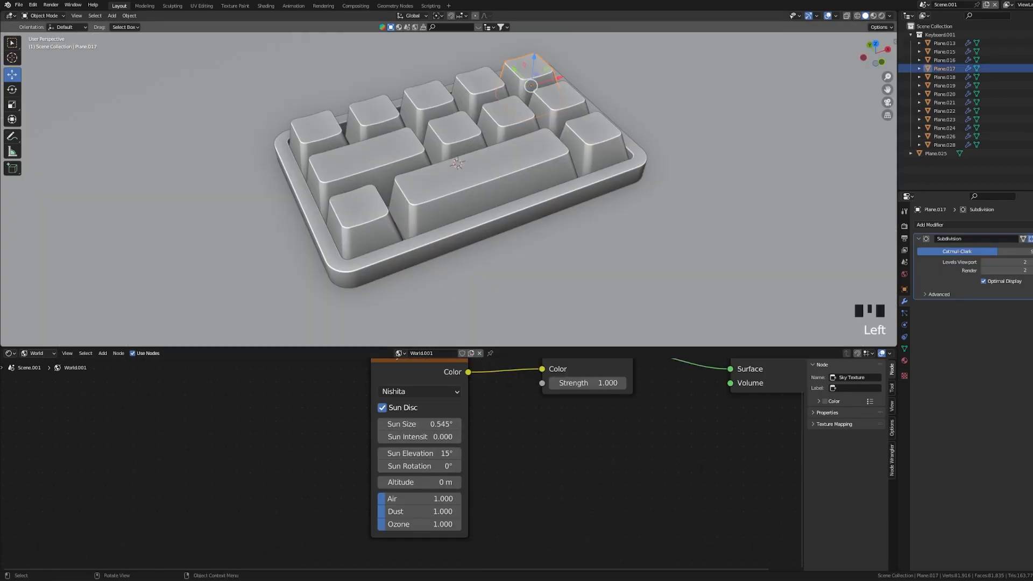
pyautogui.scroll(-3, 549, 400)
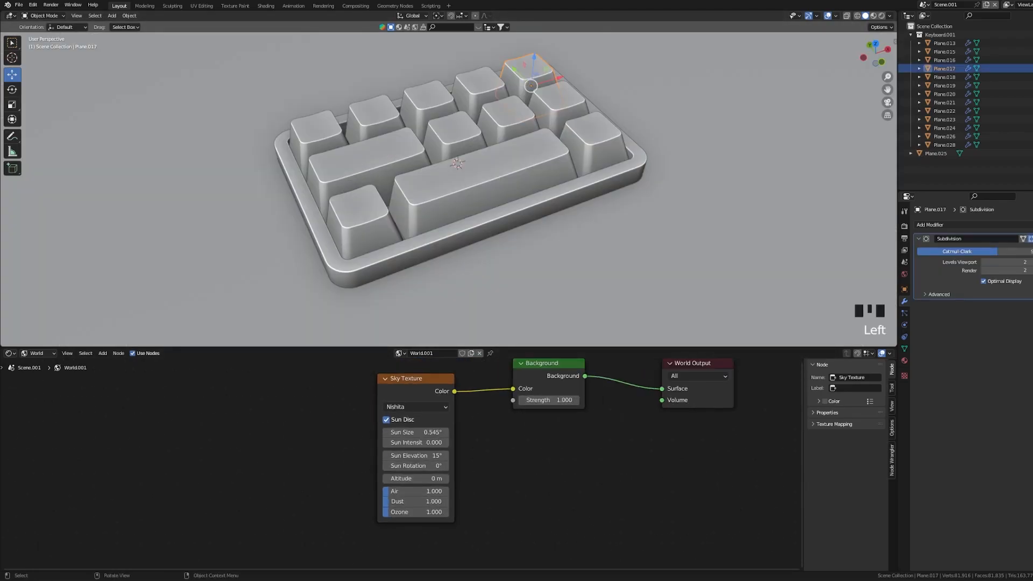
pyautogui.click(881, 15)
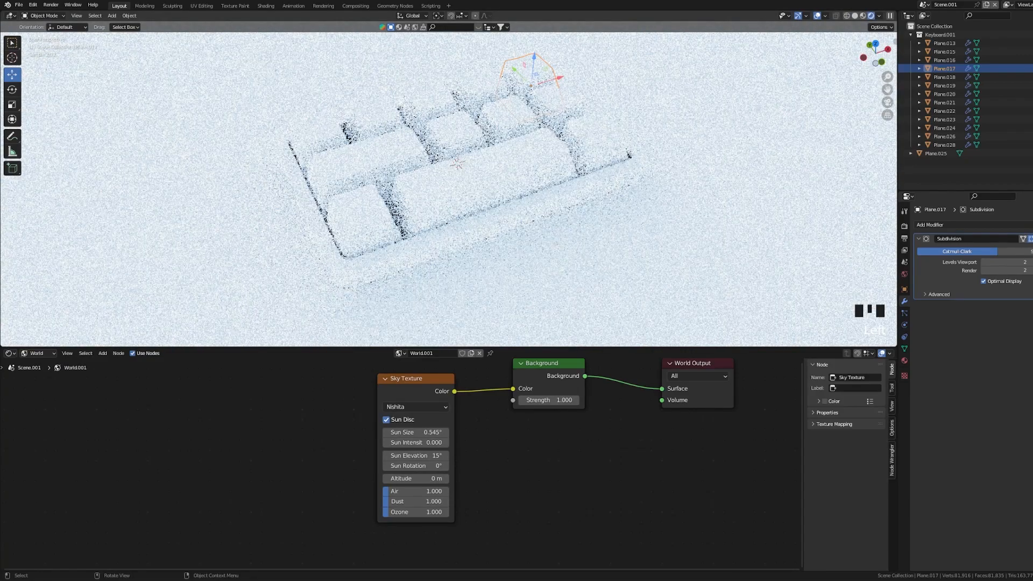
pyautogui.moveTo(605, 178)
pyautogui.mouseDown(button='middle')
pyautogui.moveTo(592, 192)
pyautogui.moveTo(602, 196)
pyautogui.mouseUp(button='middle')
pyautogui.keyDown('shift'); pyautogui.scroll(-1, 602, 196); pyautogui.keyUp('shift')
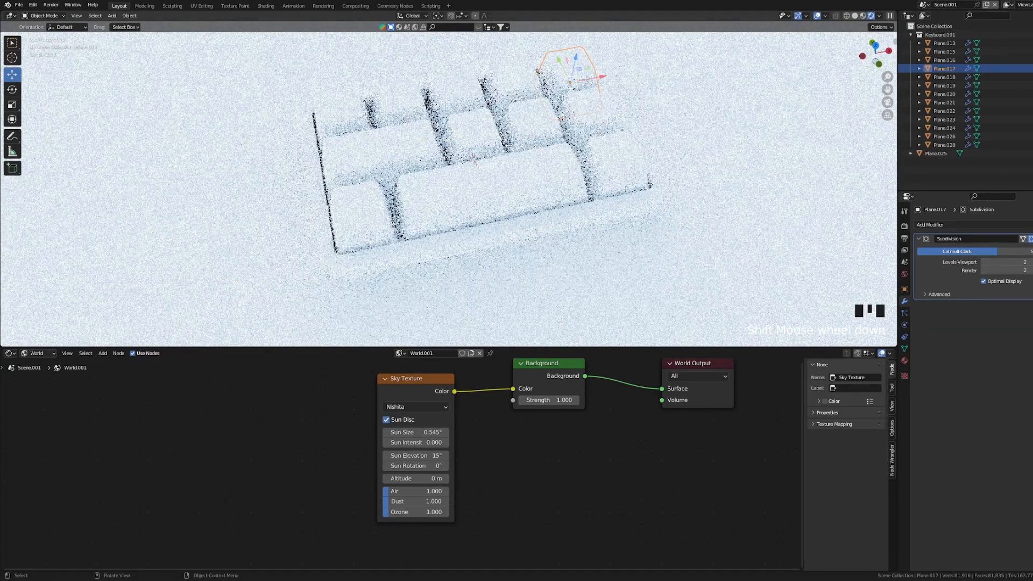
# Set the Sky Texture's Air to 0 and its Sun Rotation to about 21.5°
pyautogui.keyDown('shift'); pyautogui.moveTo(549, 441); pyautogui.dragTo(490, 449, button='middle'); pyautogui.keyUp('shift')
pyautogui.doubleClick(358, 499)
pyautogui.write('0')
pyautogui.press('Return')
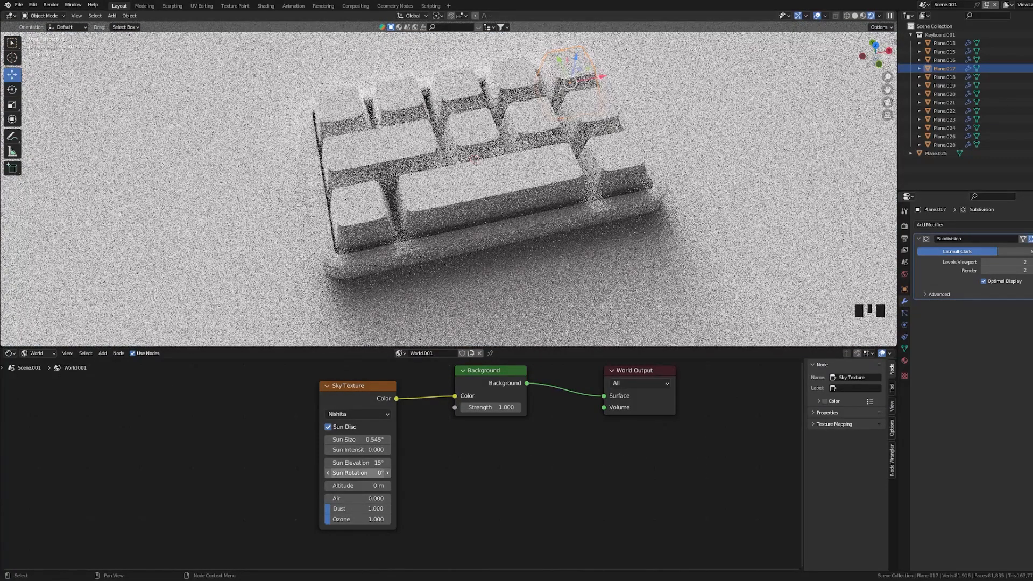
pyautogui.scroll(-2, 474, 178)
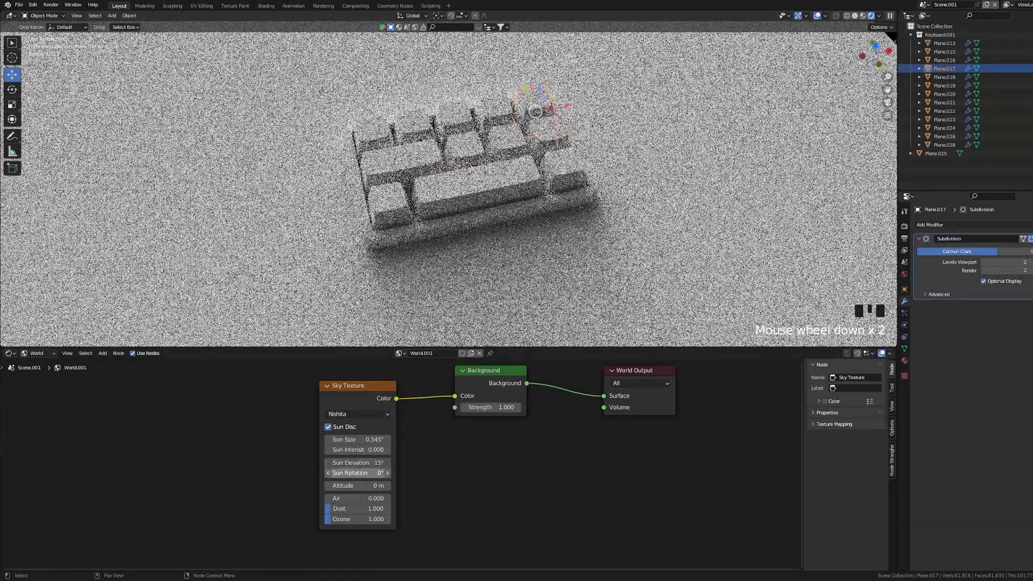
pyautogui.moveTo(352, 473); pyautogui.dragTo(375, 473)
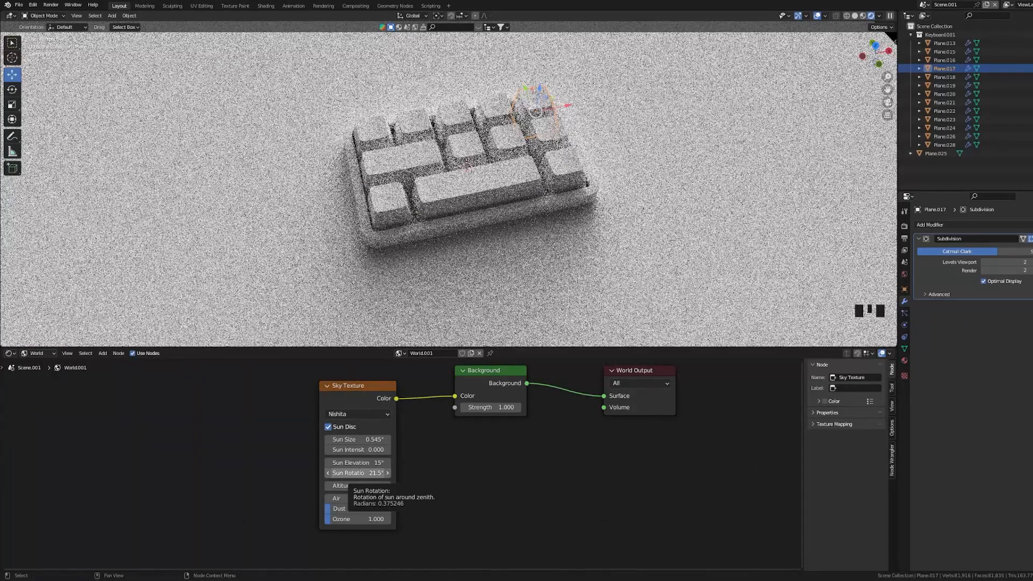
# Check the Cycles render settings for viewport sampling and light paths, and inspect the rendered keyboard
pyautogui.click(905, 226)
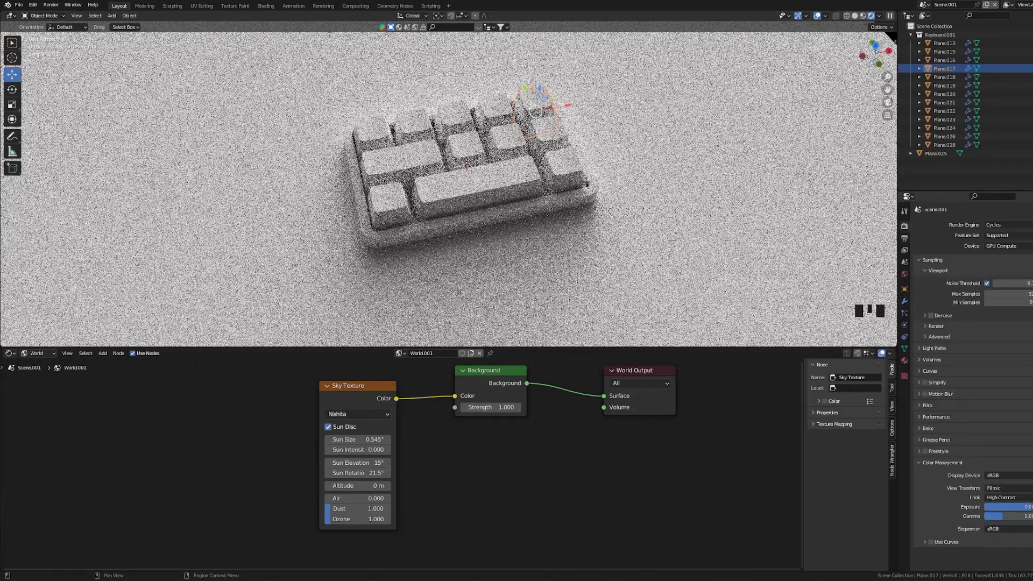
pyautogui.click(938, 271)
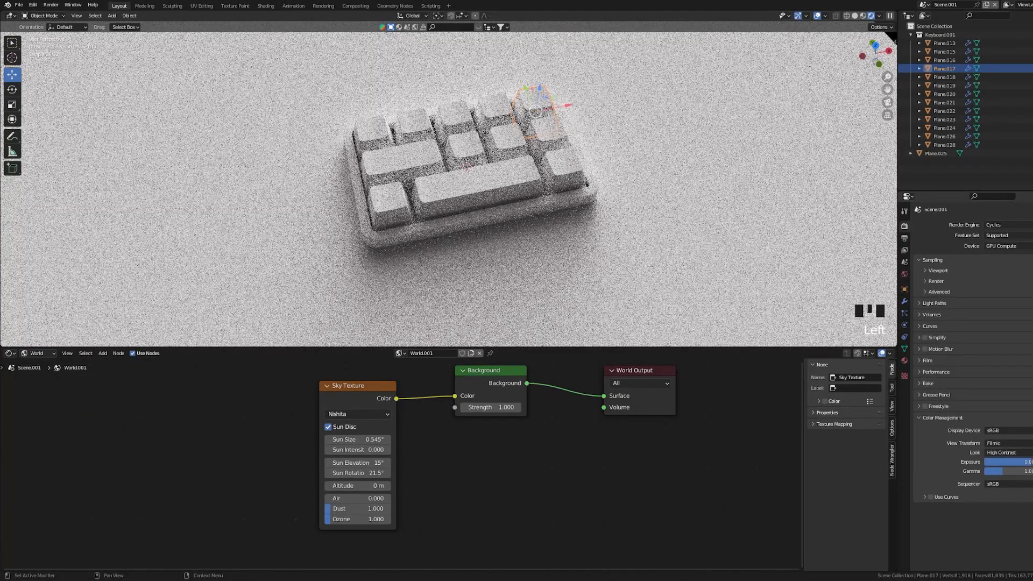
pyautogui.click(938, 270)
pyautogui.click(938, 270)
pyautogui.click(934, 303)
pyautogui.click(935, 303)
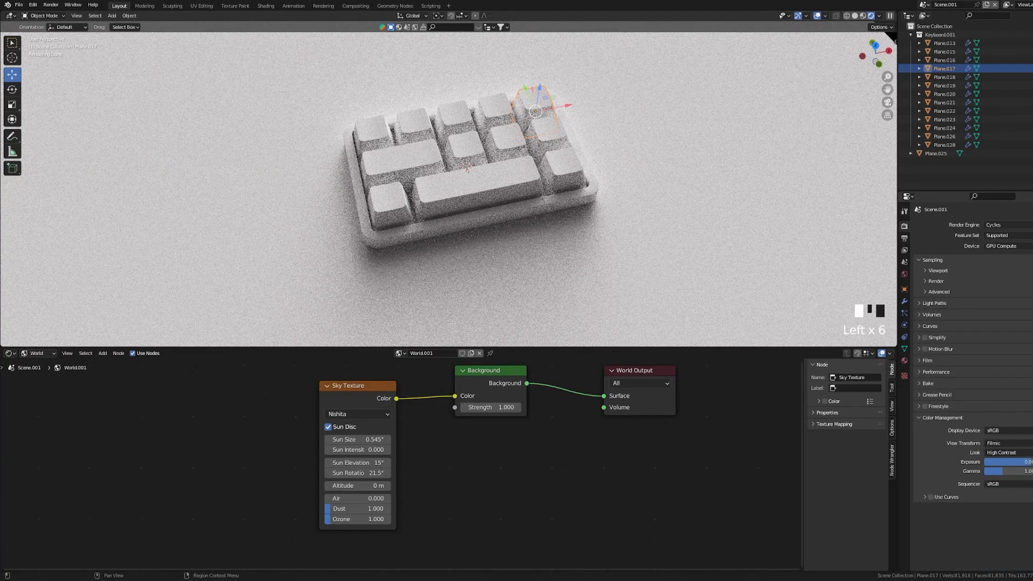
pyautogui.click(905, 211)
pyautogui.scroll(-1, 469, 161)
pyautogui.keyDown('shift'); pyautogui.moveTo(468, 161); pyautogui.dragTo(475, 169, button='middle'); pyautogui.keyUp('shift')
pyautogui.scroll(1, 475, 169)
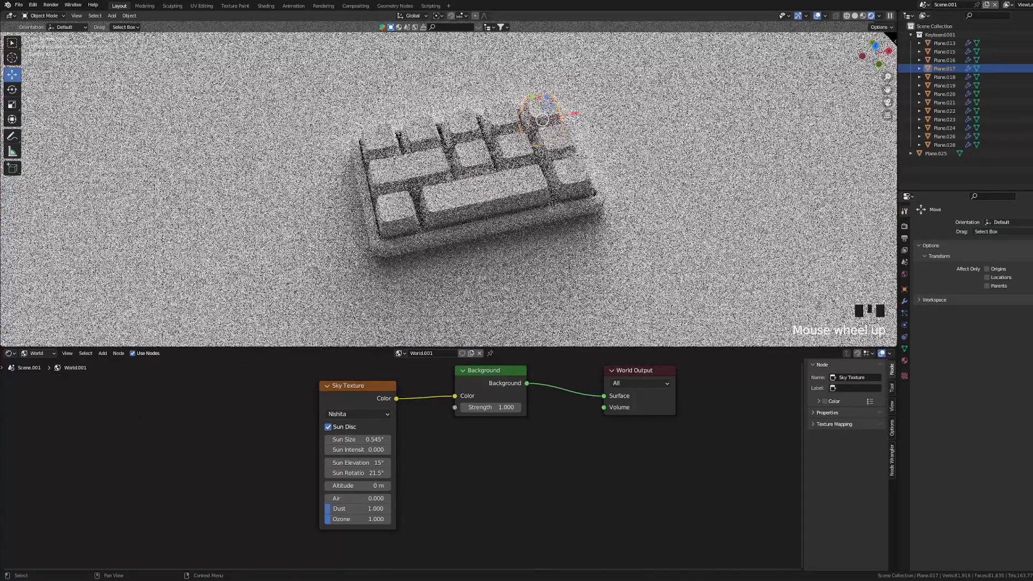
# Return the viewport to Solid shading and save the file
pyautogui.click(855, 16)
pyautogui.scroll(-3, 468, 178)
pyautogui.moveTo(468, 178); pyautogui.dragTo(519, 159, button='middle')
pyautogui.hotkey('ctrl', 's')
pyautogui.scroll(2, 508, 157)
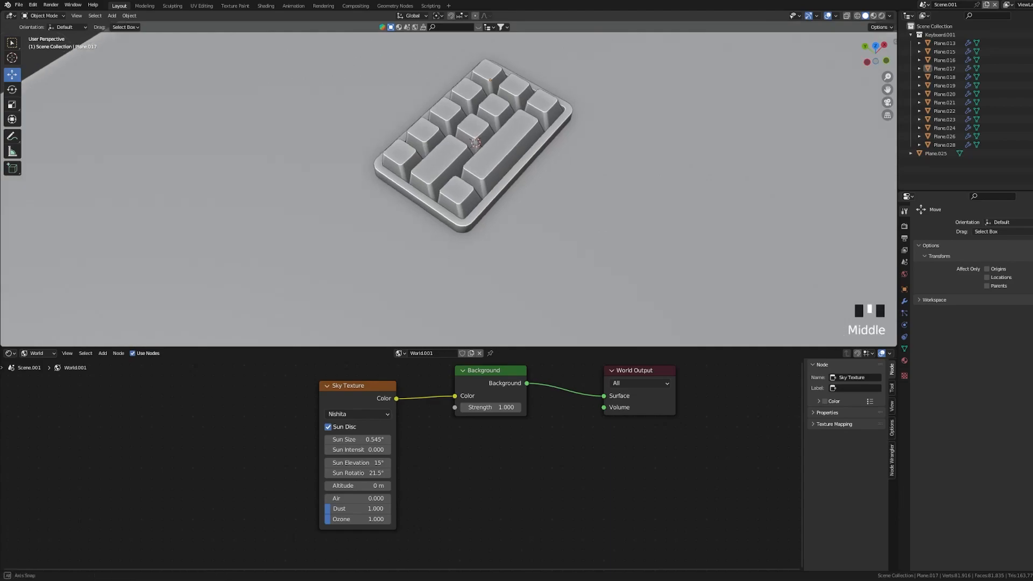
# Add a camera, align it to the current angled view of the keyboard and show the render settings
pyautogui.scroll(-2, 460, 208)
pyautogui.hotkey('shift', 'a')
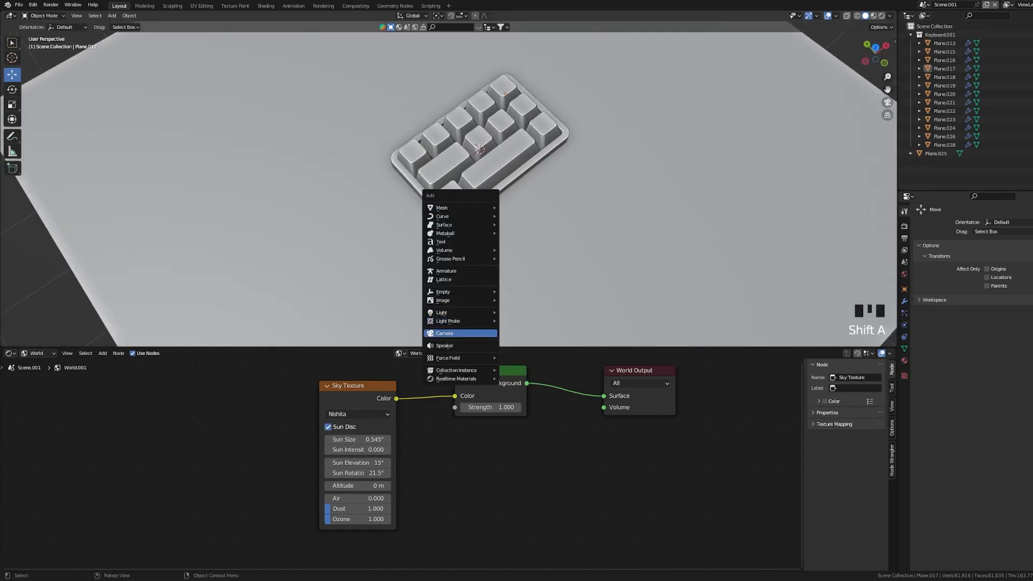
pyautogui.click(444, 333)
pyautogui.moveTo(444, 333); pyautogui.dragTo(457, 323, button='middle')
pyautogui.scroll(1, 457, 323)
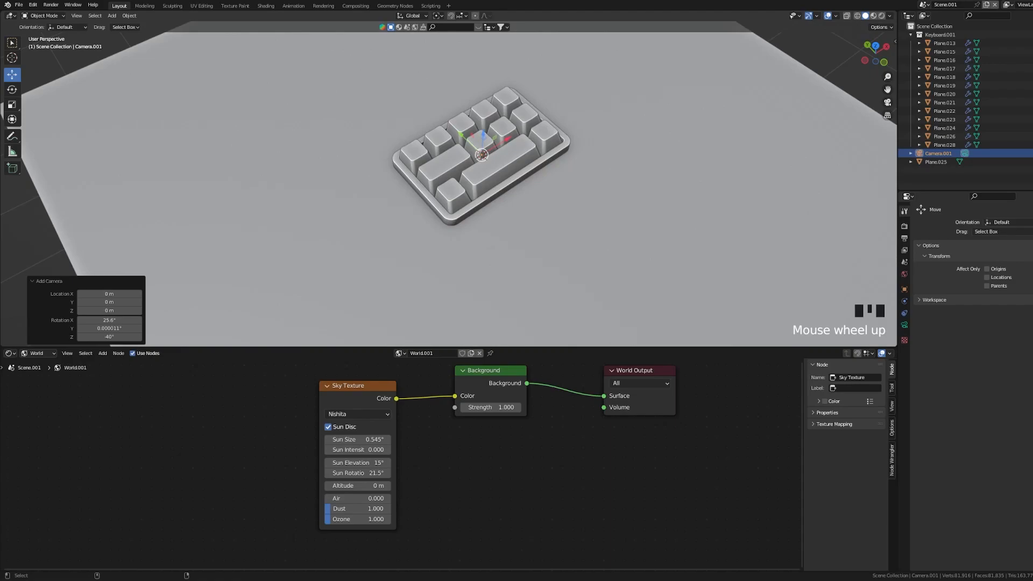
pyautogui.press('ctrl+alt+KP_0')
pyautogui.click(905, 226)
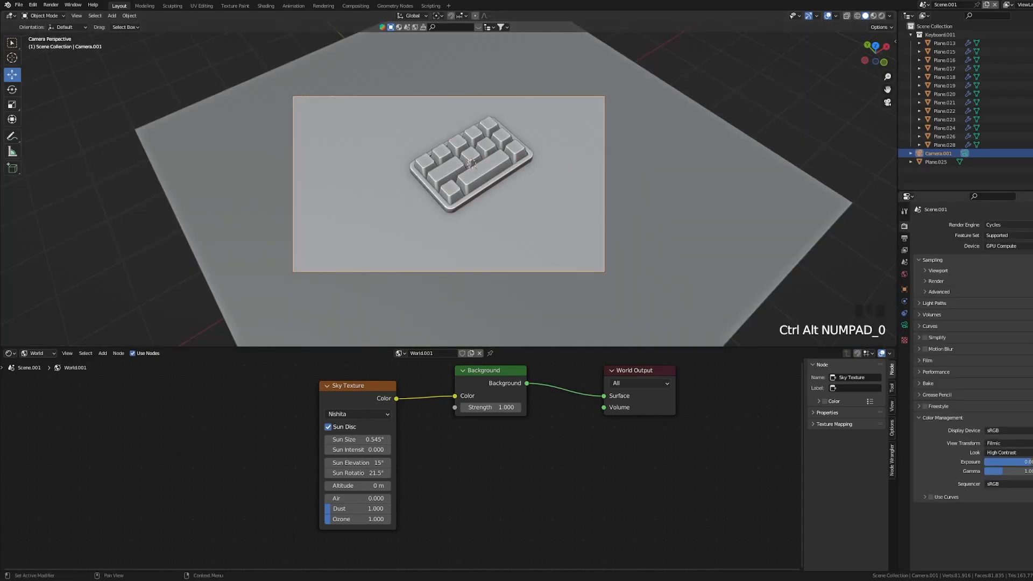
# Set the render output resolution to 1080 × 1080 px and enlarge the 3D viewport area
pyautogui.scroll(-2, 969, 376)
pyautogui.click(905, 211)
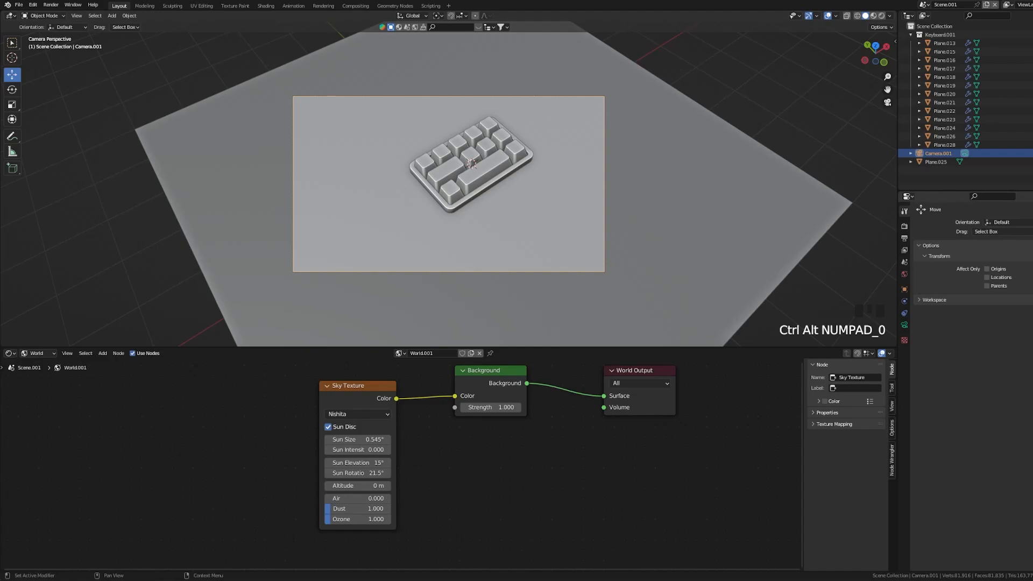
pyautogui.click(904, 226)
pyautogui.click(904, 239)
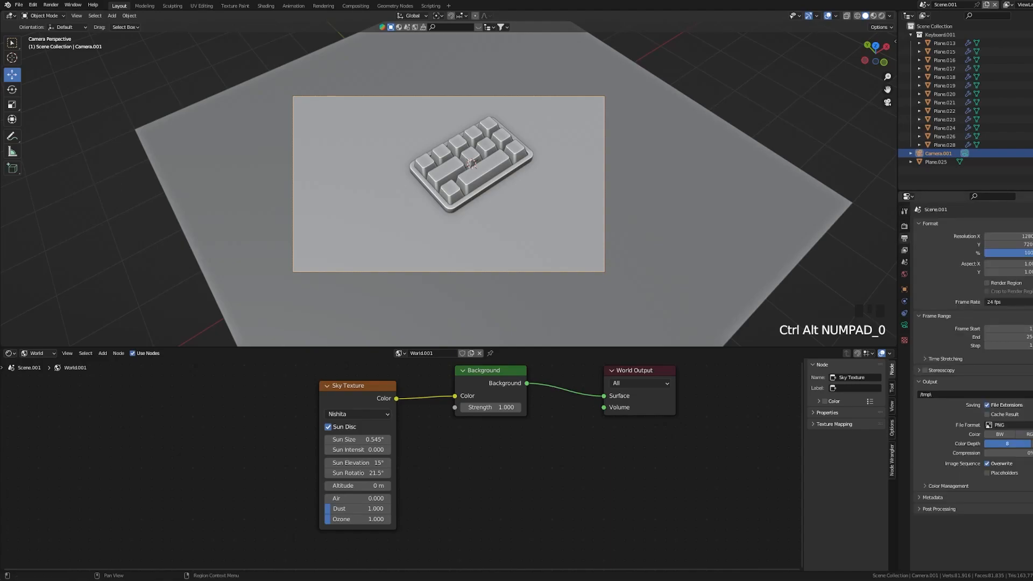
pyautogui.moveTo(996, 245); pyautogui.dragTo(996, 237)
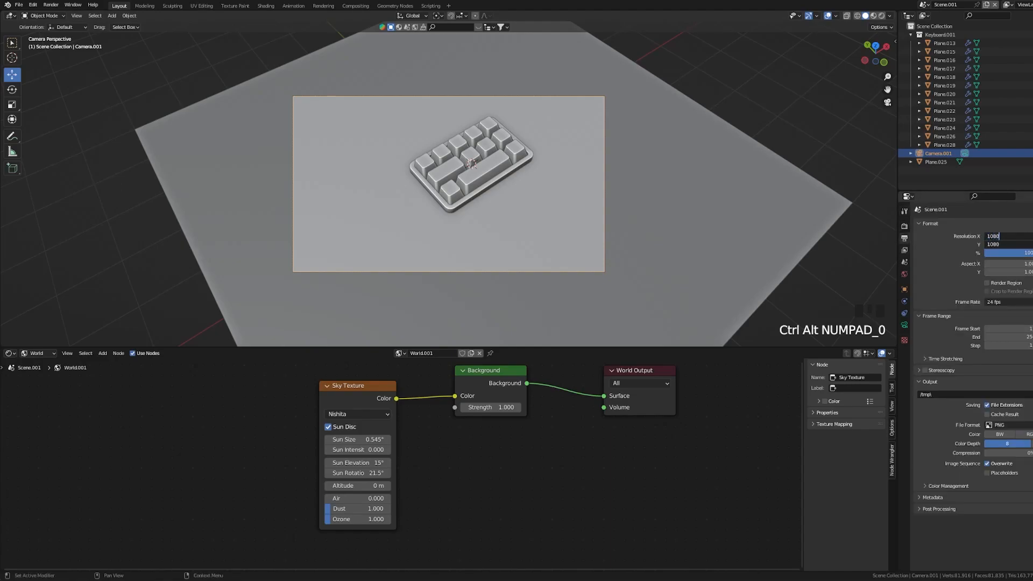
pyautogui.press('Return')
pyautogui.moveTo(559, 347); pyautogui.dragTo(560, 442)
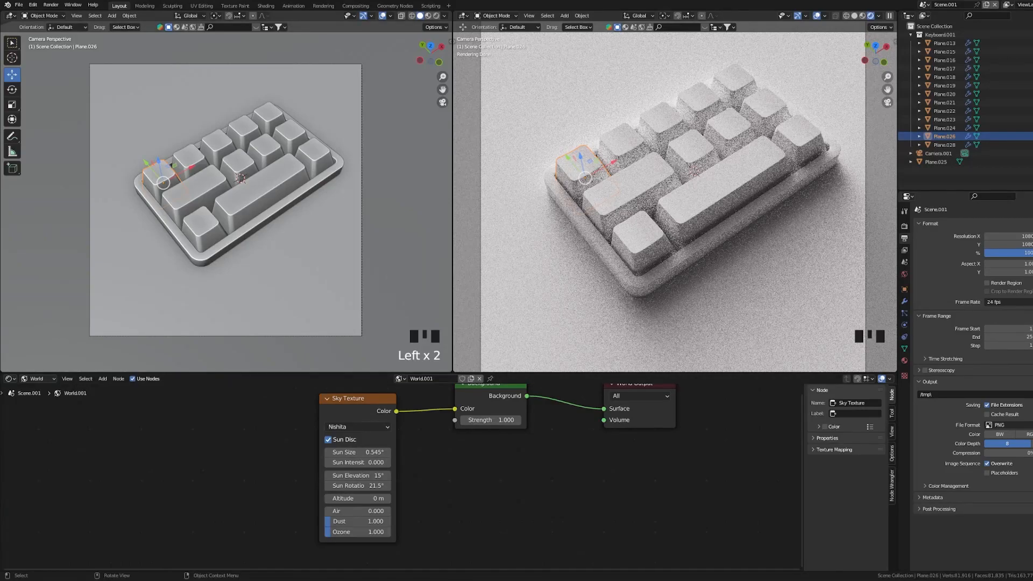
# Select the keycap at the keyboard's far-left corner and give it a new material named K1
pyautogui.hotkey('alt', 'Tab')
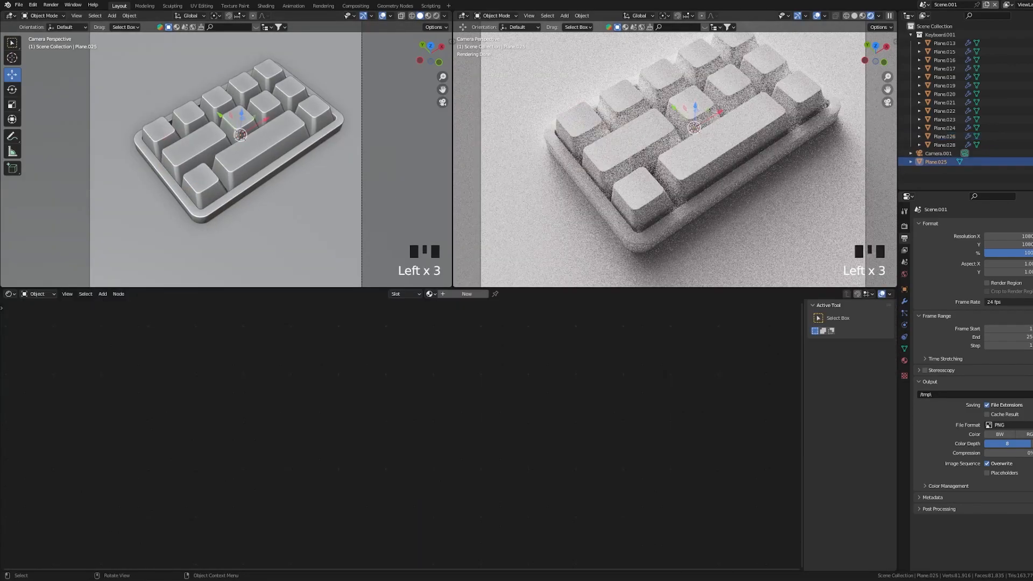
pyautogui.click(161, 128)
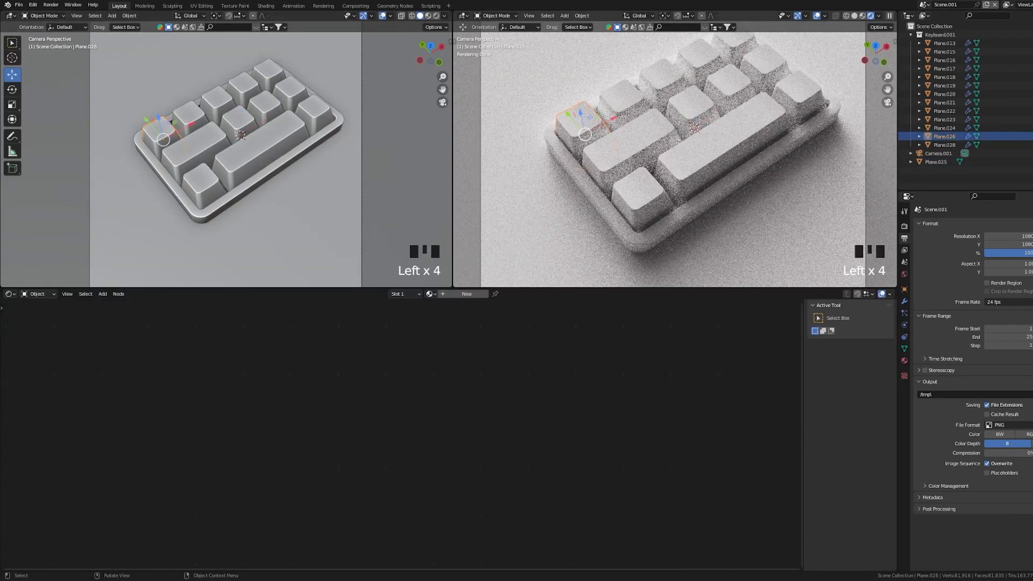
pyautogui.click(466, 294)
pyautogui.doubleClick(458, 294)
pyautogui.write('K1')
pyautogui.press('Return')
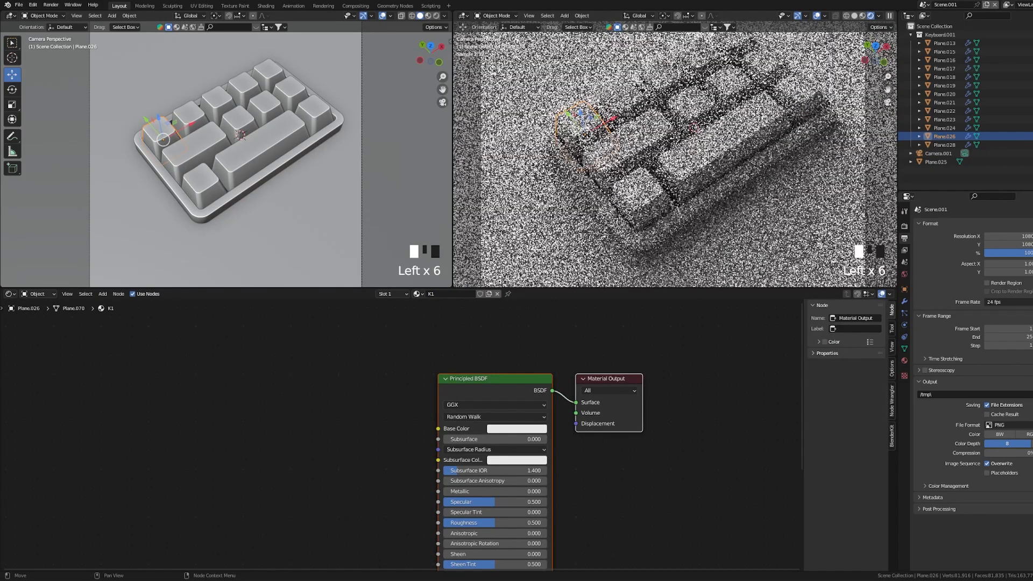
# Add a Noise Texture node to the K1 material beside the Principled BSDF
pyautogui.keyDown('shift'); pyautogui.moveTo(323, 431); pyautogui.dragTo(409, 368, button='middle'); pyautogui.keyUp('shift')
pyautogui.hotkey('shift', 'a')
pyautogui.click(412, 368)
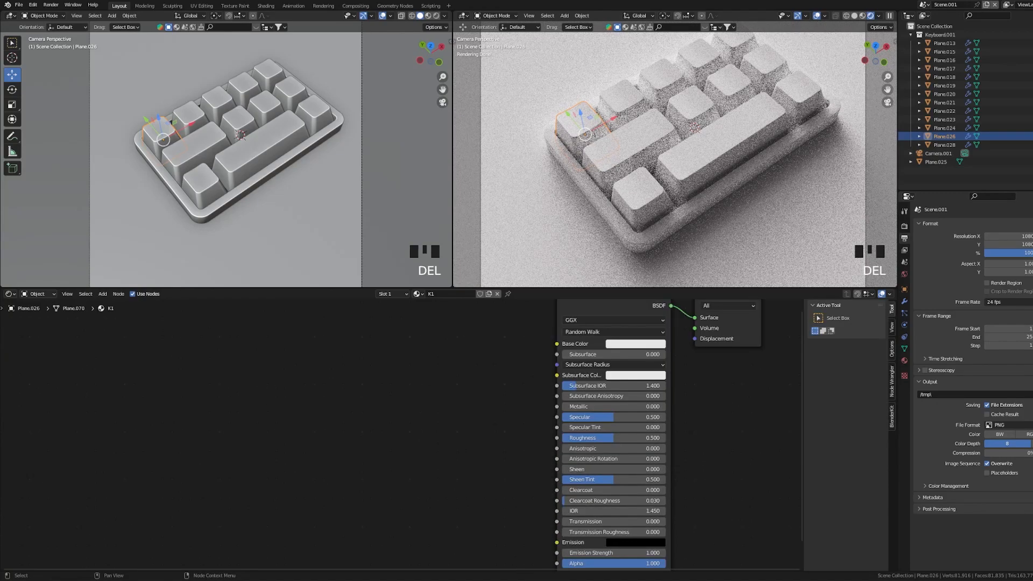
pyautogui.hotkey('shift', 'a')
pyautogui.click(365, 386)
pyautogui.write('nois')
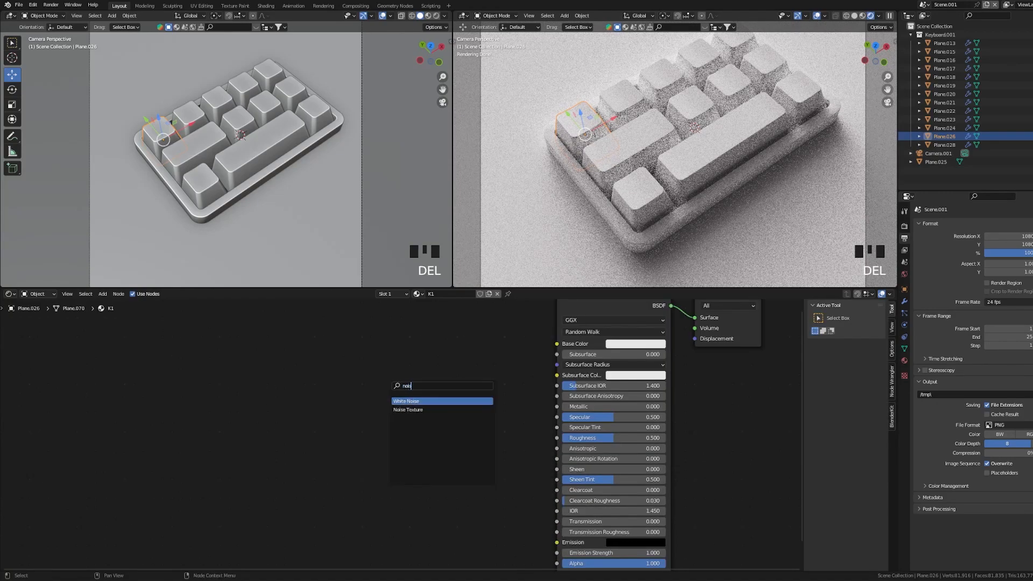
pyautogui.press('Down')
pyautogui.press('Return')
pyautogui.press('Return')
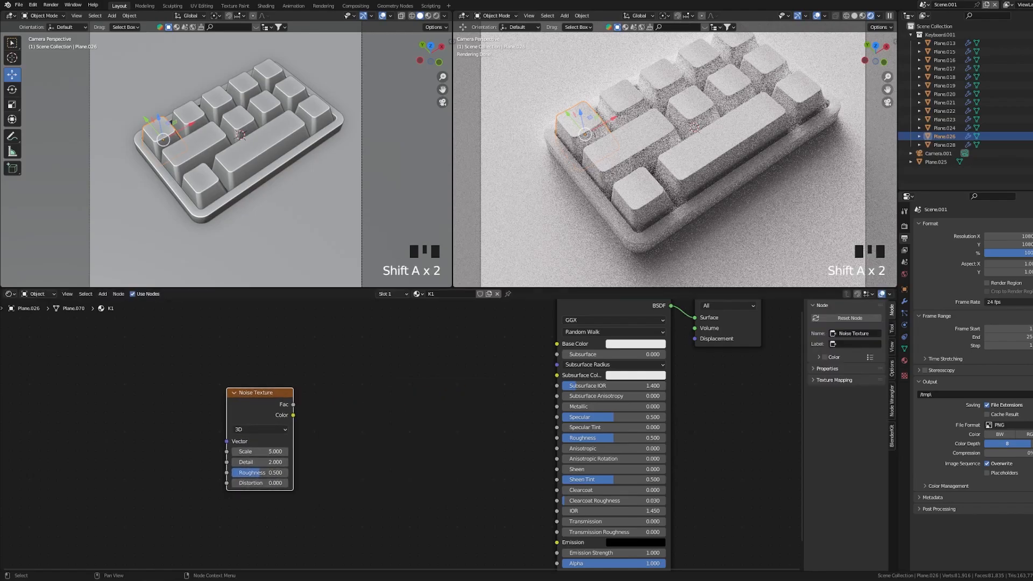
# Add a ColorRamp node and connect the Noise Texture's Color output to its Fac input
pyautogui.hotkey('shift', 'a')
pyautogui.hotkey('shift', 'a')
pyautogui.write('coo')
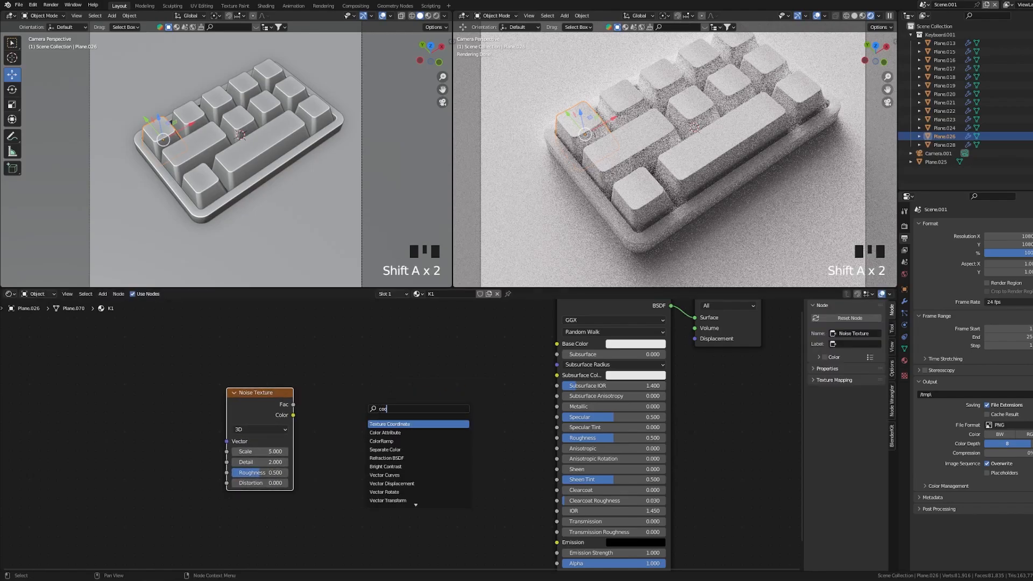
pyautogui.press('Down')
pyautogui.press('Down')
pyautogui.press('Return')
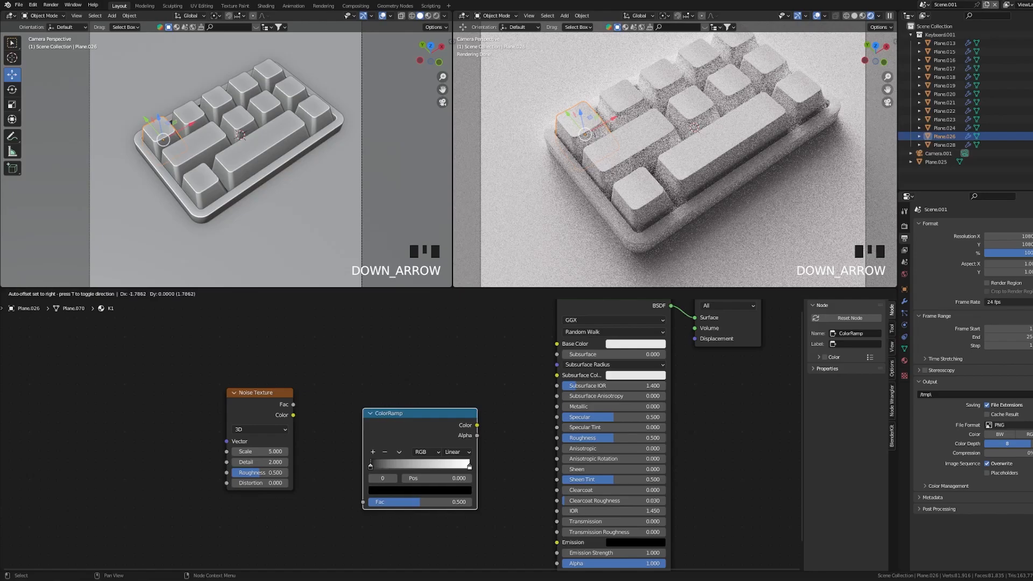
pyautogui.click(352, 395)
pyautogui.moveTo(293, 415); pyautogui.dragTo(339, 483)
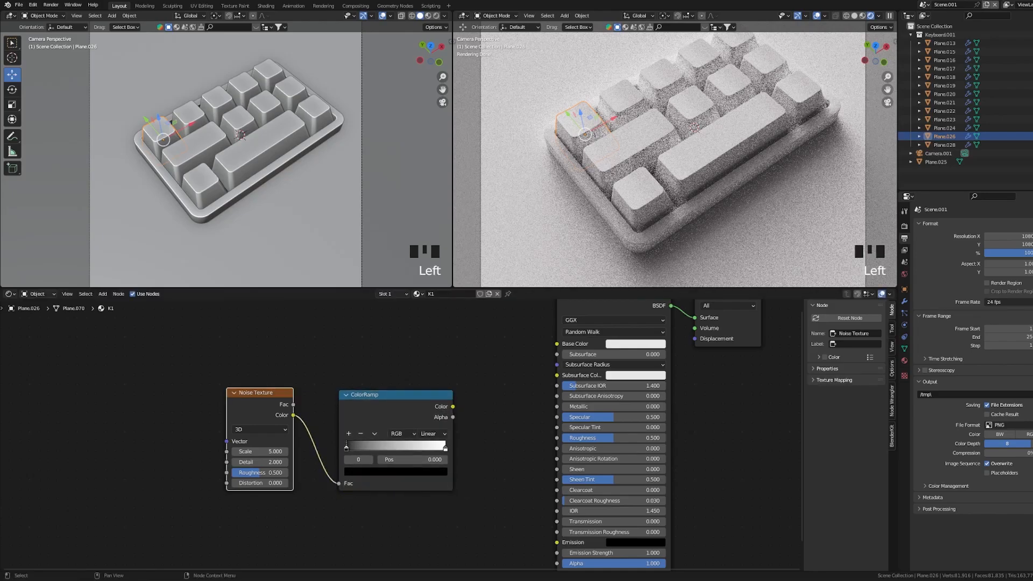
# Add a Bump node, feed the ColorRamp's Color into its Normal input and connect its output to the Principled BSDF's Normal
pyautogui.moveTo(338, 483); pyautogui.dragTo(353, 440, button='middle')
pyautogui.moveTo(164, 357); pyautogui.dragTo(506, 432)
pyautogui.moveTo(506, 356); pyautogui.dragTo(506, 357)
pyautogui.press('g')
pyautogui.click(388, 391)
pyautogui.hotkey('shift', 'a')
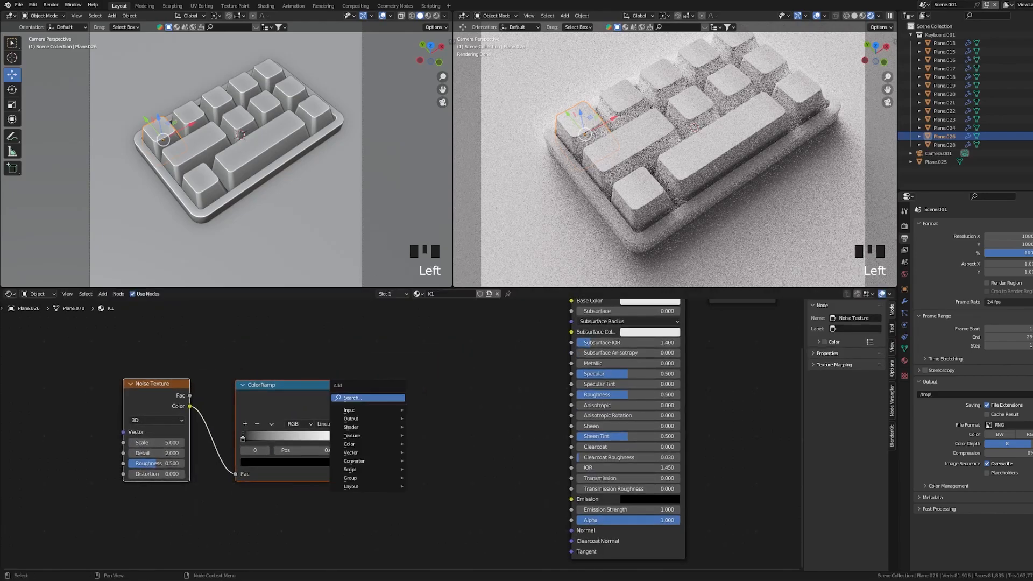
pyautogui.click(390, 397)
pyautogui.write('bump')
pyautogui.press('Return')
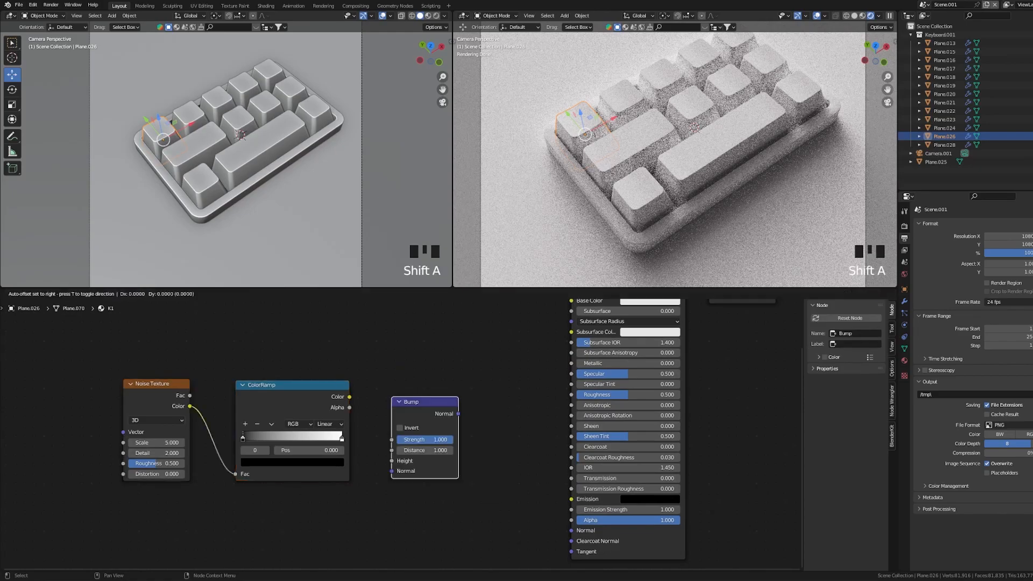
pyautogui.click(424, 430)
pyautogui.moveTo(350, 396); pyautogui.dragTo(391, 471)
pyautogui.moveTo(458, 414); pyautogui.dragTo(571, 531)
# Set the Bump node's Strength to 0.1 and the Noise Texture's Scale to 1000
pyautogui.doubleClick(425, 439)
pyautogui.write('0.1')
pyautogui.press('Return')
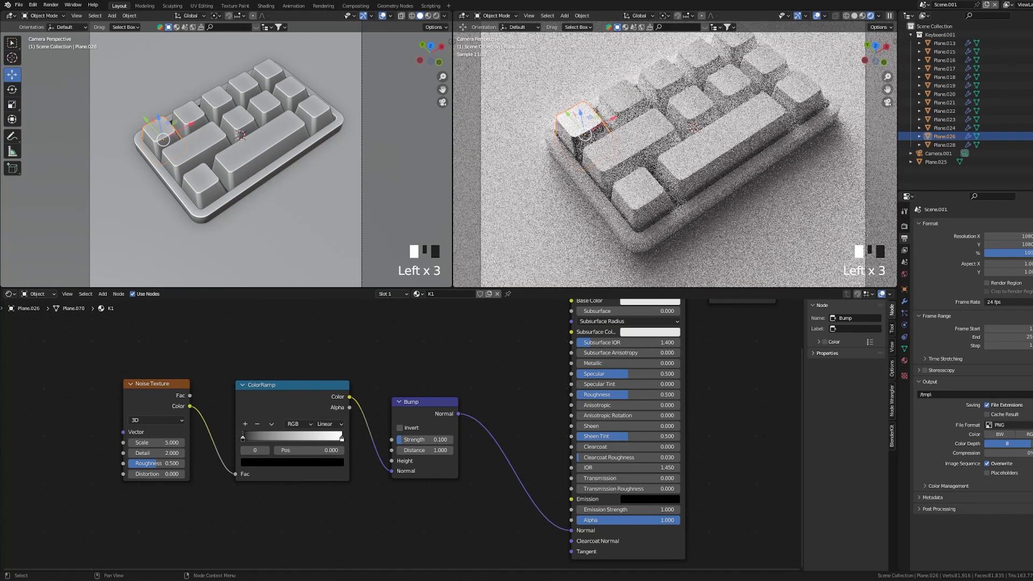
pyautogui.doubleClick(156, 443)
pyautogui.write('1000')
pyautogui.press('Return')
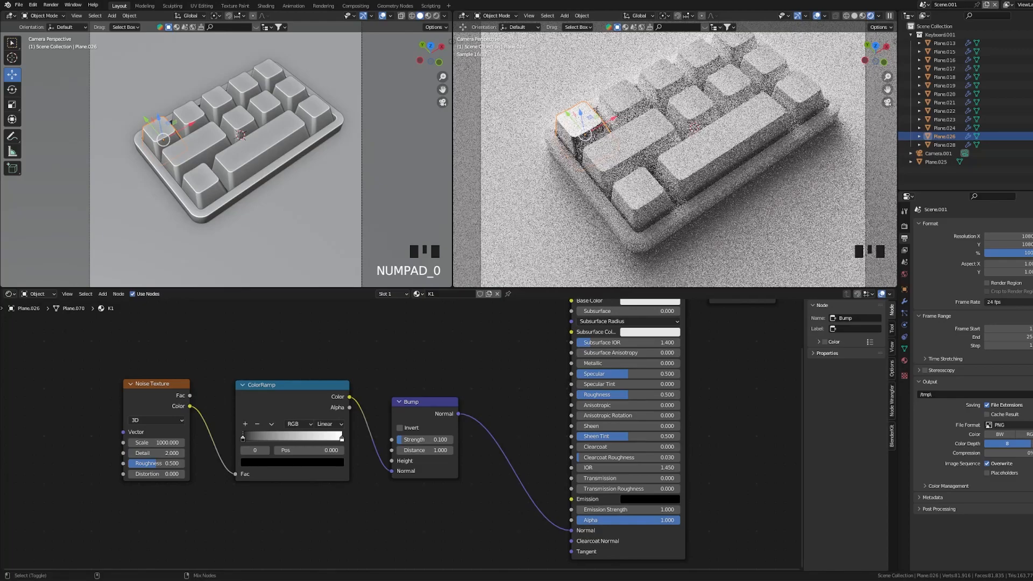
# Preview the ColorRamp output, move its black stop to about 0.545 and return to the Principled BSDF output
pyautogui.keyDown('ctrl'); pyautogui.keyDown('shift'); pyautogui.click(292, 409); pyautogui.keyUp('shift'); pyautogui.keyUp('ctrl')
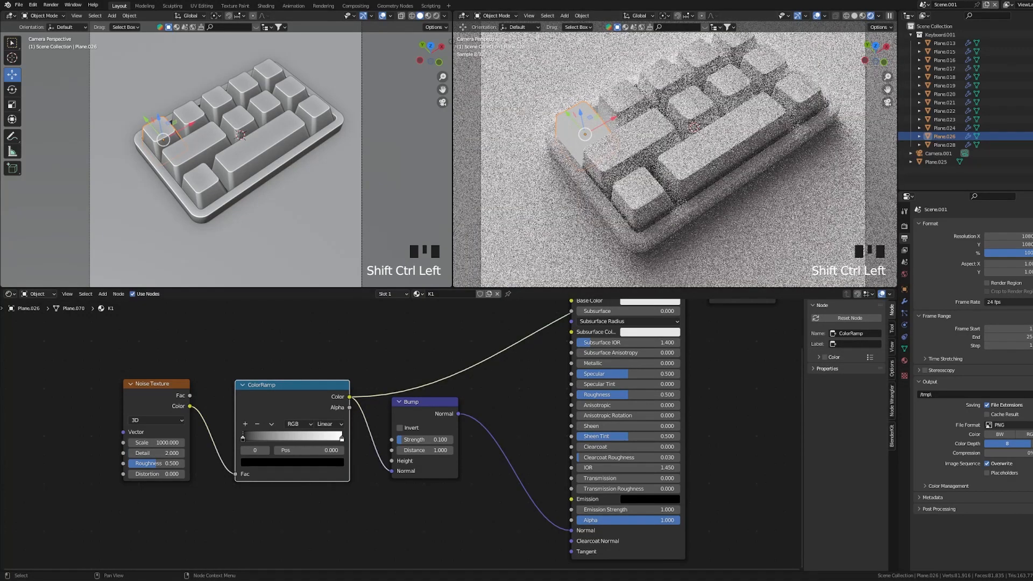
pyautogui.moveTo(243, 439); pyautogui.dragTo(297, 438)
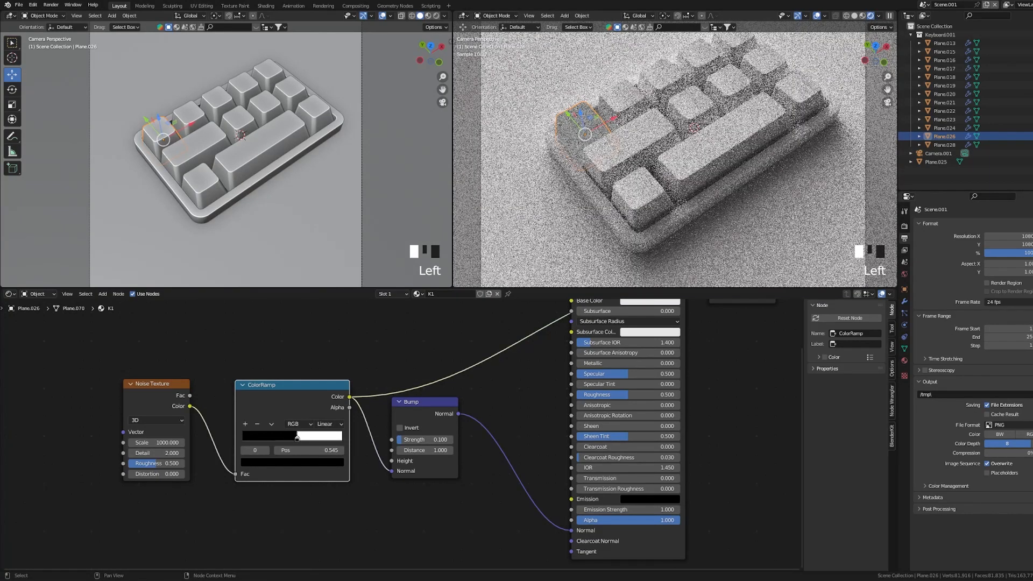
pyautogui.keyDown('ctrl'); pyautogui.keyDown('shift'); pyautogui.click(628, 430); pyautogui.keyUp('shift'); pyautogui.keyUp('ctrl')
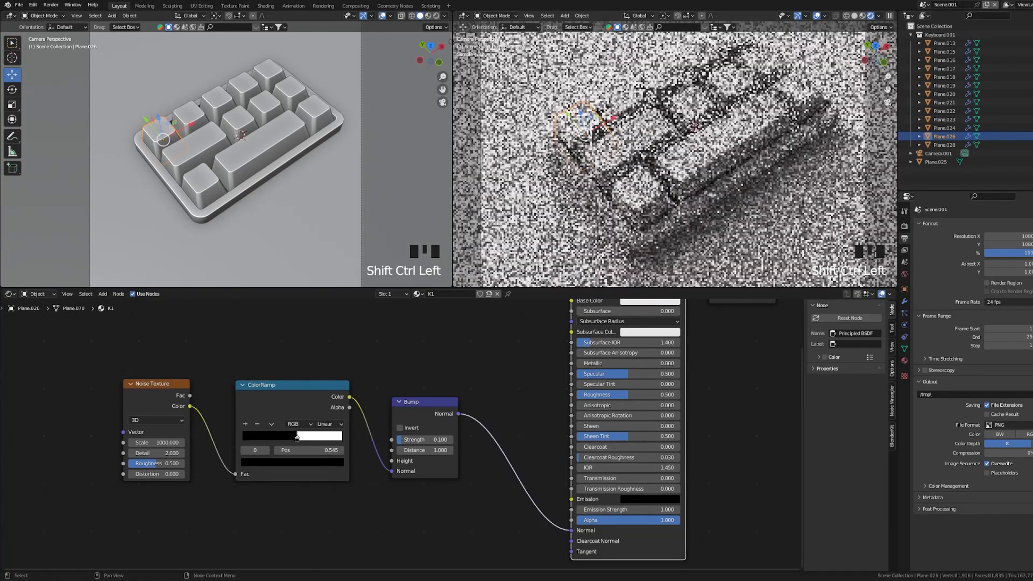
# Bring the Keyboard_map.png image into the K1 material as an Image Texture node above the noise nodes
pyautogui.moveTo(485, 376)
pyautogui.keyDown('shift'); pyautogui.mouseDown(button='middle')
pyautogui.moveTo(527, 392)
pyautogui.moveTo(528, 409)
pyautogui.moveTo(529, 391)
pyautogui.mouseUp(button='middle'); pyautogui.keyUp('shift')
pyautogui.moveTo(67, 504); pyautogui.dragTo(450, 409)
pyautogui.moveTo(450, 410); pyautogui.dragTo(457, 401)
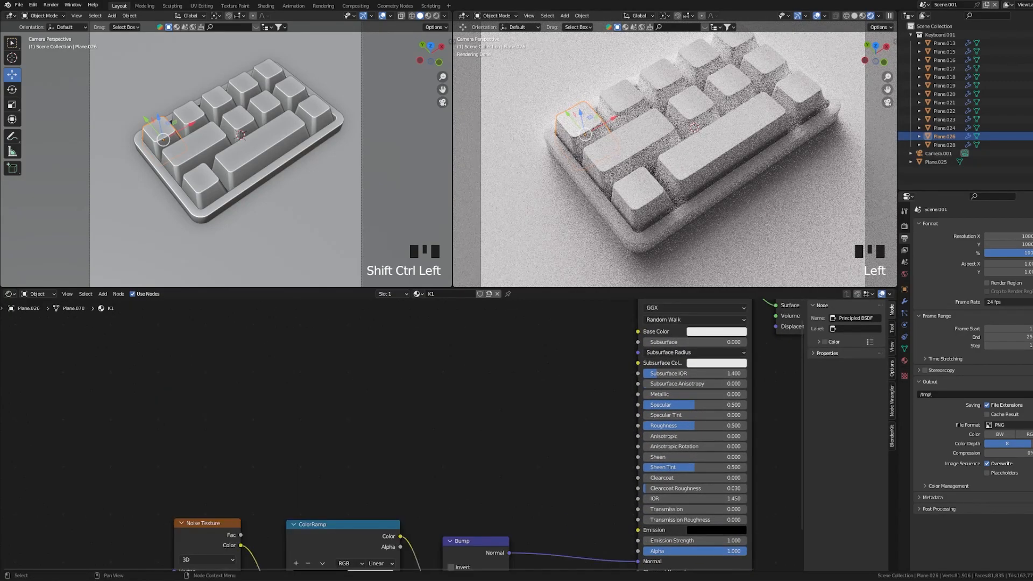
pyautogui.click(639, 189)
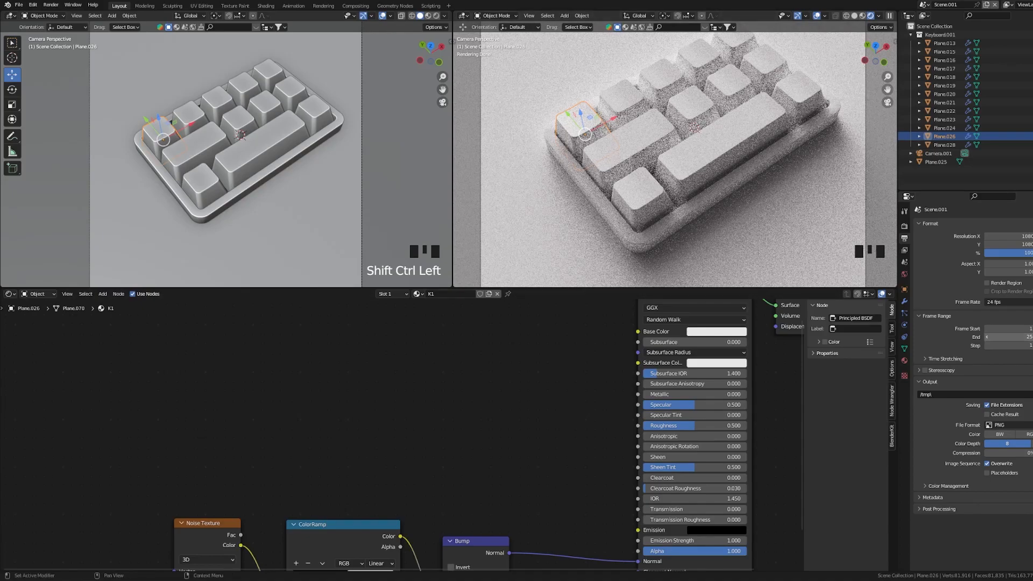
pyautogui.moveTo(815, 400); pyautogui.dragTo(142, 340)
pyautogui.click(143, 342)
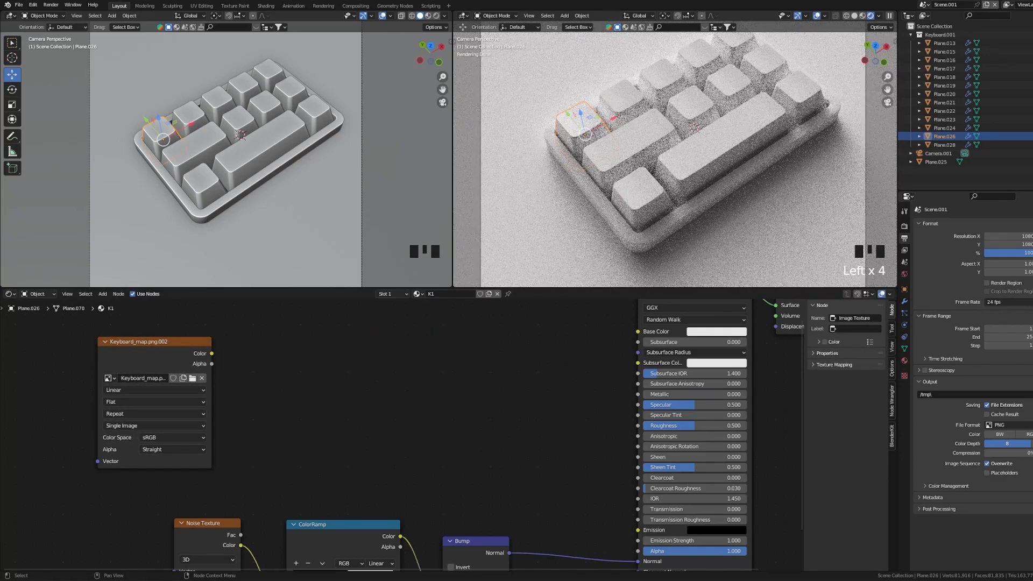
# Add a MixRGB node, drive its Fac with the keyboard map's Alpha and connect its Color to the Principled BSDF's Base Color
pyautogui.hotkey('shift', 'a')
pyautogui.write('mix')
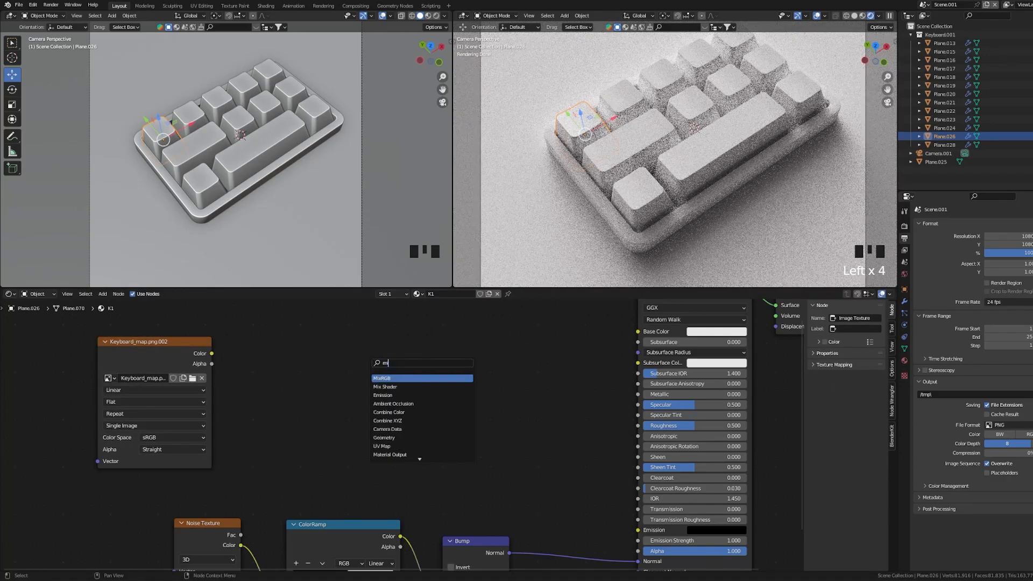
pyautogui.press('Return')
pyautogui.click(401, 344)
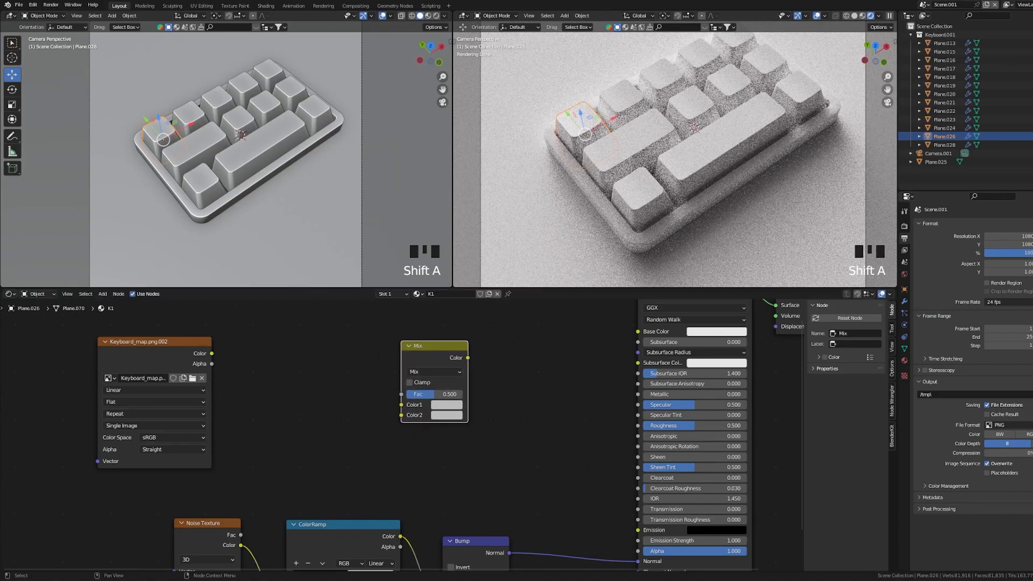
pyautogui.click(366, 371)
pyautogui.moveTo(212, 363); pyautogui.dragTo(401, 395)
pyautogui.moveTo(468, 358); pyautogui.dragTo(638, 332)
pyautogui.moveTo(150, 341); pyautogui.dragTo(283, 339)
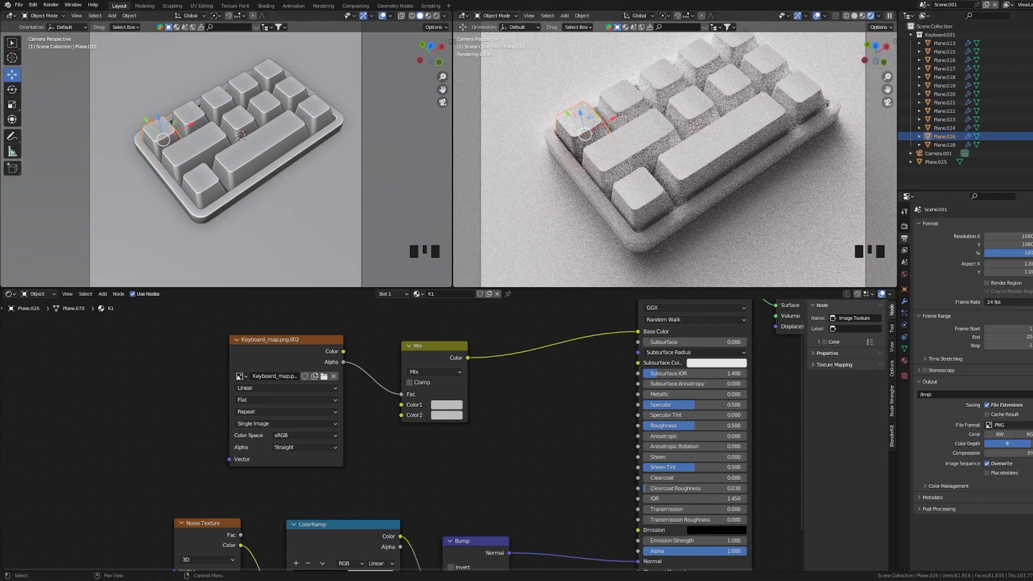
# Isolate the K1 keycap in local view in both the rendered and solid viewports
pyautogui.scroll(2, 226, 161)
pyautogui.keyDown('shift'); pyautogui.moveTo(226, 161); pyautogui.dragTo(269, 161, button='middle'); pyautogui.keyUp('shift')
pyautogui.scroll(2, 226, 162)
pyautogui.moveTo(323, 161); pyautogui.dragTo(344, 156, button='middle')
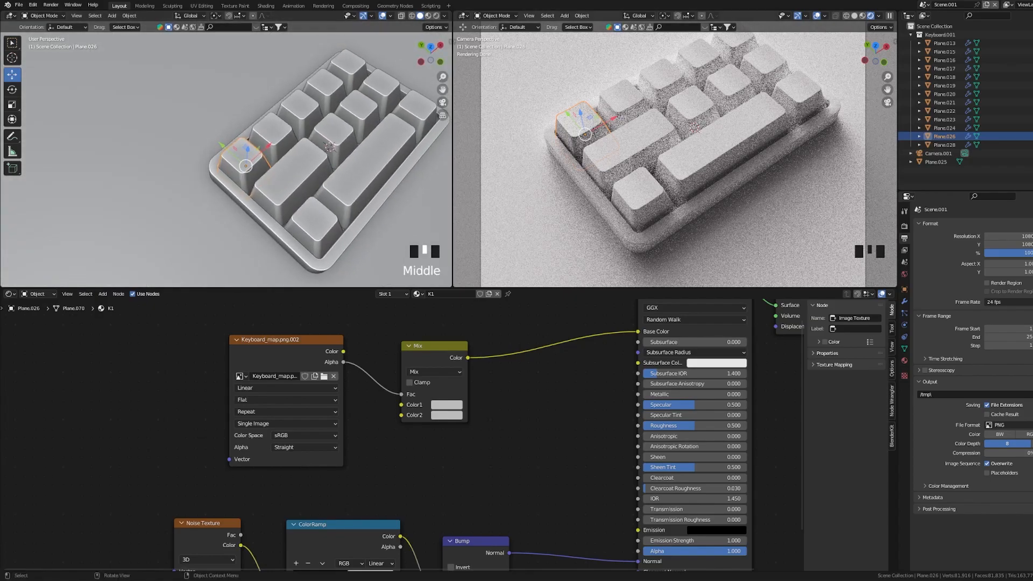
pyautogui.press('/')
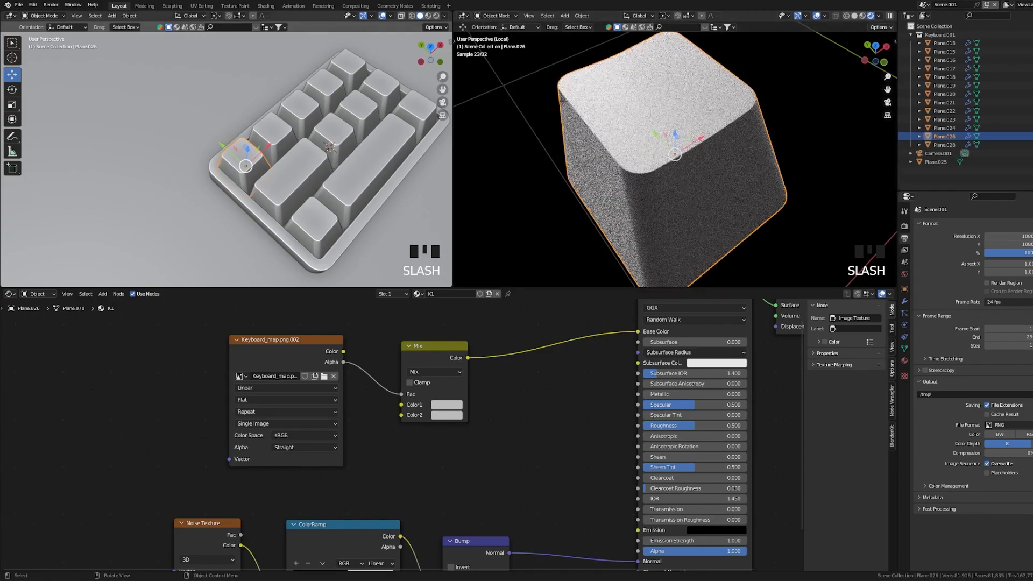
pyautogui.moveTo(242, 161)
pyautogui.keyDown('shift'); pyautogui.mouseDown(button='middle')
pyautogui.moveTo(253, 183)
pyautogui.moveTo(224, 158)
pyautogui.moveTo(242, 167)
pyautogui.mouseUp(button='middle'); pyautogui.keyUp('shift')
pyautogui.scroll(3, 253, 183)
pyautogui.press('/')
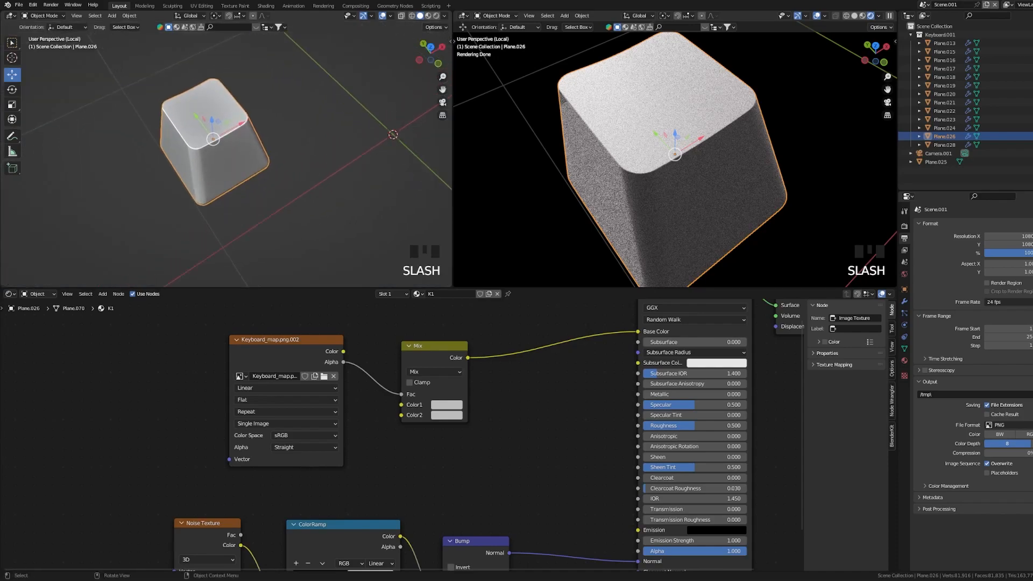
pyautogui.scroll(-2, 226, 156)
# Switch to the UV Editing workspace and isolate the keycap in its 3D viewport
pyautogui.click(356, 6)
pyautogui.click(120, 6)
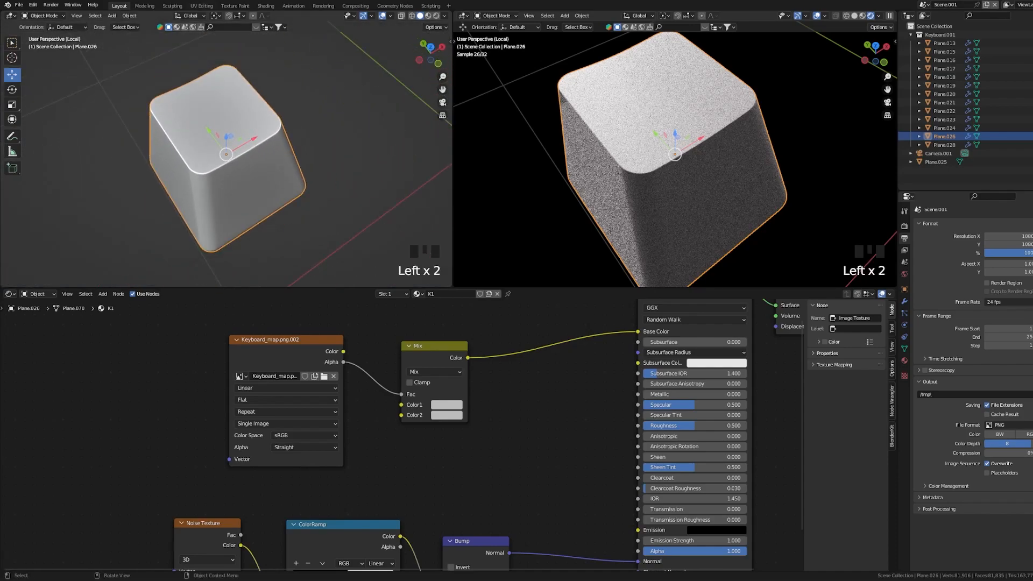
pyautogui.click(202, 6)
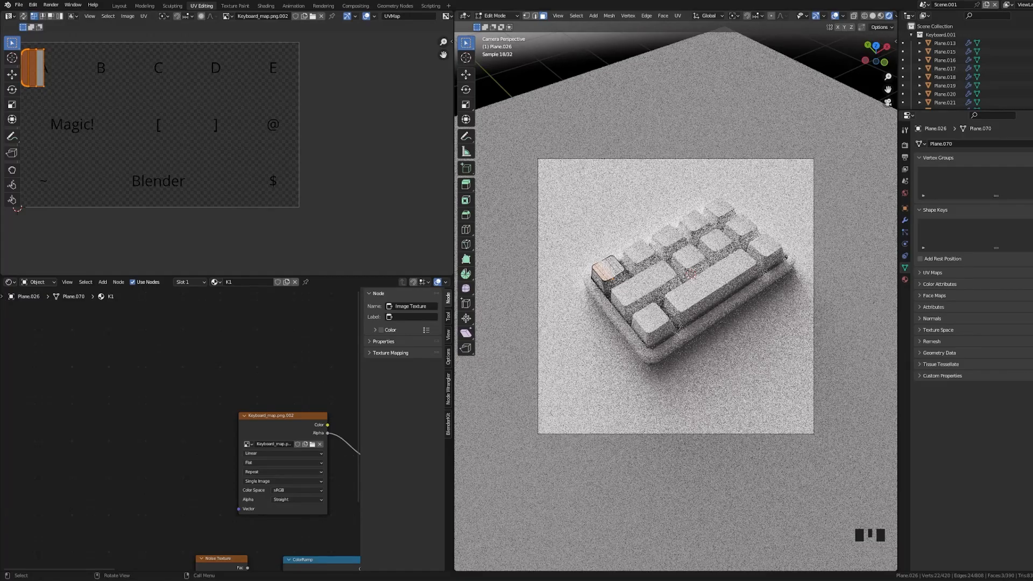
pyautogui.press('/')
# Select the six strip faces across the keycap's top surface and unwrap them onto the keyboard map
pyautogui.click(549, 242)
pyautogui.keyDown('shift'); pyautogui.click(587, 215); pyautogui.keyUp('shift')
pyautogui.keyDown('shift'); pyautogui.click(625, 216); pyautogui.keyUp('shift')
pyautogui.keyDown('shift'); pyautogui.click(662, 226); pyautogui.keyUp('shift')
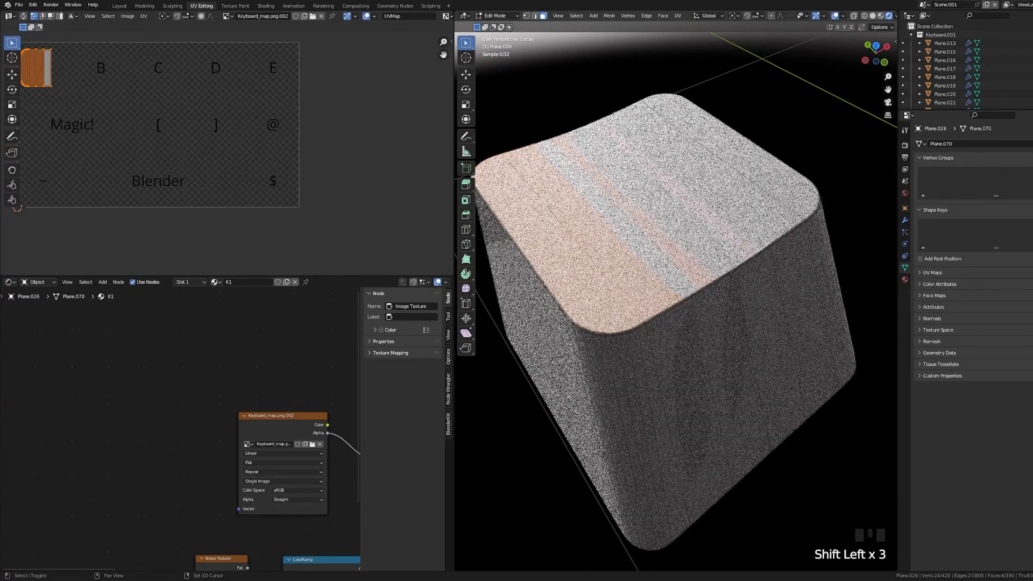
pyautogui.keyDown('shift'); pyautogui.click(699, 232); pyautogui.keyUp('shift')
pyautogui.keyDown('shift'); pyautogui.click(737, 237); pyautogui.keyUp('shift')
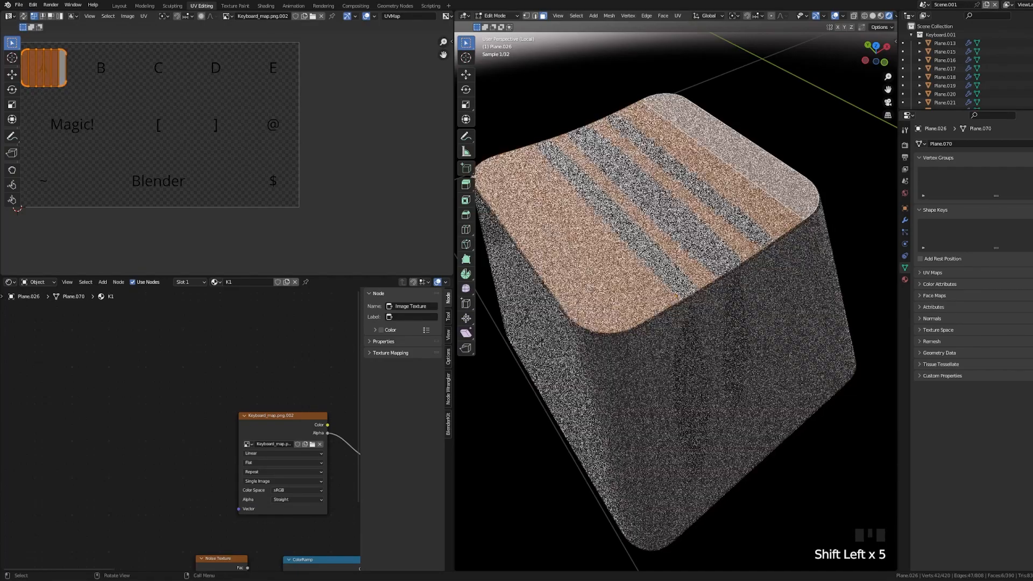
pyautogui.click(678, 15)
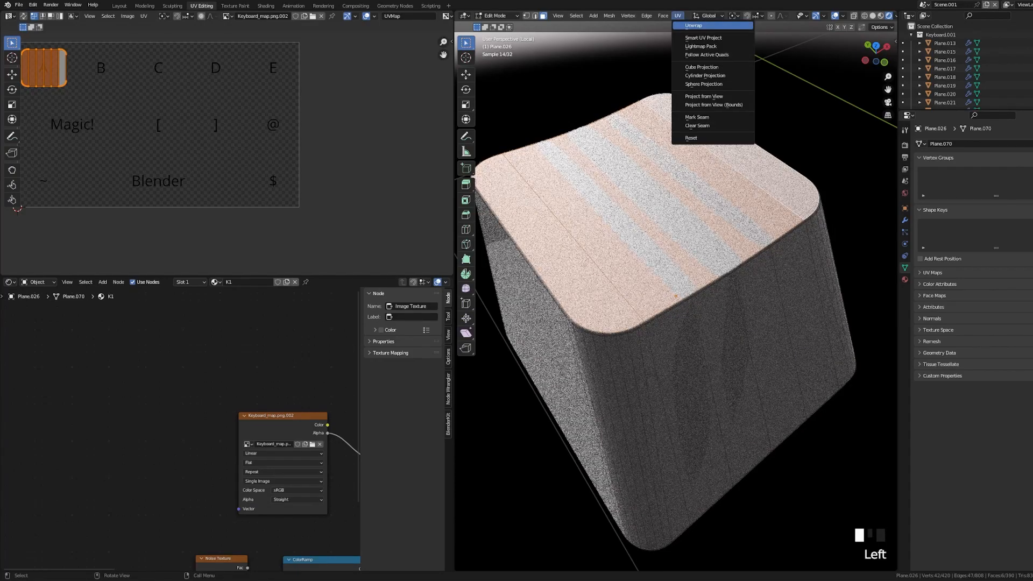
pyautogui.click(694, 25)
pyautogui.keyDown('shift'); pyautogui.moveTo(162, 134); pyautogui.dragTo(301, 162, button='middle'); pyautogui.keyUp('shift')
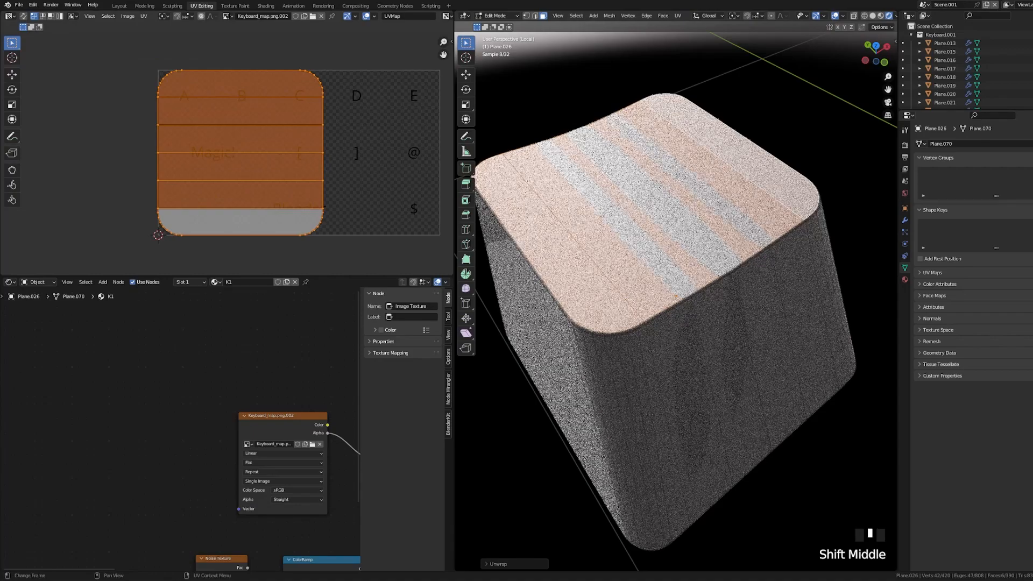
pyautogui.scroll(1, 229, 154)
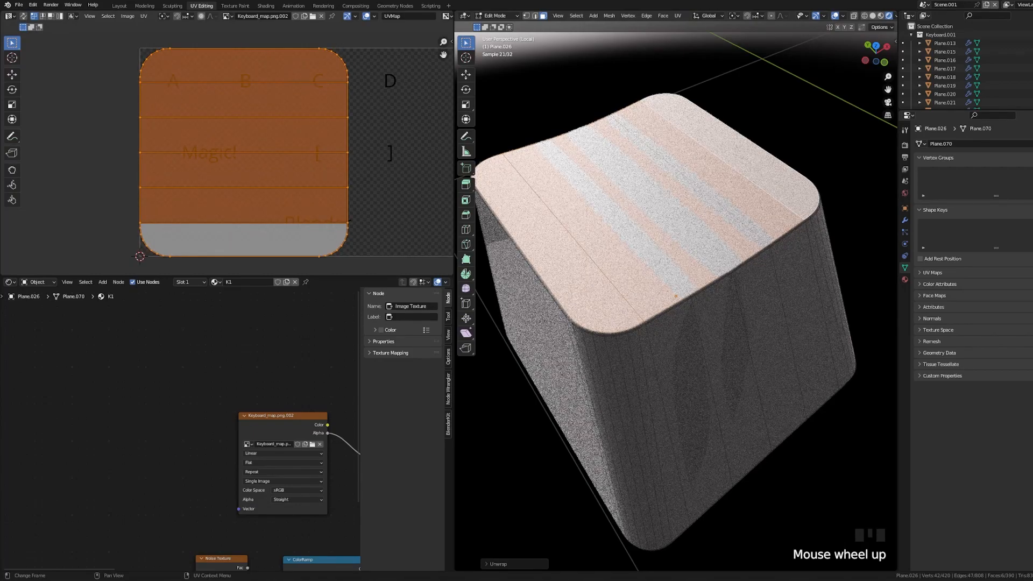
pyautogui.press('s')
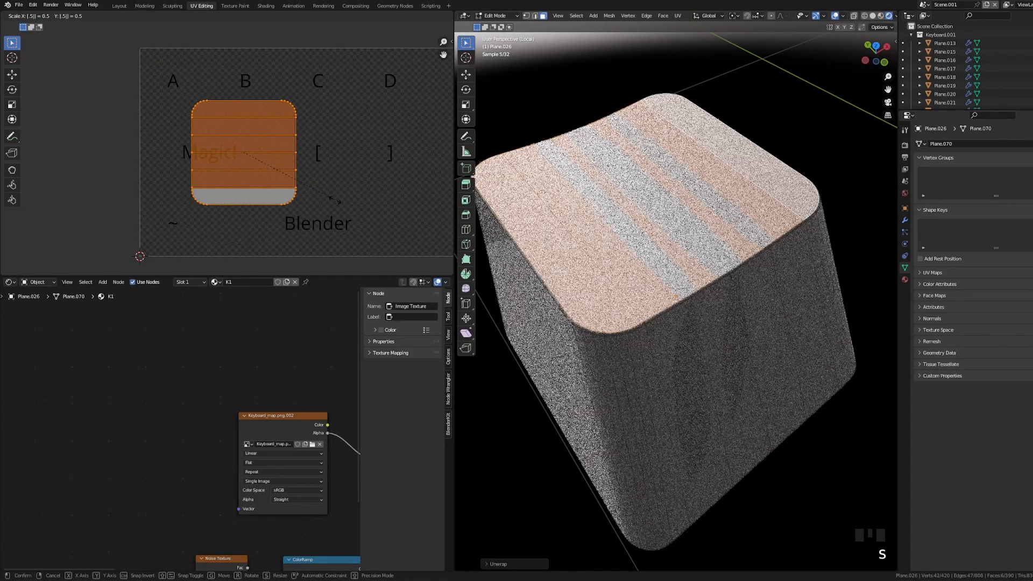
pyautogui.press('Escape')
pyautogui.press('s')
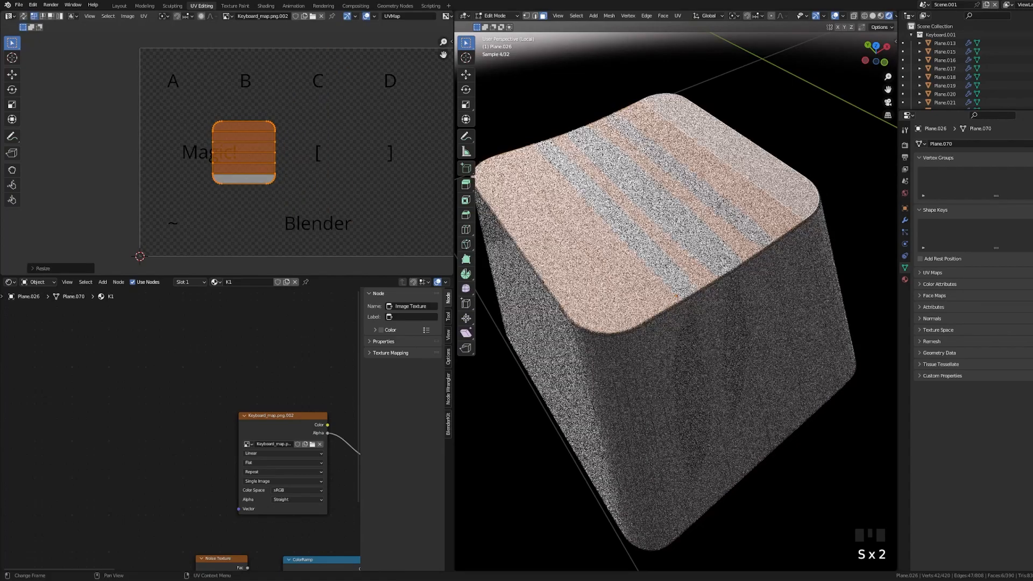
pyautogui.press('Escape')
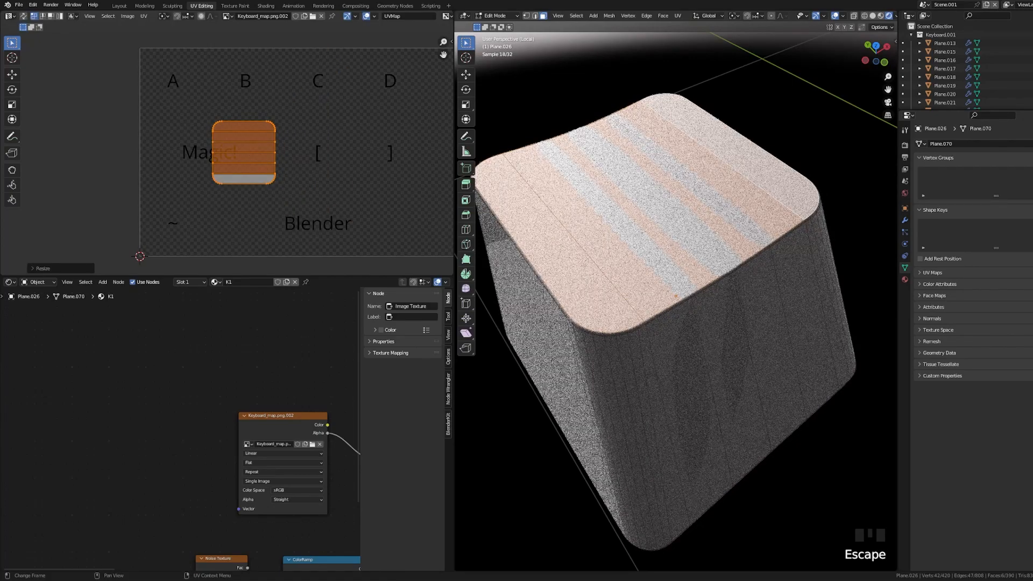
pyautogui.hotkey('ctrl', 'z')
# Scale the keycap's unwrapped UV island to 0.2 and move it over the letter A on the keyboard map
pyautogui.press('s')
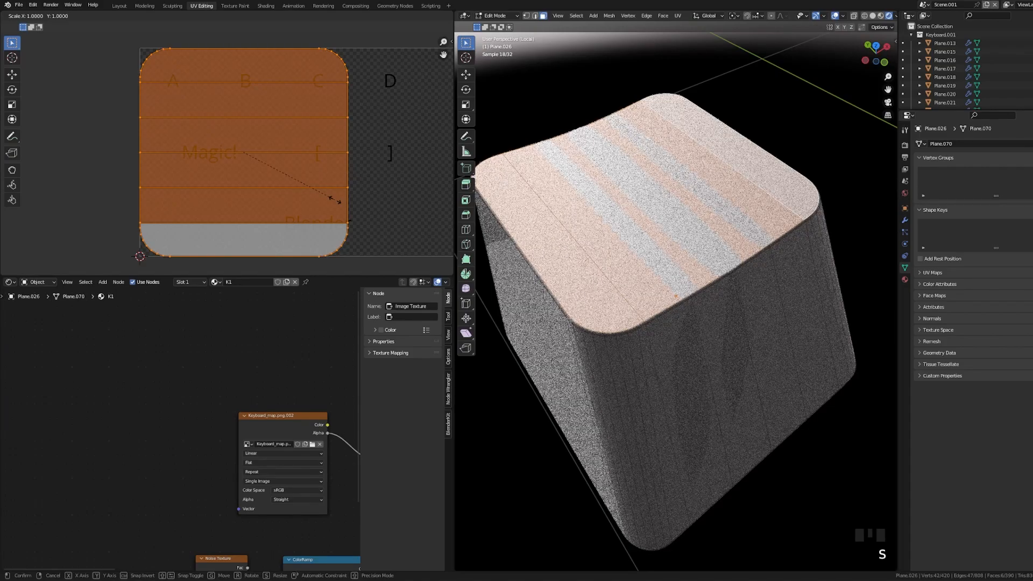
pyautogui.write('.2')
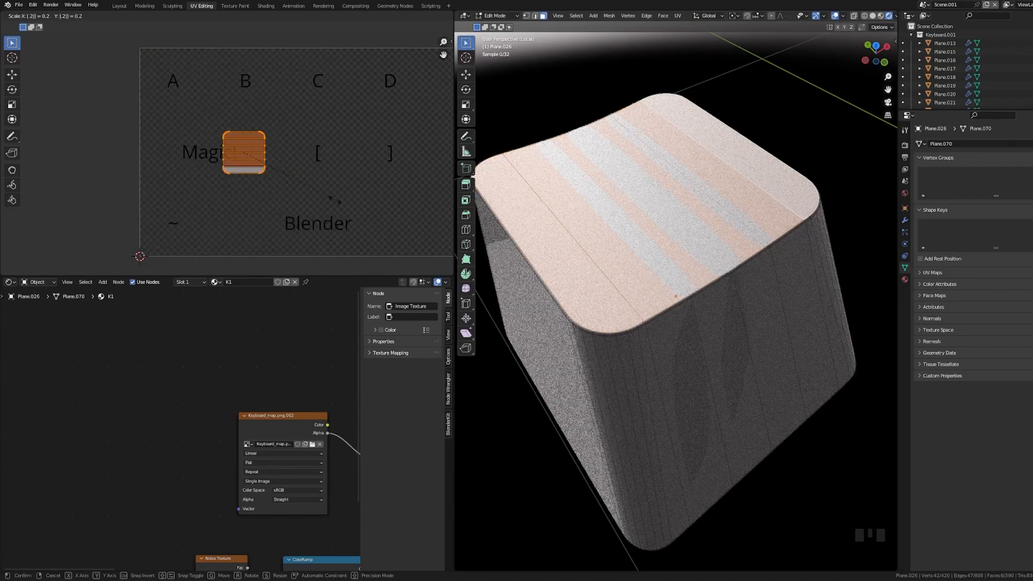
pyautogui.press('Return')
pyautogui.press('g')
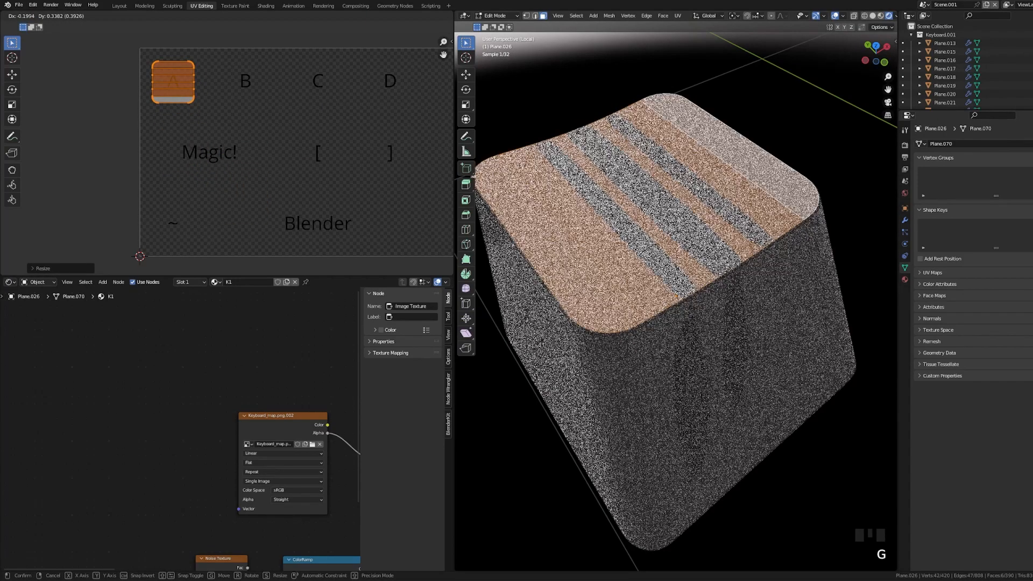
pyautogui.press('Return')
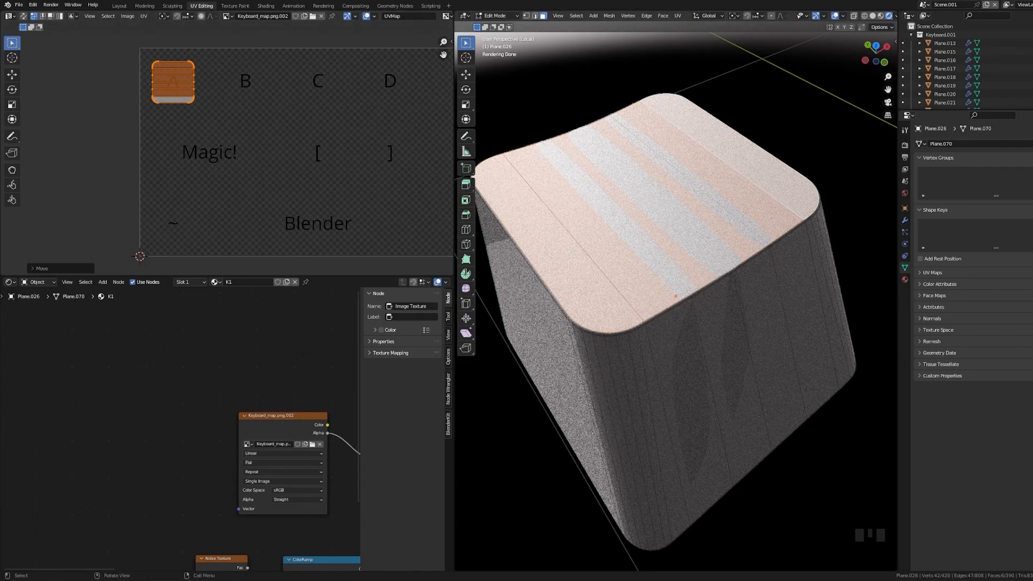
# Set the Mix node's Color2 to black in the K1 material
pyautogui.moveTo(307, 459); pyautogui.dragTo(180, 429, button='middle')
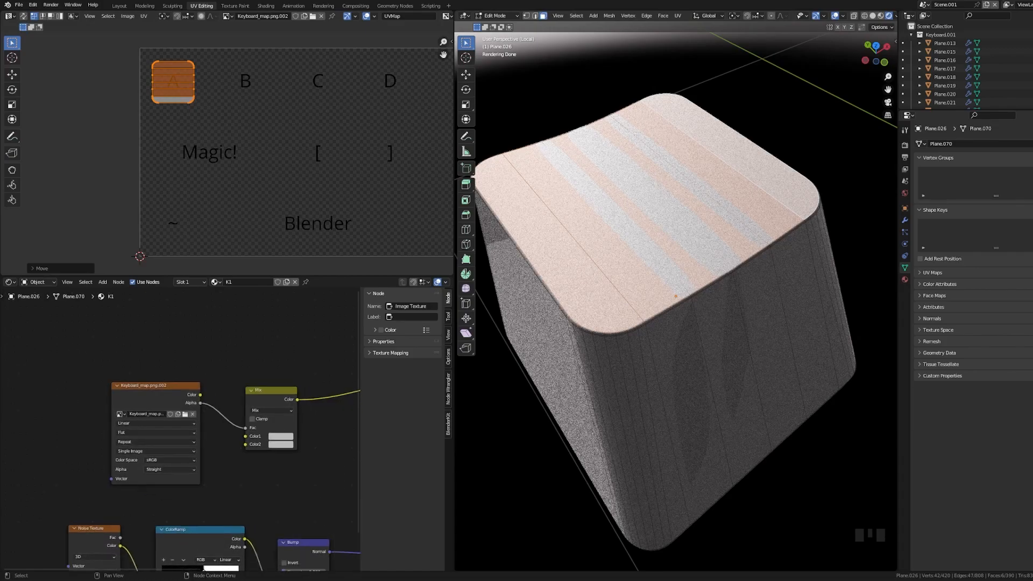
pyautogui.scroll(-3, 180, 429)
pyautogui.moveTo(199, 539); pyautogui.dragTo(90, 511, button='middle')
pyautogui.scroll(2, 89, 511)
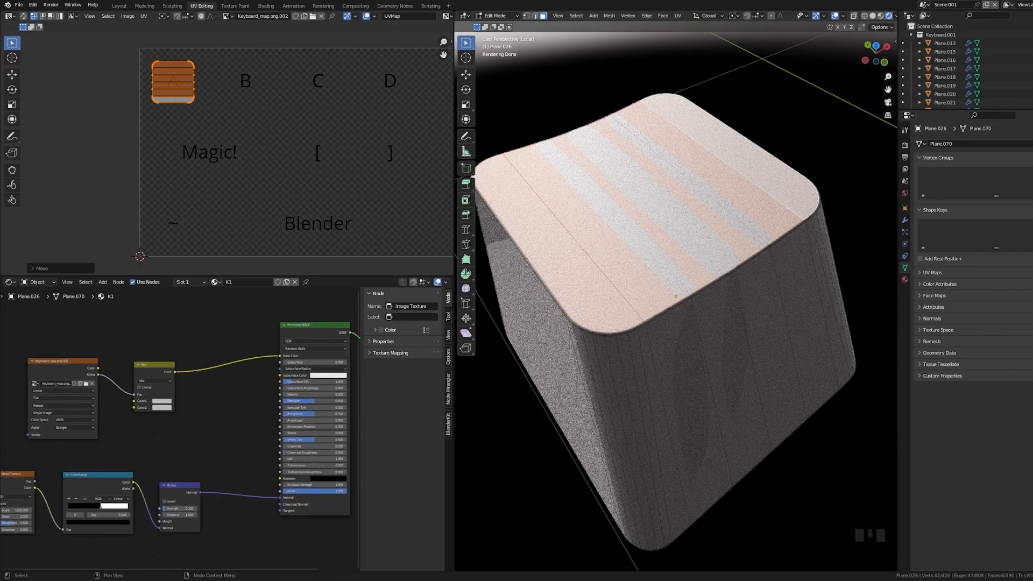
pyautogui.click(184, 376)
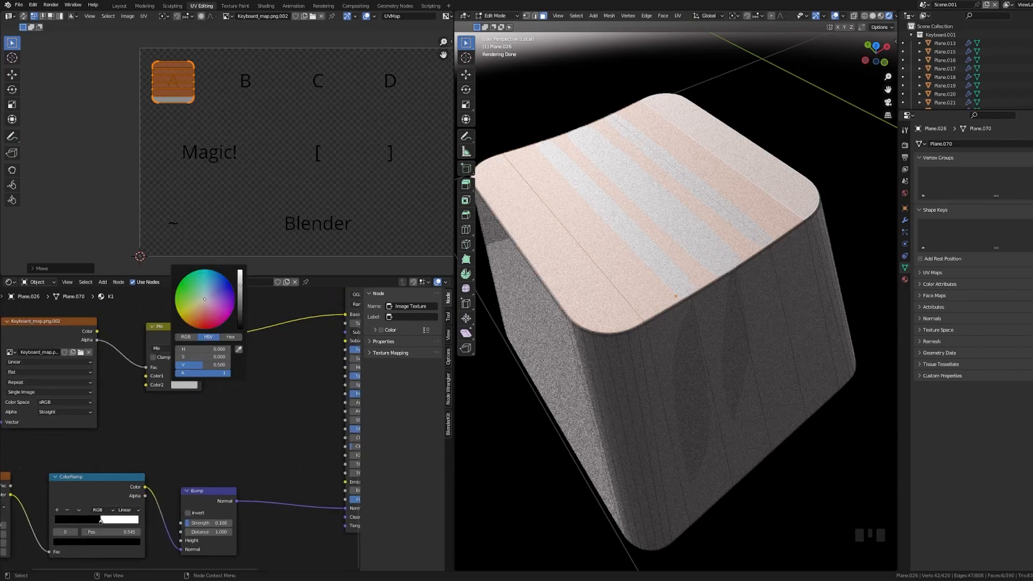
pyautogui.moveTo(240, 285); pyautogui.dragTo(240, 329)
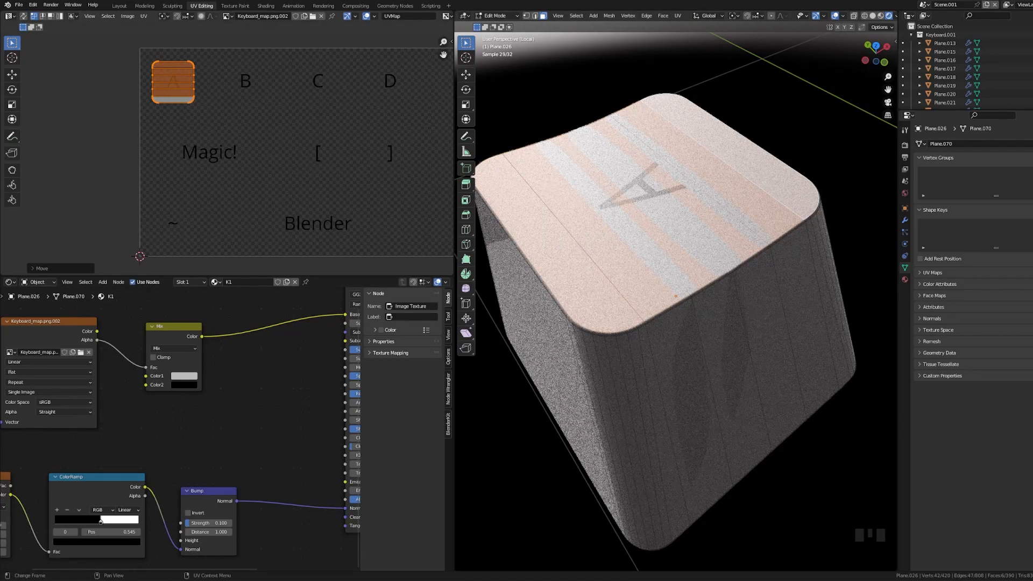
# Rotate the keycap's UV island by -90 degrees over the letter A and return to Object Mode
pyautogui.hotkey('ctrl', 'z')
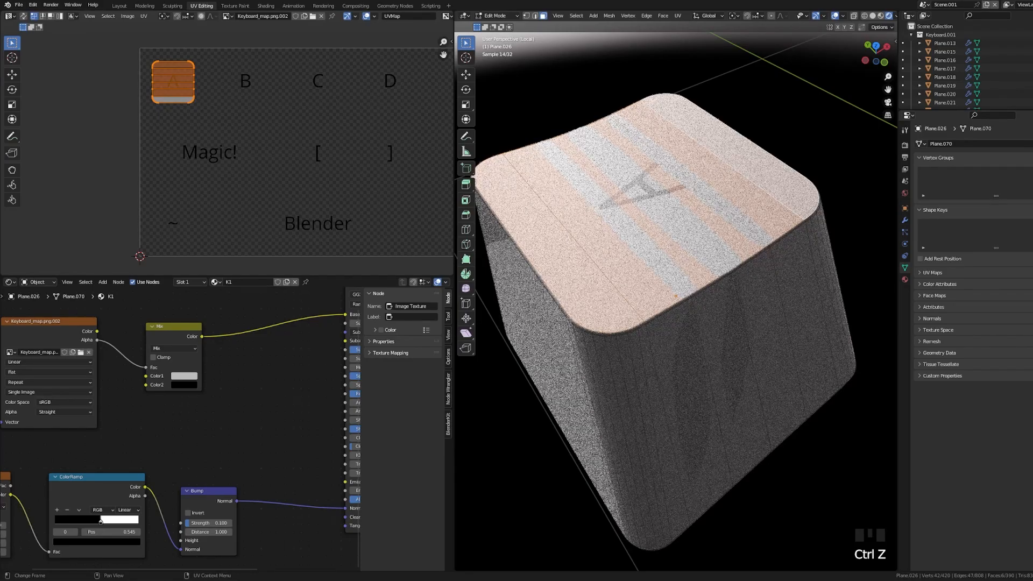
pyautogui.write('r-90')
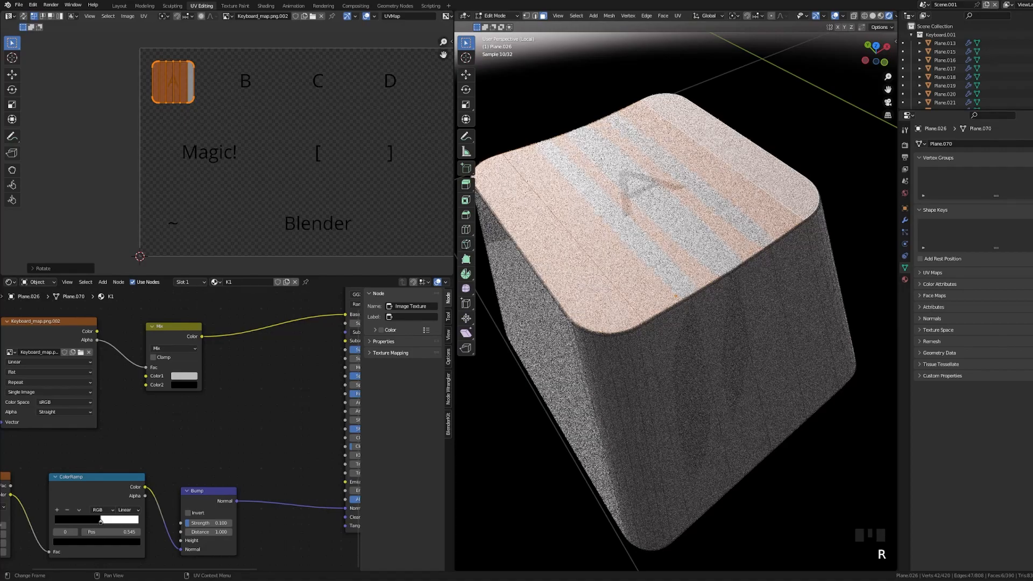
pyautogui.click(228, 117)
pyautogui.press('Tab')
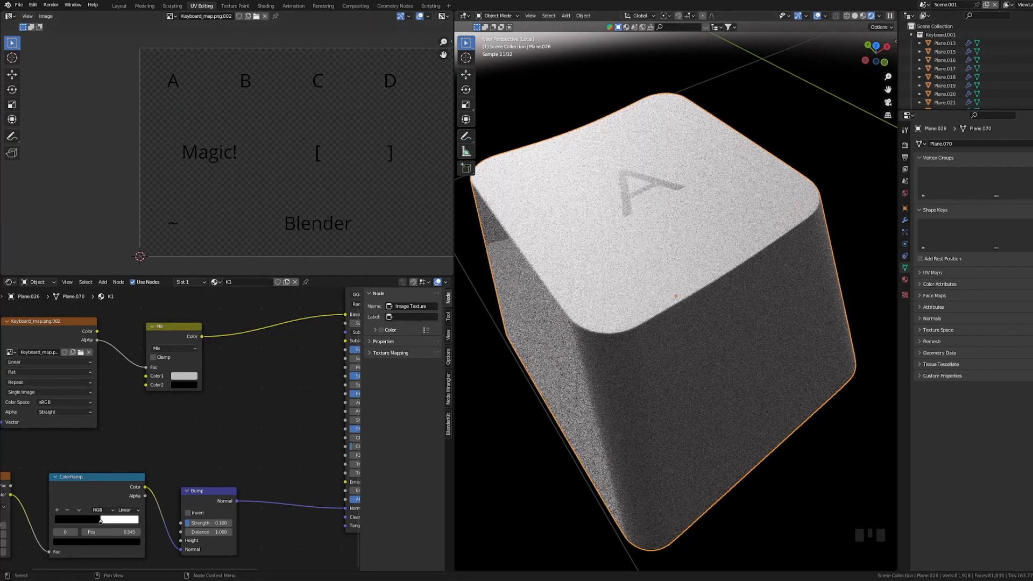
pyautogui.scroll(-5, 177, 341)
pyautogui.moveTo(178, 341); pyautogui.dragTo(164, 345, button='middle')
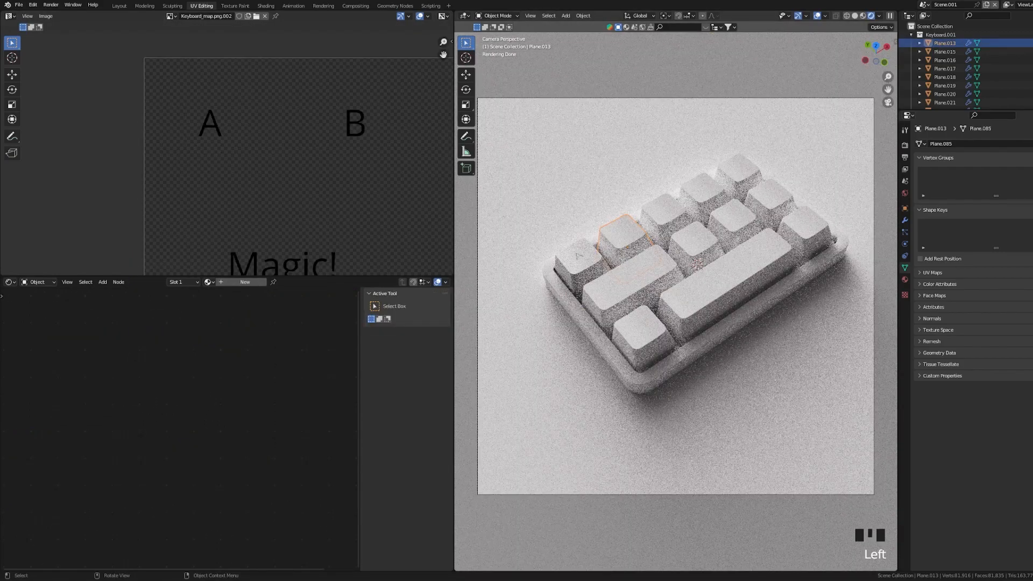
# Link the K1 material from the A keycap to the wide keycap in front of it
pyautogui.click(578, 254)
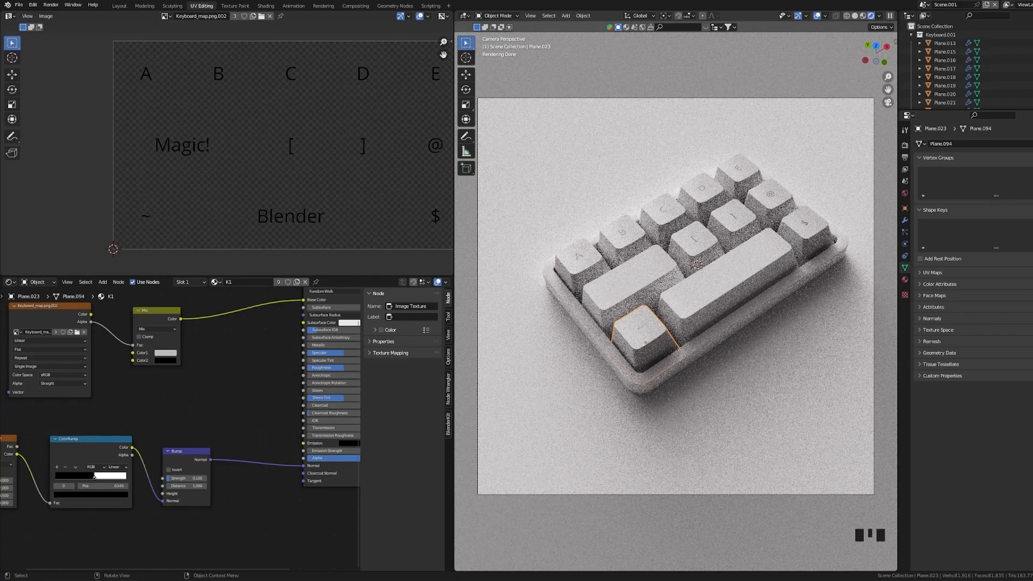
pyautogui.click(727, 282)
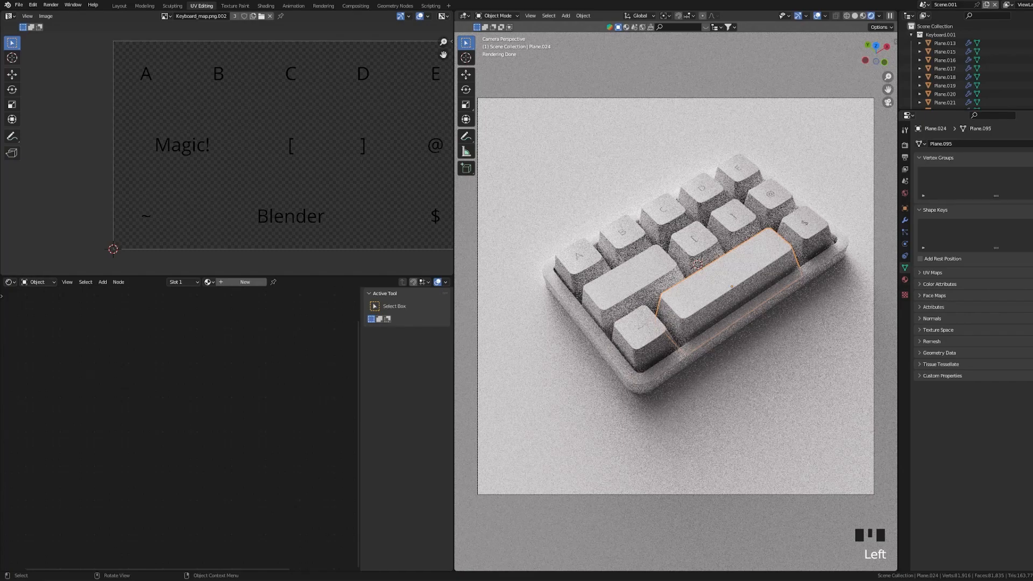
pyautogui.click(697, 264)
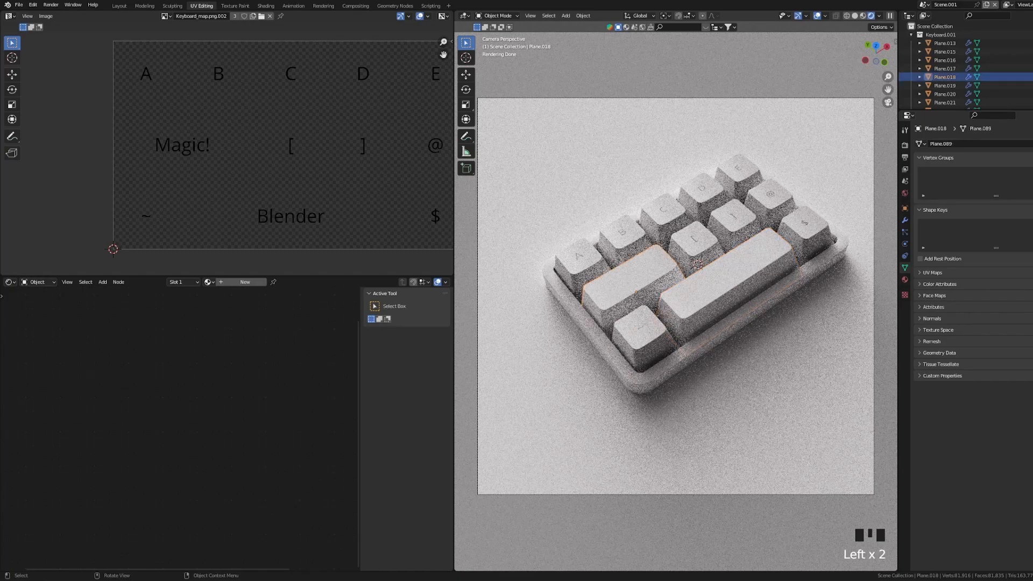
pyautogui.doubleClick(697, 264)
pyautogui.keyDown('shift'); pyautogui.click(571, 261); pyautogui.keyUp('shift')
pyautogui.hotkey('ctrl', 'l')
pyautogui.click(545, 261)
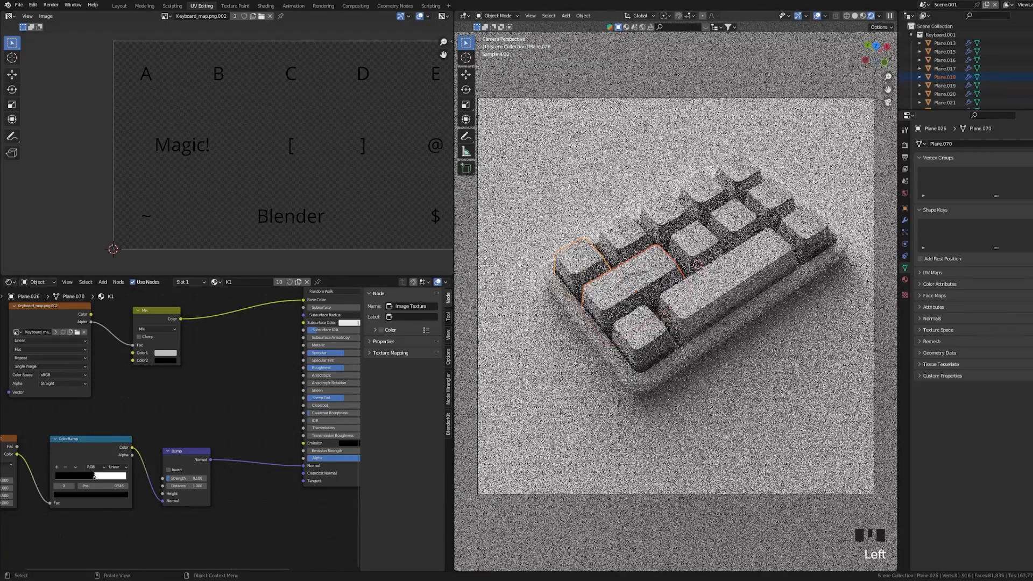
# Make the wide keycap's K1 material a single-user copy and rename it Magic Key
pyautogui.click(633, 275)
pyautogui.click(633, 276)
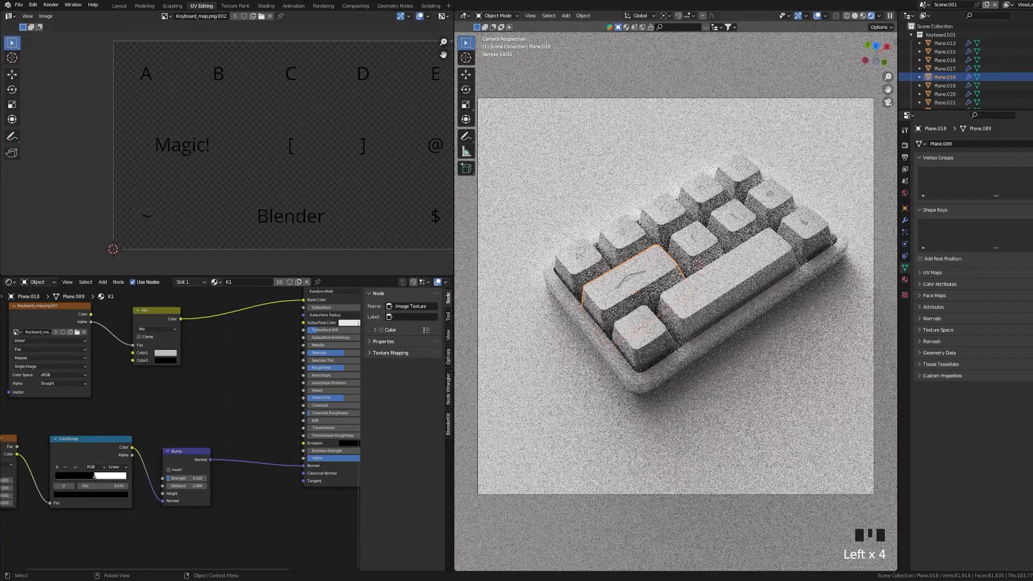
pyautogui.click(299, 282)
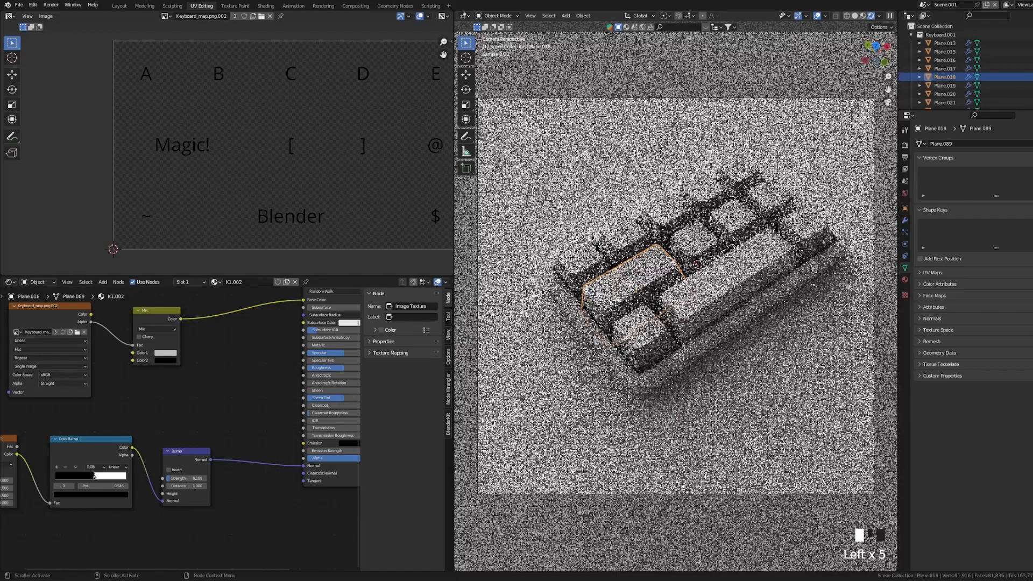
pyautogui.click(286, 282)
pyautogui.click(245, 282)
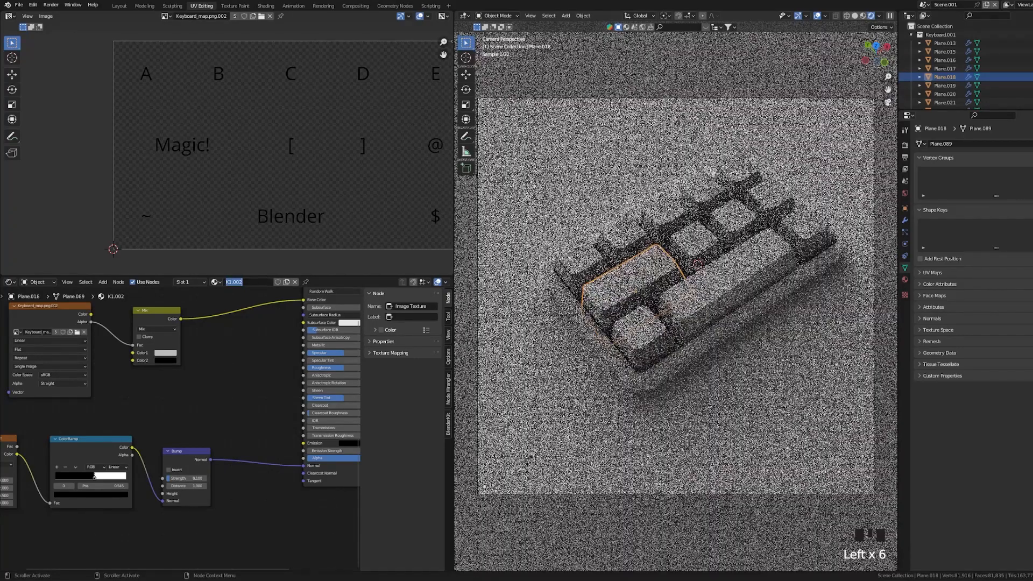
pyautogui.write('Magic Key')
pyautogui.press('Return')
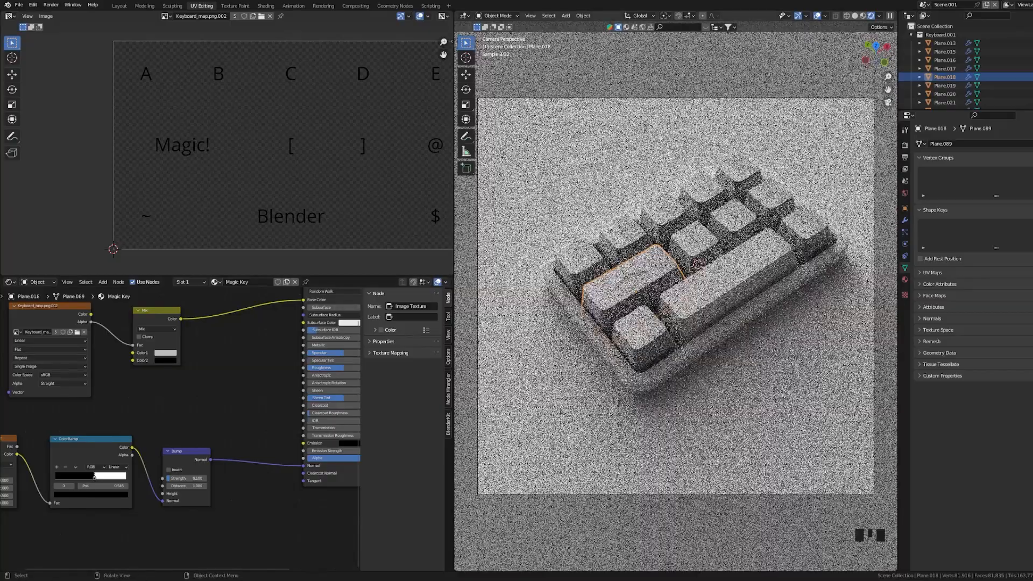
# Enter Edit Mode on the wide keycap and isolate it in local view
pyautogui.press('Tab')
pyautogui.scroll(3, 675, 302)
pyautogui.keyDown('shift'); pyautogui.moveTo(675, 302); pyautogui.dragTo(721, 344, button='middle'); pyautogui.keyUp('shift')
pyautogui.press('/')
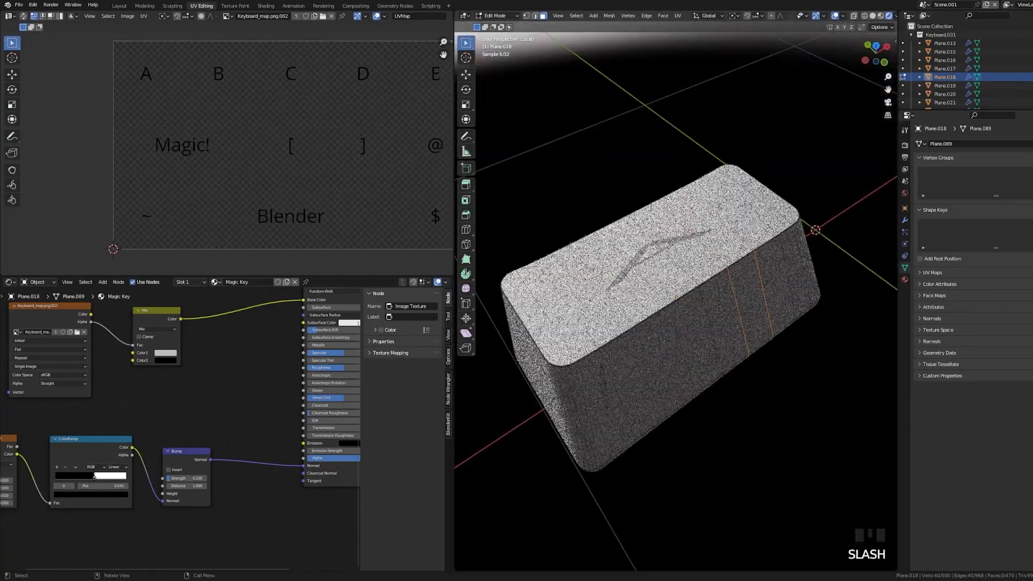
# Select the ten strip faces across the wide keycap's top surface and unwrap them onto the keyboard map
pyautogui.press('3')
pyautogui.click(534, 317)
pyautogui.keyDown('shift'); pyautogui.click(560, 304); pyautogui.keyUp('shift')
pyautogui.keyDown('shift'); pyautogui.click(593, 293); pyautogui.keyUp('shift')
pyautogui.keyDown('shift'); pyautogui.click(618, 276); pyautogui.keyUp('shift')
pyautogui.keyDown('shift'); pyautogui.click(618, 276); pyautogui.keyUp('shift')
pyautogui.keyDown('shift'); pyautogui.click(618, 276); pyautogui.keyUp('shift')
pyautogui.keyDown('shift'); pyautogui.click(648, 258); pyautogui.keyUp('shift')
pyautogui.keyDown('shift'); pyautogui.click(618, 277); pyautogui.keyUp('shift')
pyautogui.keyDown('shift'); pyautogui.click(670, 253); pyautogui.keyUp('shift')
pyautogui.keyDown('shift'); pyautogui.click(690, 245); pyautogui.keyUp('shift')
pyautogui.keyDown('shift'); pyautogui.click(710, 237); pyautogui.keyUp('shift')
pyautogui.keyDown('shift'); pyautogui.click(727, 228); pyautogui.keyUp('shift')
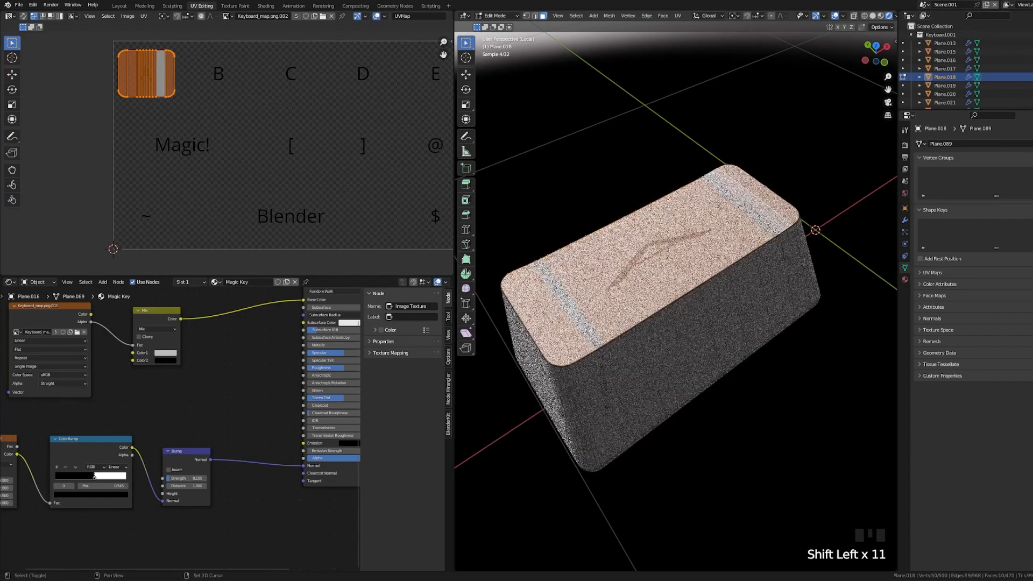
pyautogui.click(663, 15)
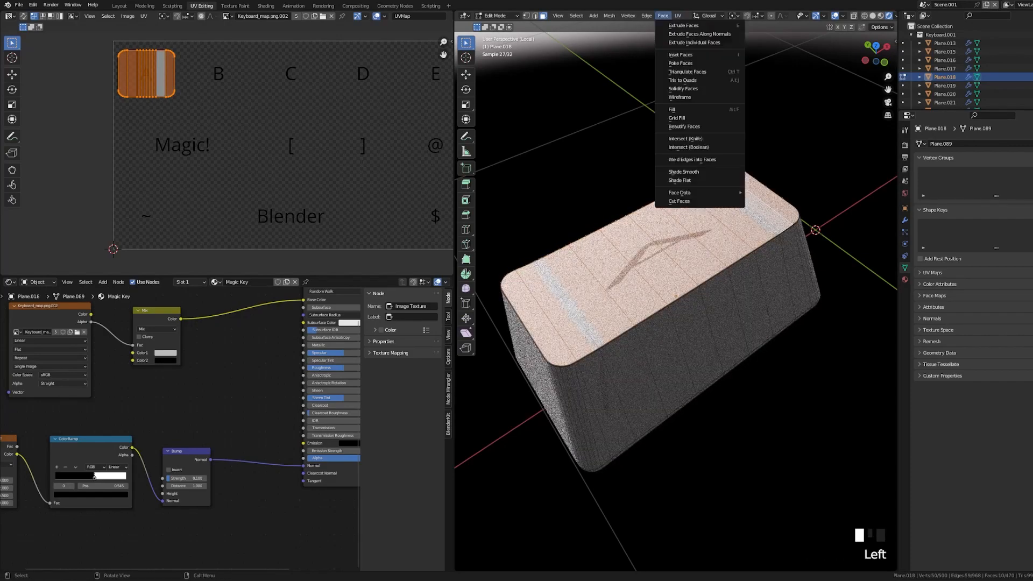
pyautogui.click(694, 26)
# Scale down the wide keycap's UV island and rotate it 90 degrees so it lies horizontally
pyautogui.press('s')
pyautogui.press('s')
pyautogui.press('s')
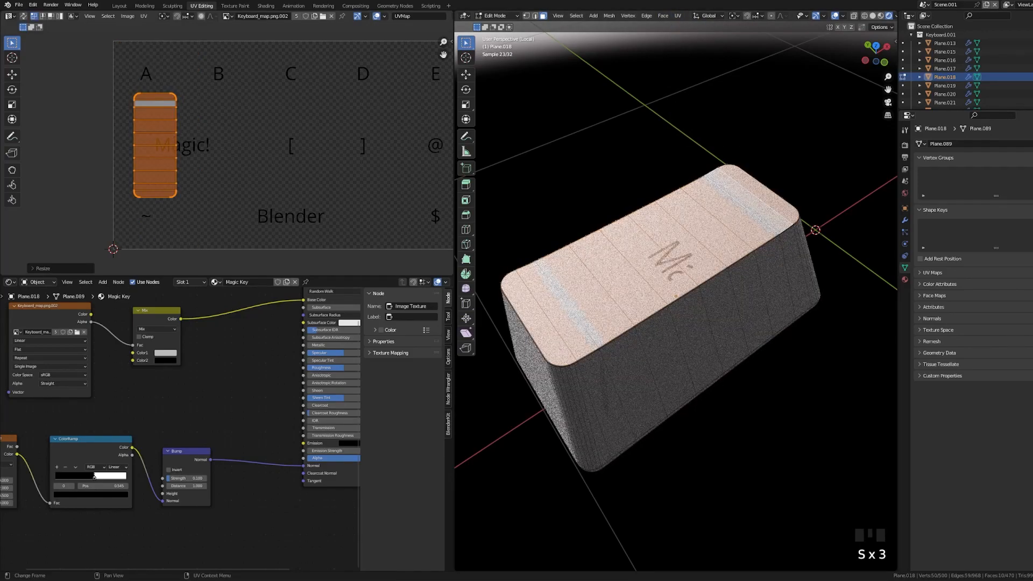
pyautogui.write('r90')
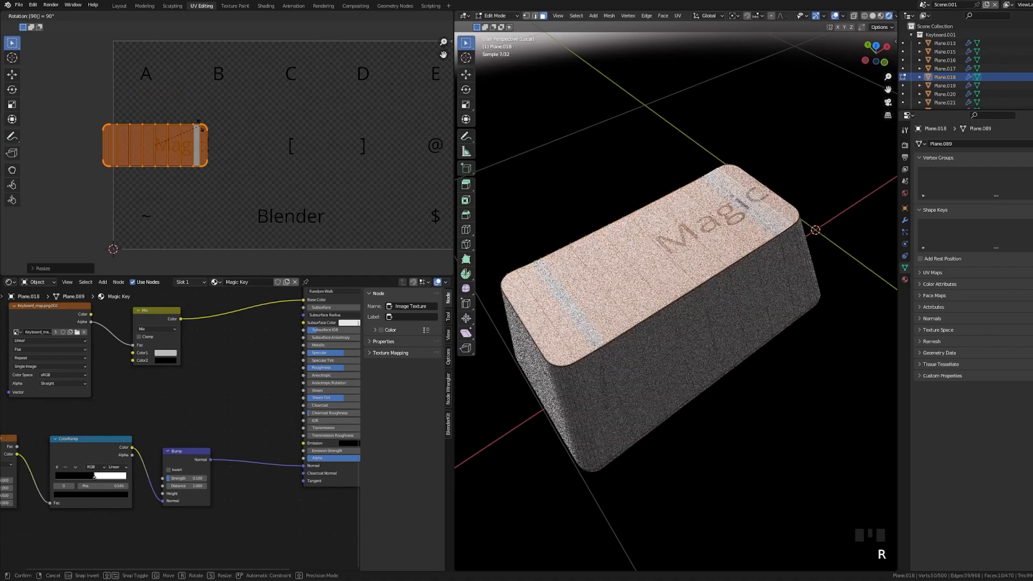
pyautogui.press('Return')
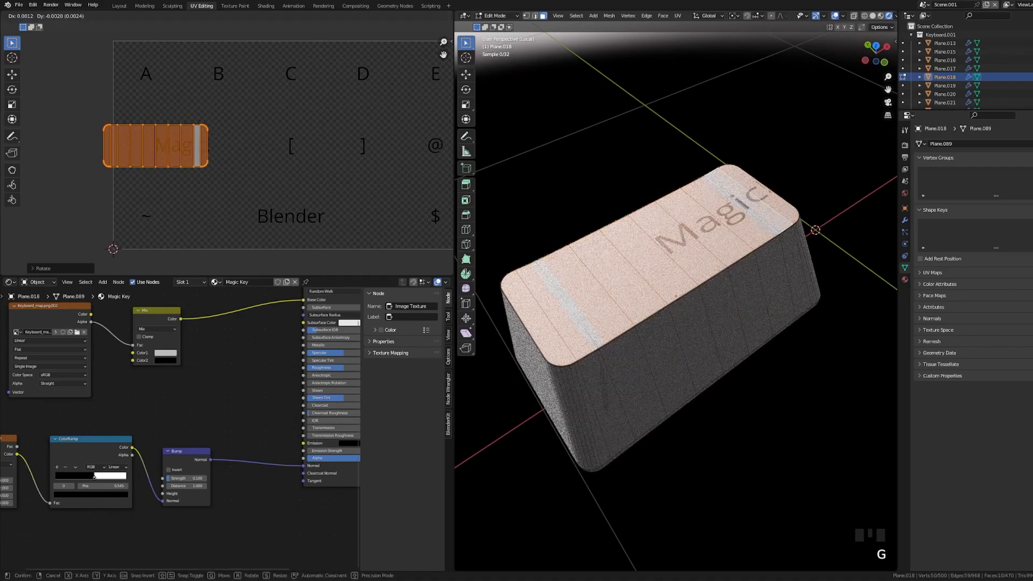
# Center the UV island on the Magic! text and fine-tune its size, scaling 1.2 along X and about 0.94 overall
pyautogui.press('g')
pyautogui.press('Return')
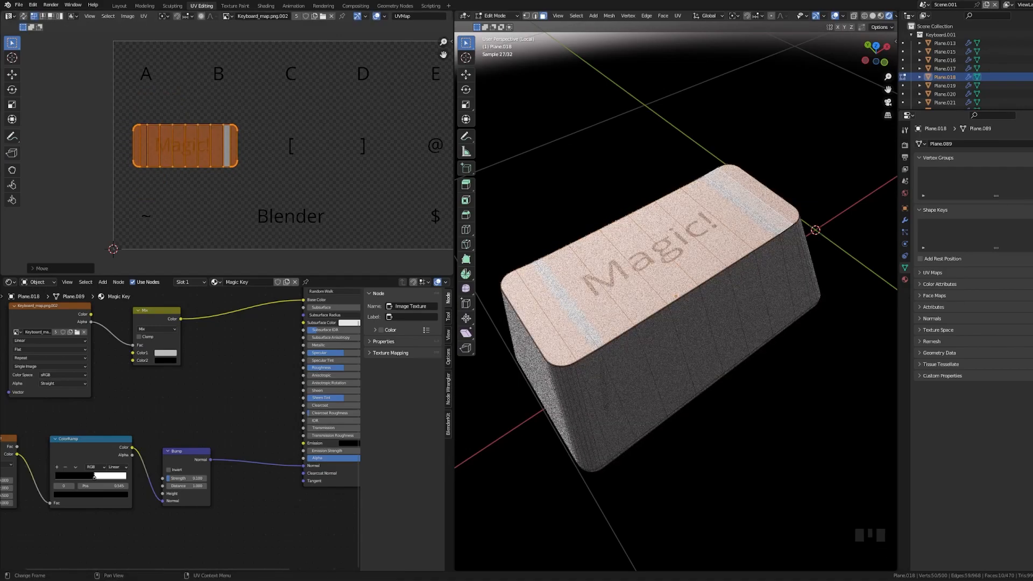
pyautogui.press('s')
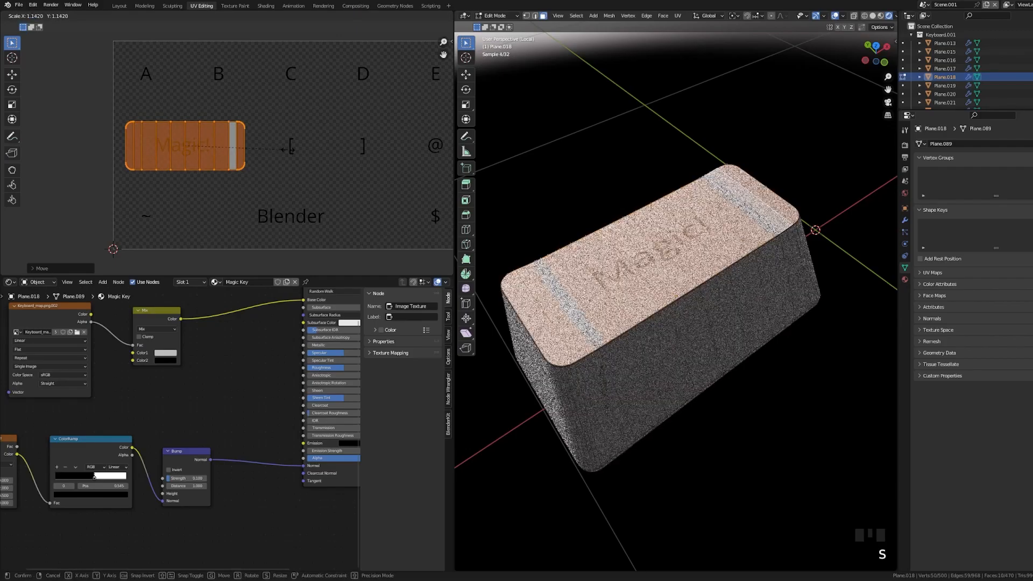
pyautogui.write('x1.2')
pyautogui.press('Return')
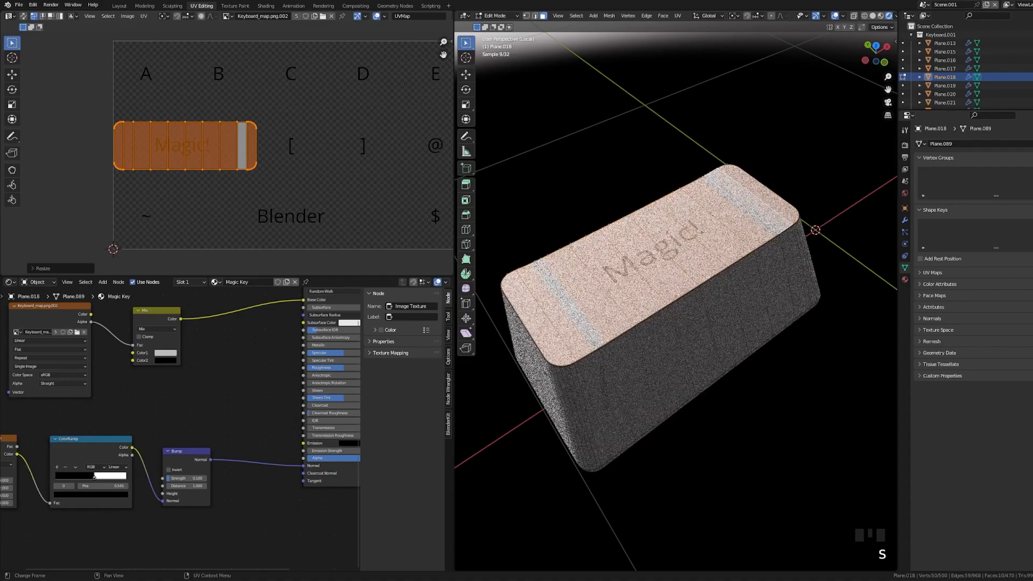
pyautogui.press('s')
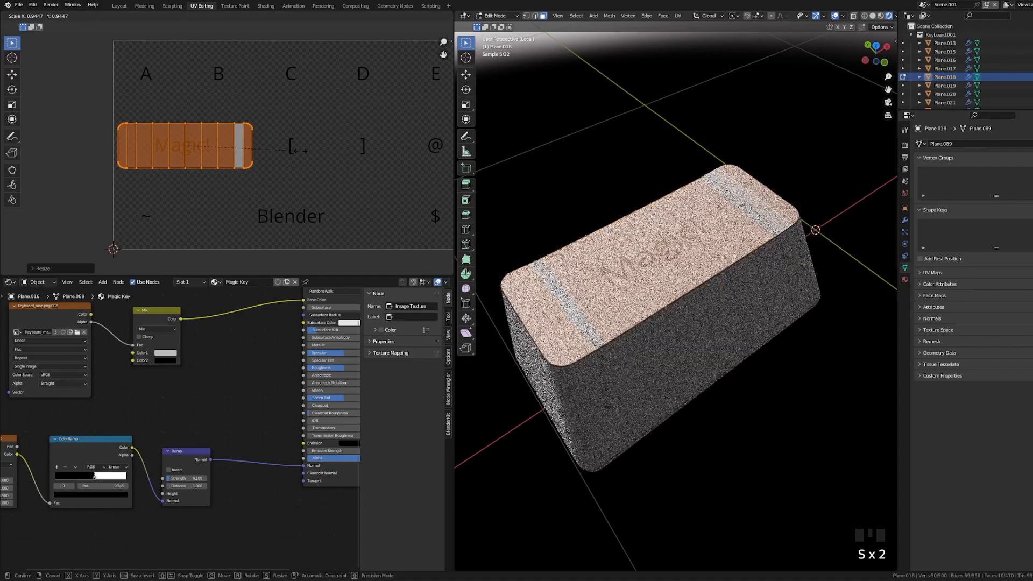
pyautogui.click(298, 150)
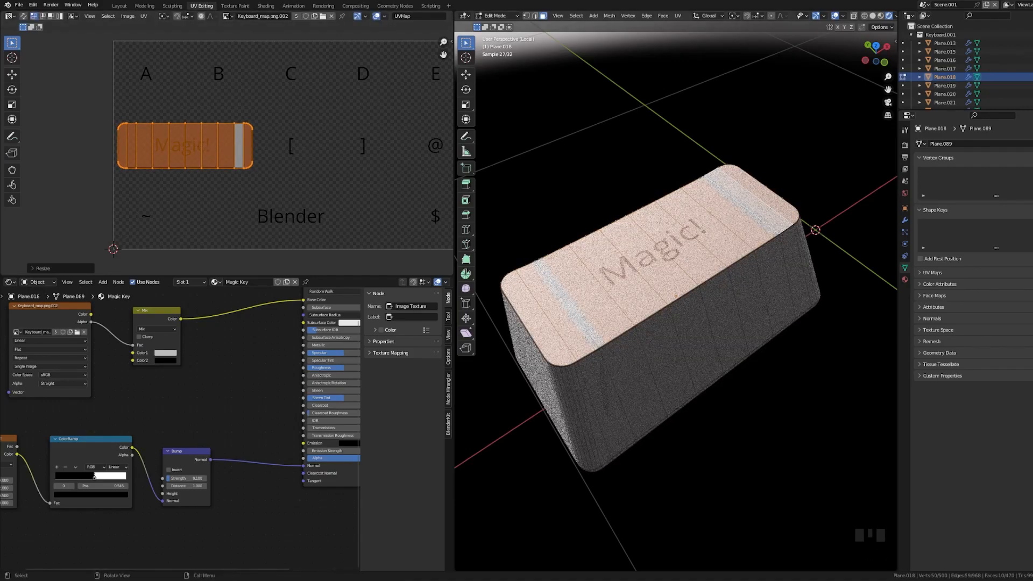
# Return to Object Mode and set the Magic! keycap's Mix colors to blue for the cap and white for the lettering
pyautogui.press('Tab')
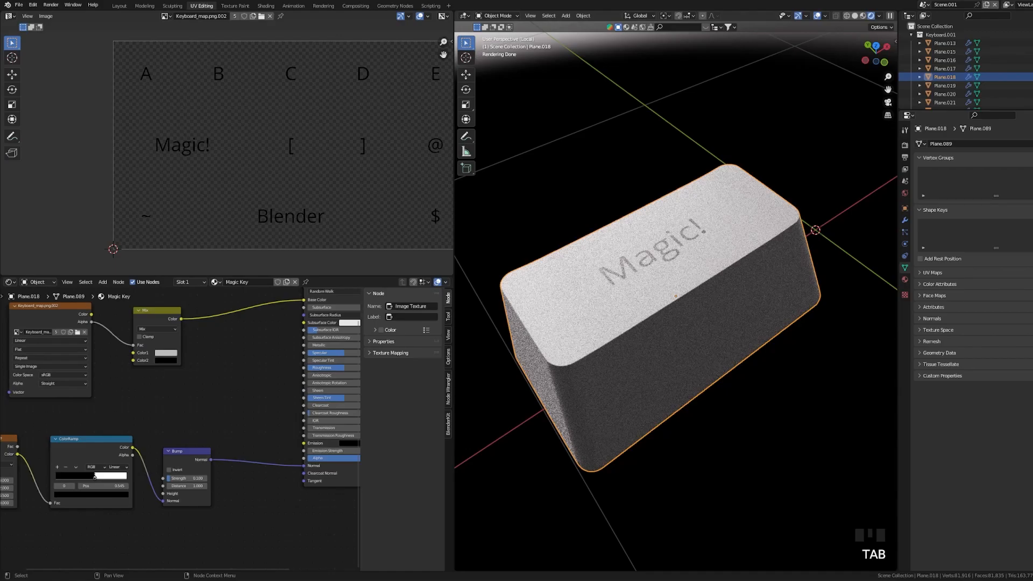
pyautogui.moveTo(181, 428); pyautogui.dragTo(229, 437, button='middle')
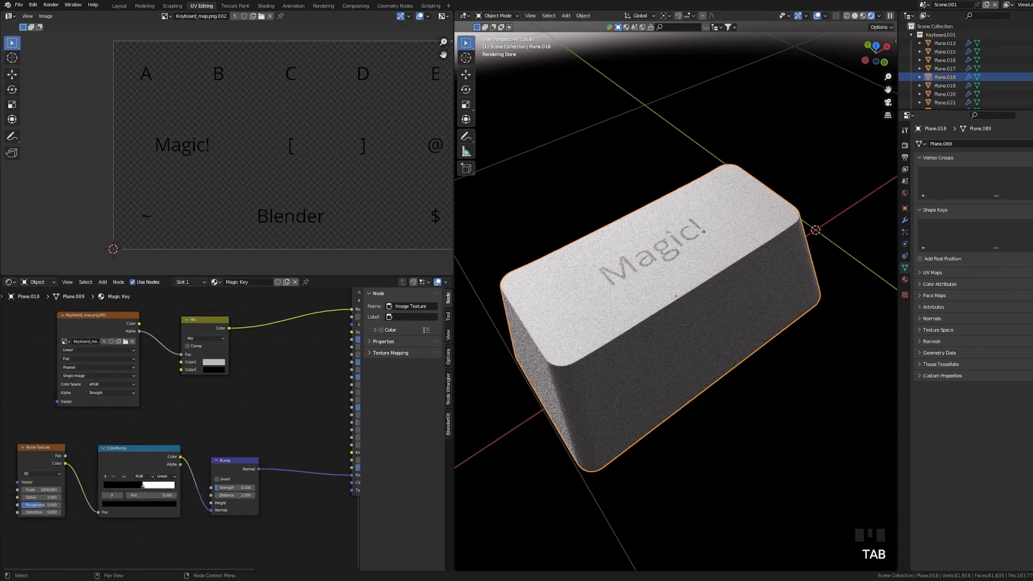
pyautogui.click(214, 362)
pyautogui.click(245, 277)
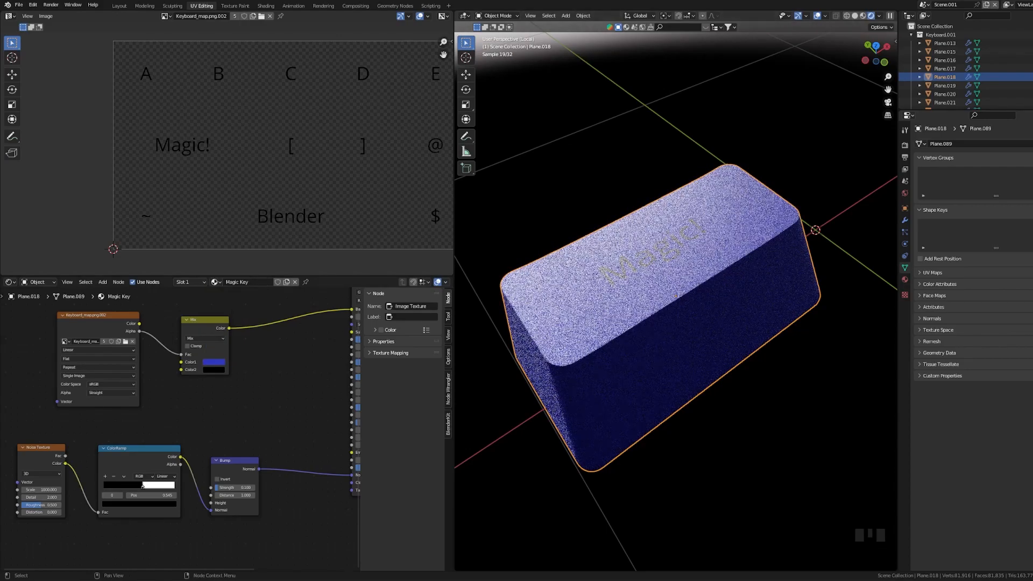
pyautogui.click(213, 370)
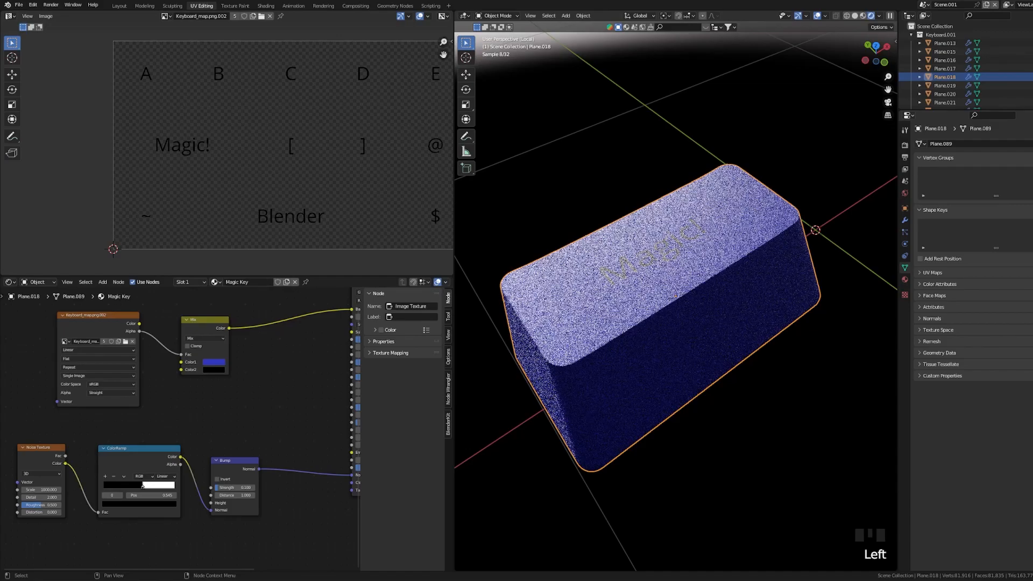
pyautogui.click(213, 370)
pyautogui.moveTo(261, 317); pyautogui.dragTo(262, 271)
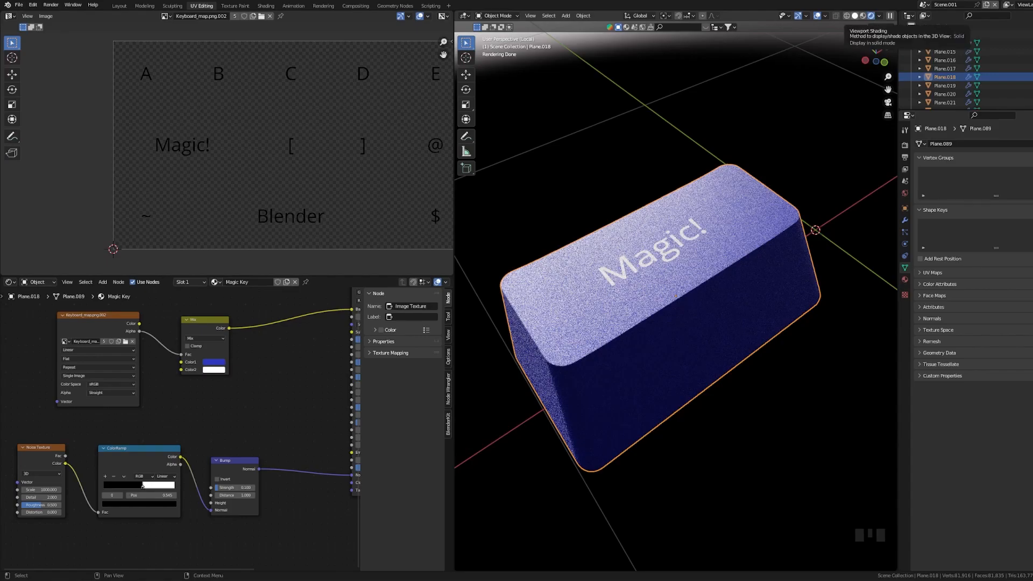
# Leave local view, link the A keycap's material to the long spacebar keycap and make it a single-user copy
pyautogui.press('/')
pyautogui.press('/')
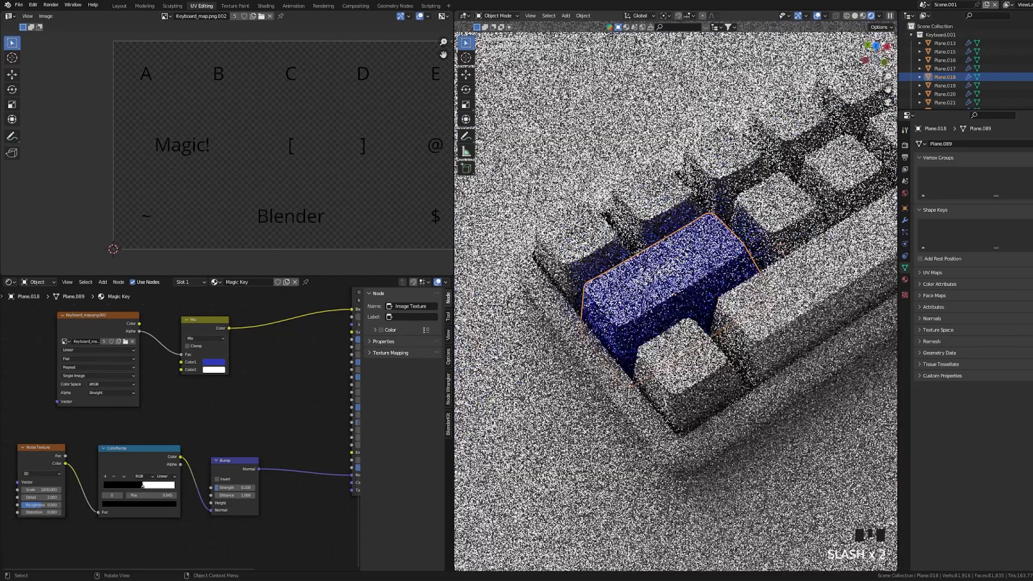
pyautogui.scroll(-3, 675, 296)
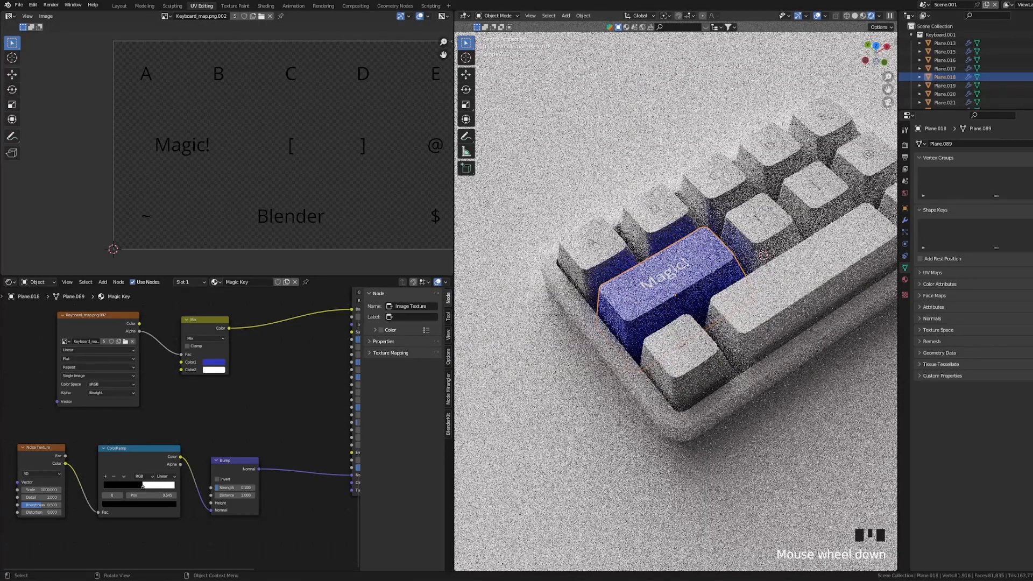
pyautogui.click(796, 280)
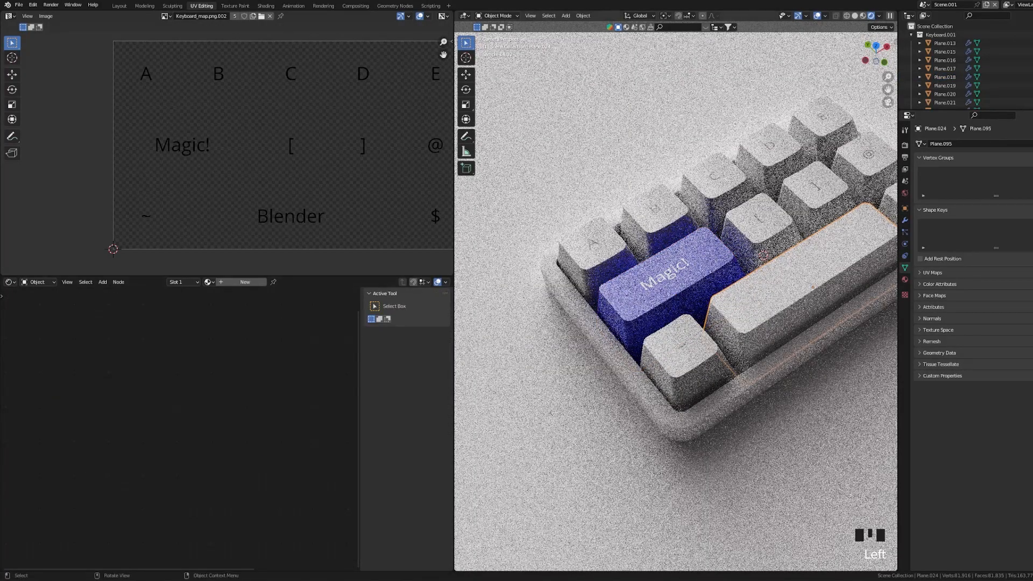
pyautogui.keyDown('shift'); pyautogui.click(592, 248); pyautogui.keyUp('shift')
pyautogui.hotkey('ctrl', 'l')
pyautogui.click(565, 230)
pyautogui.click(675, 269)
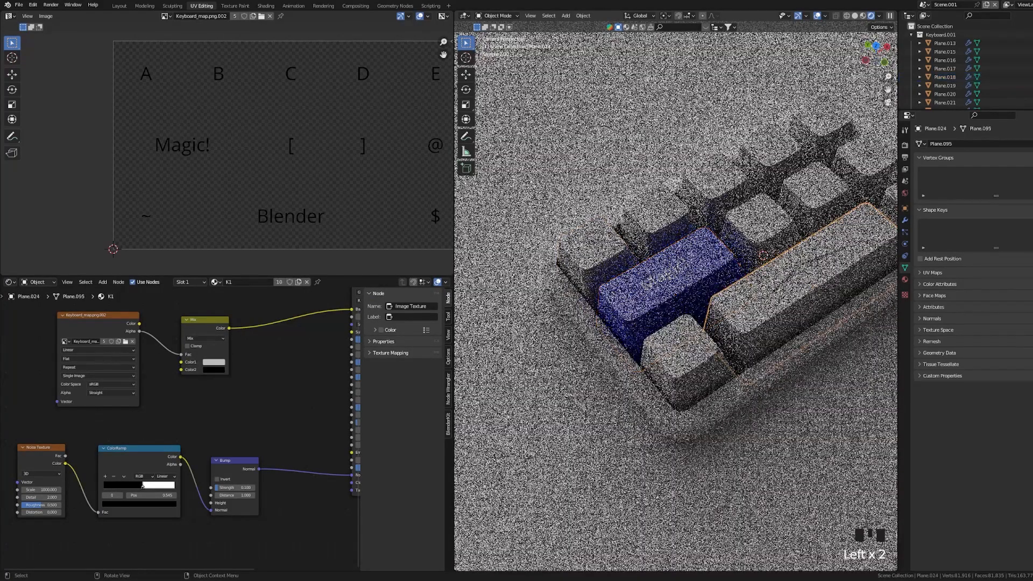
pyautogui.click(774, 285)
pyautogui.click(279, 282)
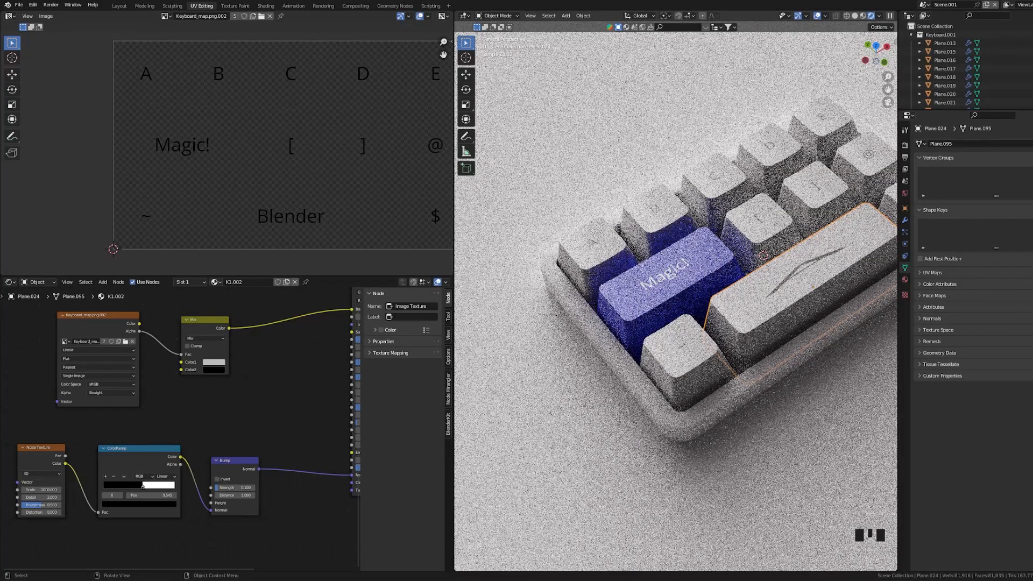
# Isolate the spacebar keycap in Edit Mode and unwrap the twelve strip faces across its top surface
pyautogui.press('/')
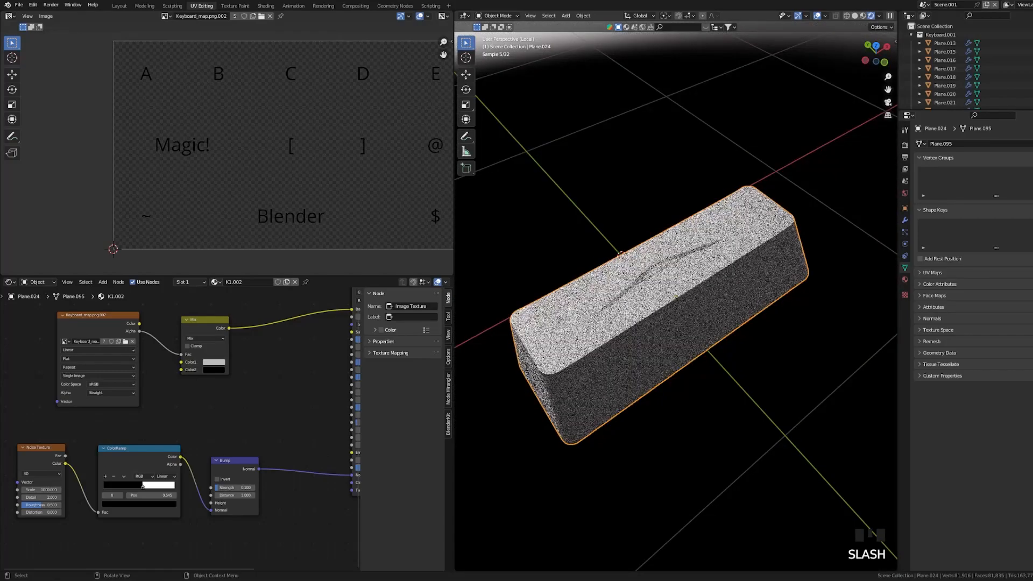
pyautogui.press('Tab')
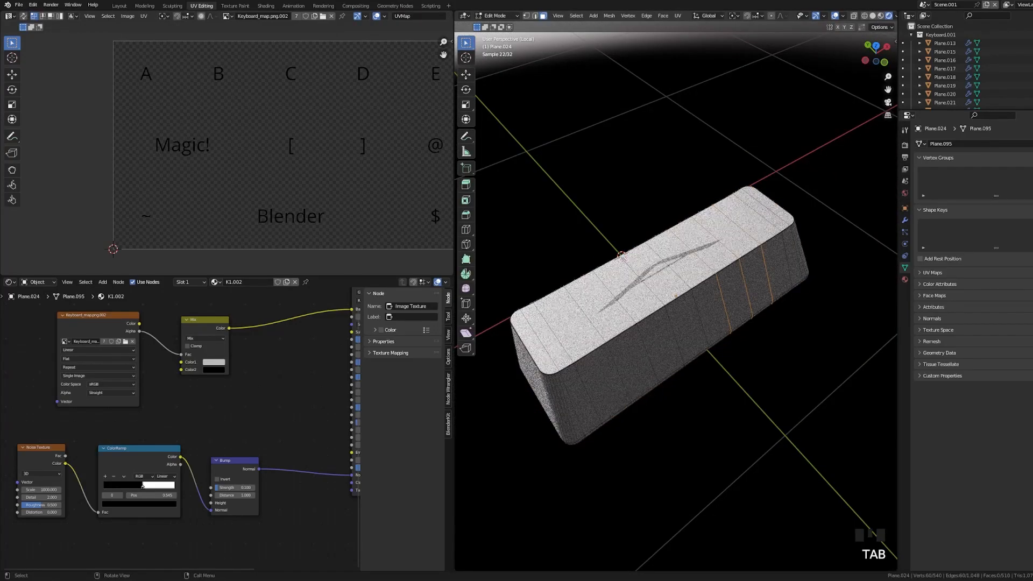
pyautogui.click(532, 344)
pyautogui.hotkey('shift', 'Left')
pyautogui.hotkey('shift', 'Left')
pyautogui.hotkey('shift', 'Left')
pyautogui.hotkey('shift', 'Left')
pyautogui.hotkey('shift', 'Left')
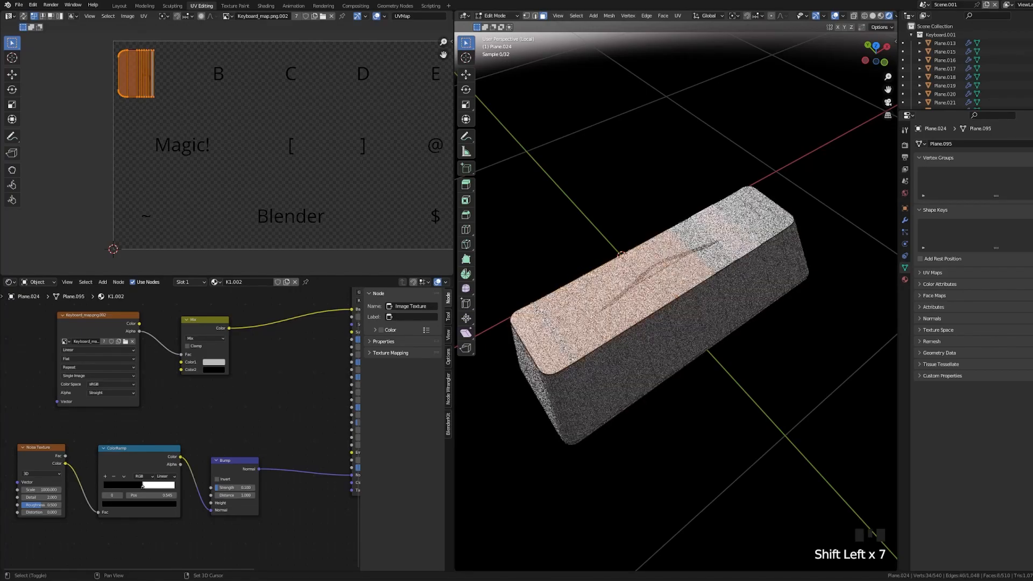
pyautogui.hotkey('shift', 'Left')
pyautogui.hotkey('shift', 'Left')
pyautogui.hotkey('shift', 'Left')
pyautogui.hotkey('shift', 'Left')
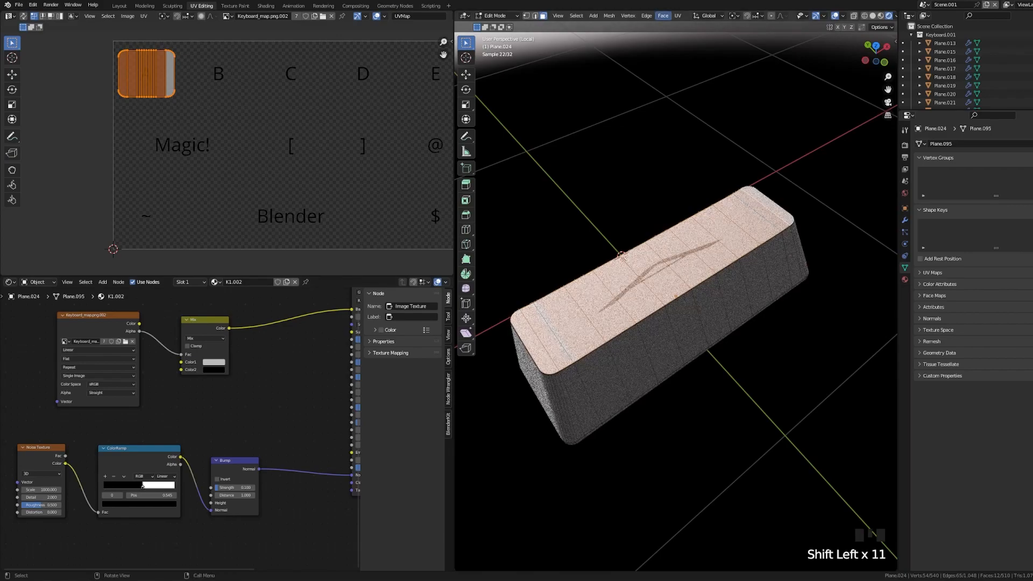
pyautogui.click(678, 16)
pyautogui.click(695, 25)
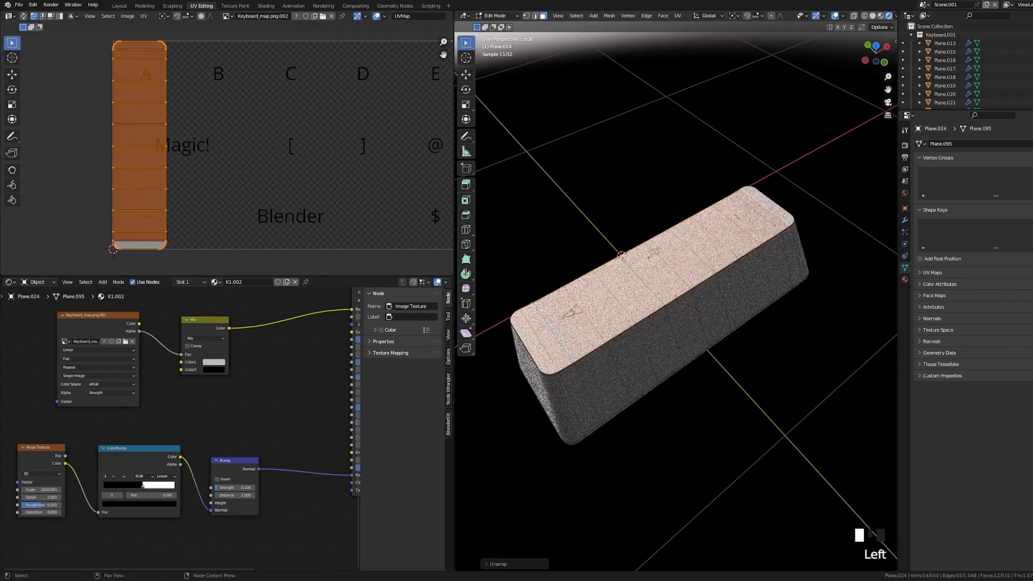
# Fit the spacebar's UV island over the Blender text by scaling it down, rotating it -90 degrees and moving it there
pyautogui.press('a')
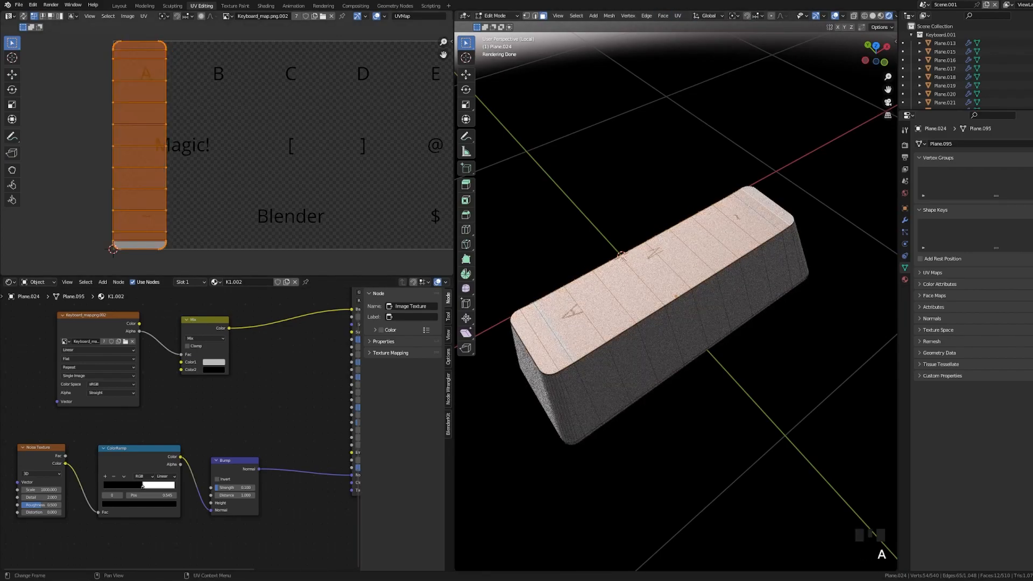
pyautogui.press('s')
pyautogui.press('s')
pyautogui.press('s')
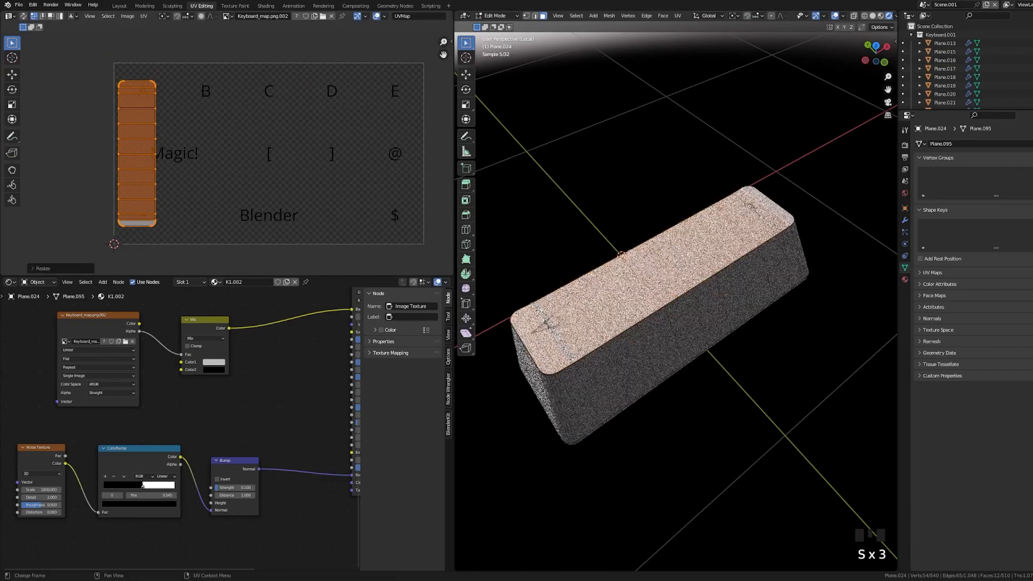
pyautogui.press('r')
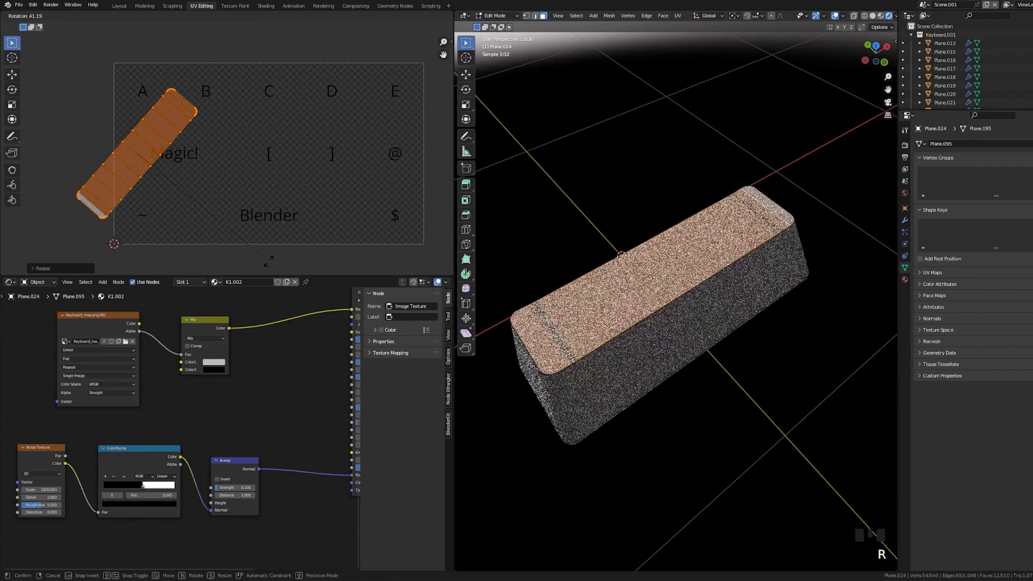
pyautogui.write('90')
pyautogui.press('Return')
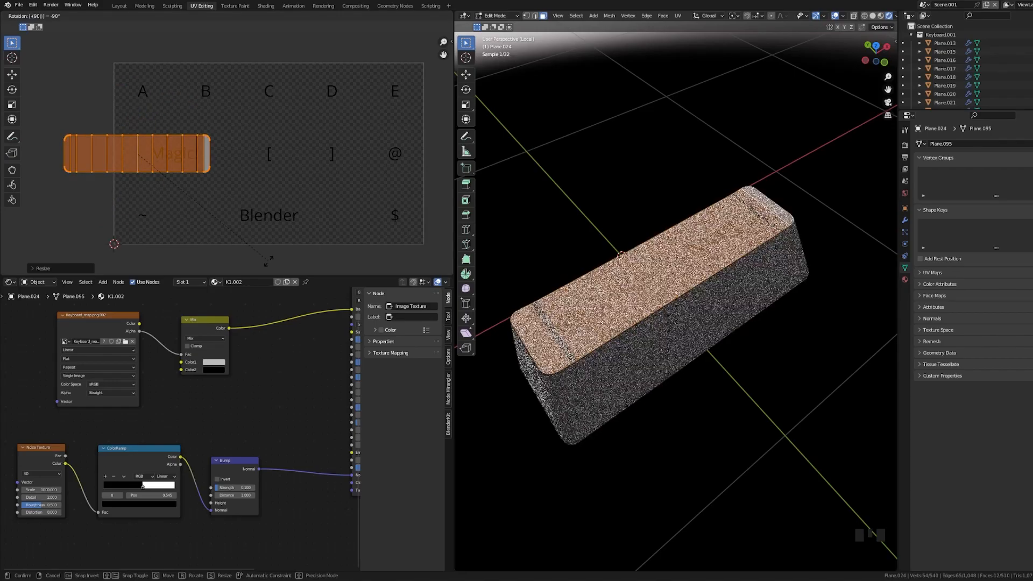
pyautogui.press('g')
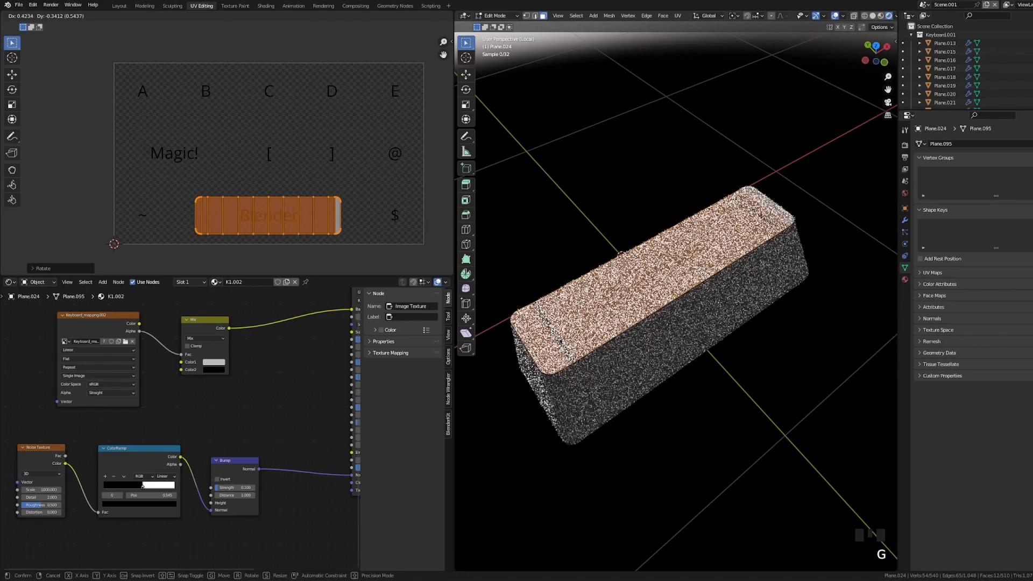
pyautogui.press('Tab')
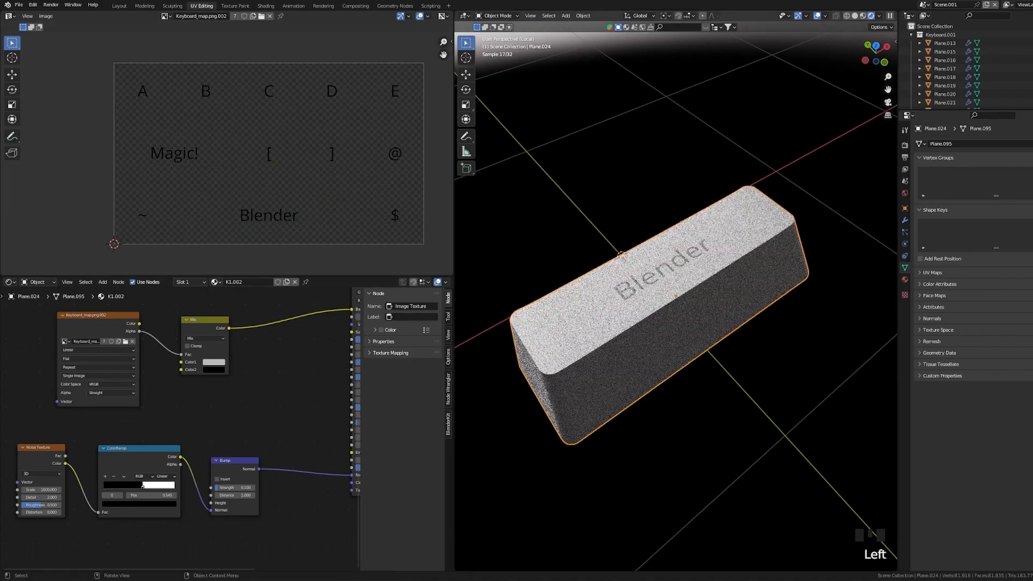
# Set the first Mix color of the spacebar's material to a golden orange
pyautogui.click(214, 362)
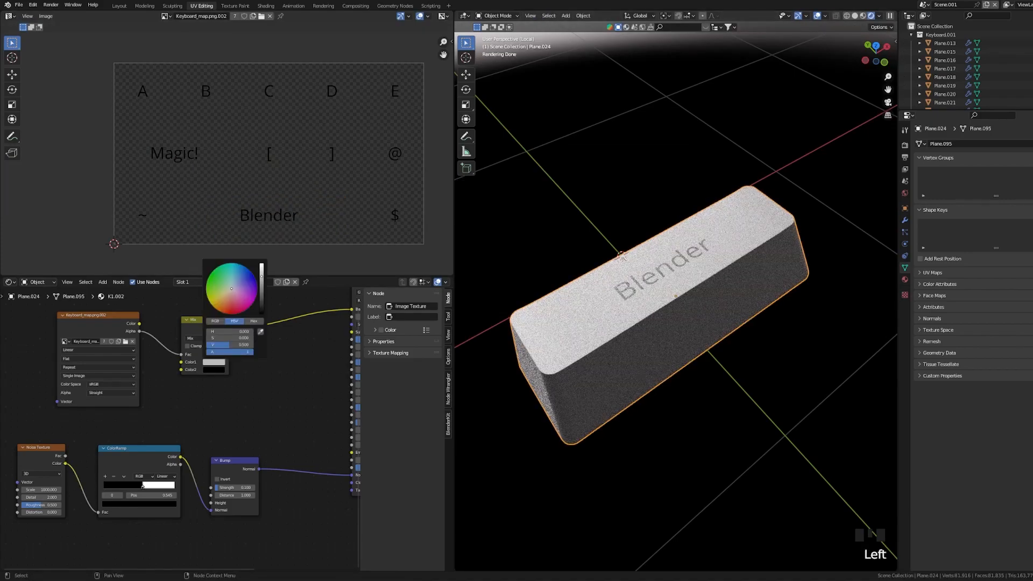
pyautogui.click(220, 302)
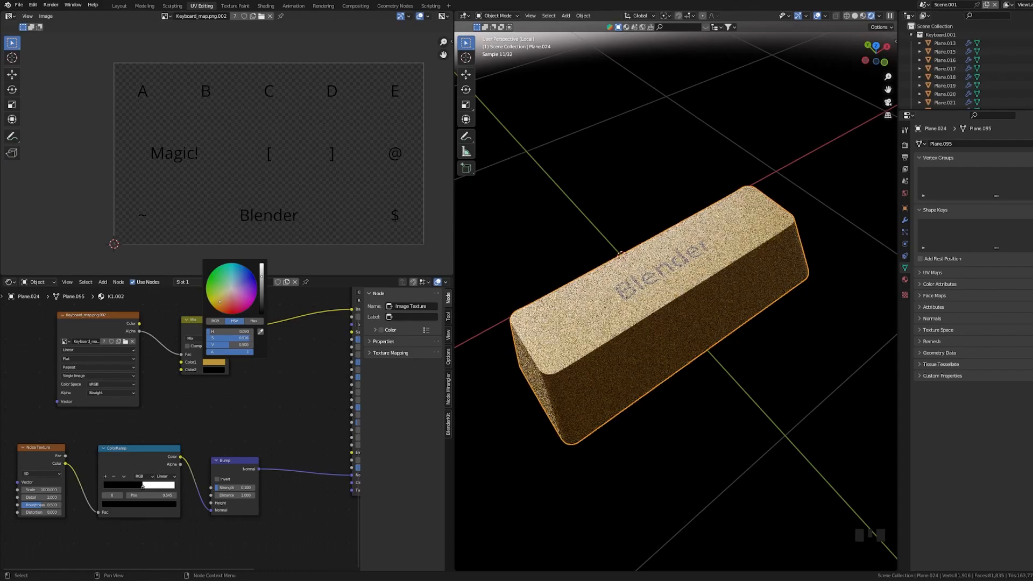
pyautogui.click(205, 320)
pyautogui.click(213, 370)
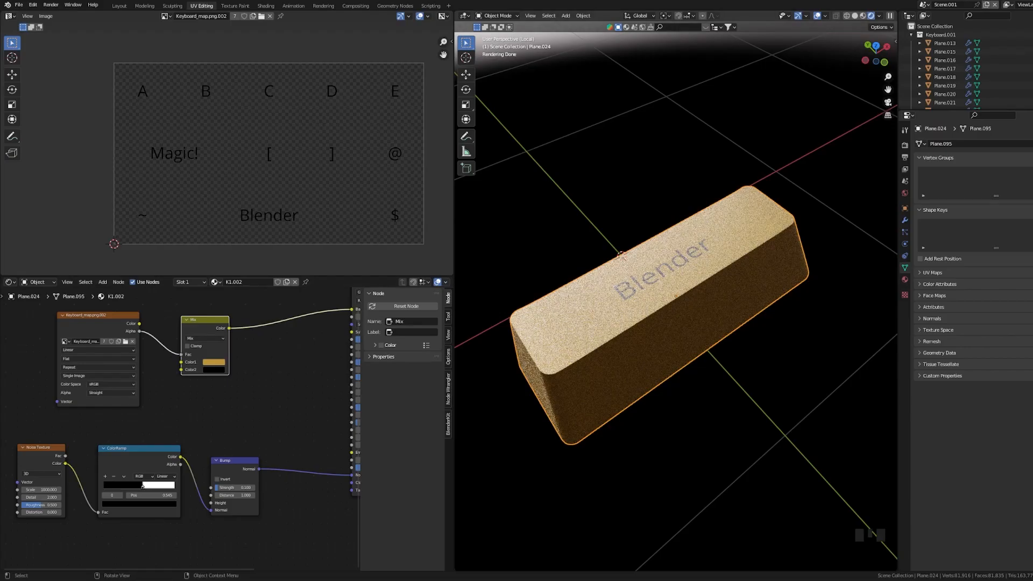
# Show the whole keyboard through the camera and save the file
pyautogui.press('KP_Divide')
pyautogui.press('KP_0')
pyautogui.scroll(-2, 619, 255)
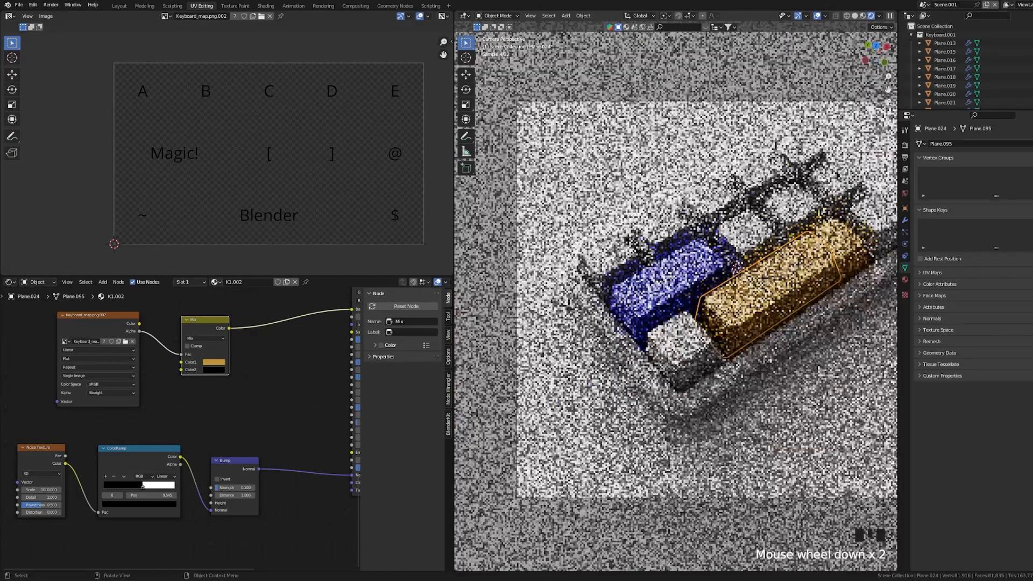
pyautogui.hotkey('ctrl', 's')
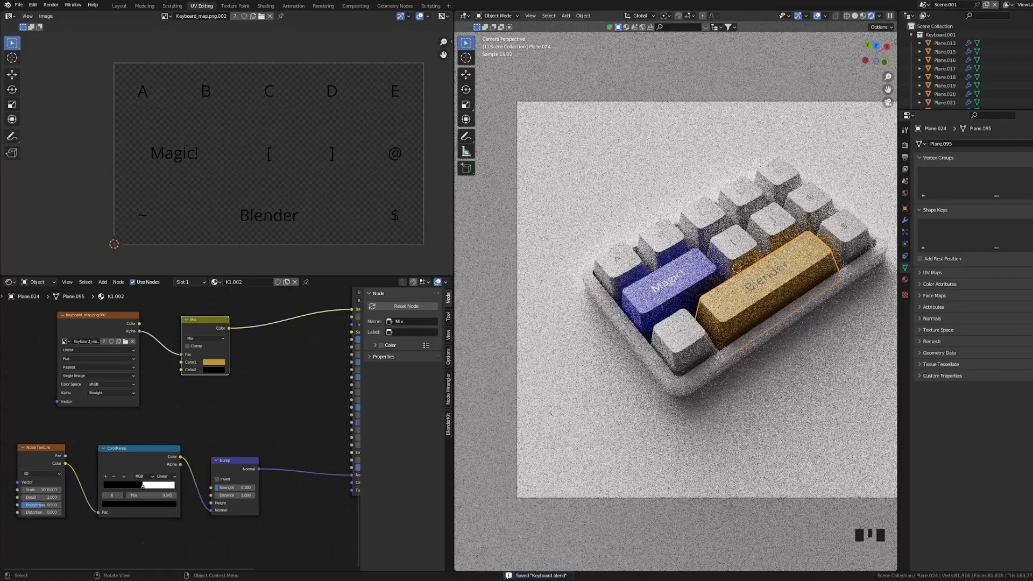
# Link the A keycap's material to the keyboard case and make it a single-user copy
pyautogui.click(701, 383)
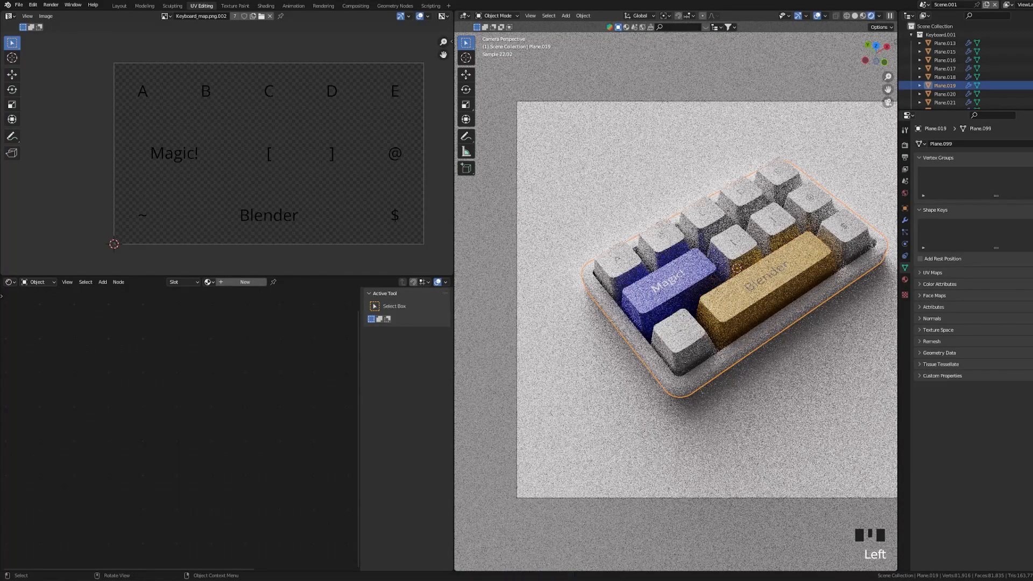
pyautogui.keyDown('shift'); pyautogui.click(615, 275); pyautogui.keyUp('shift')
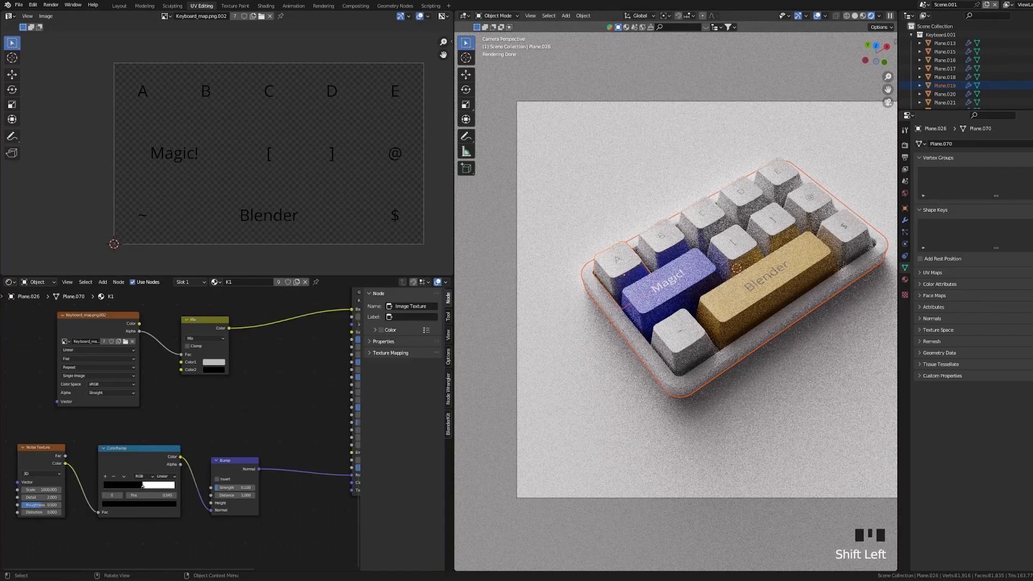
pyautogui.hotkey('ctrl', 'l')
pyautogui.click(615, 275)
pyautogui.click(583, 337)
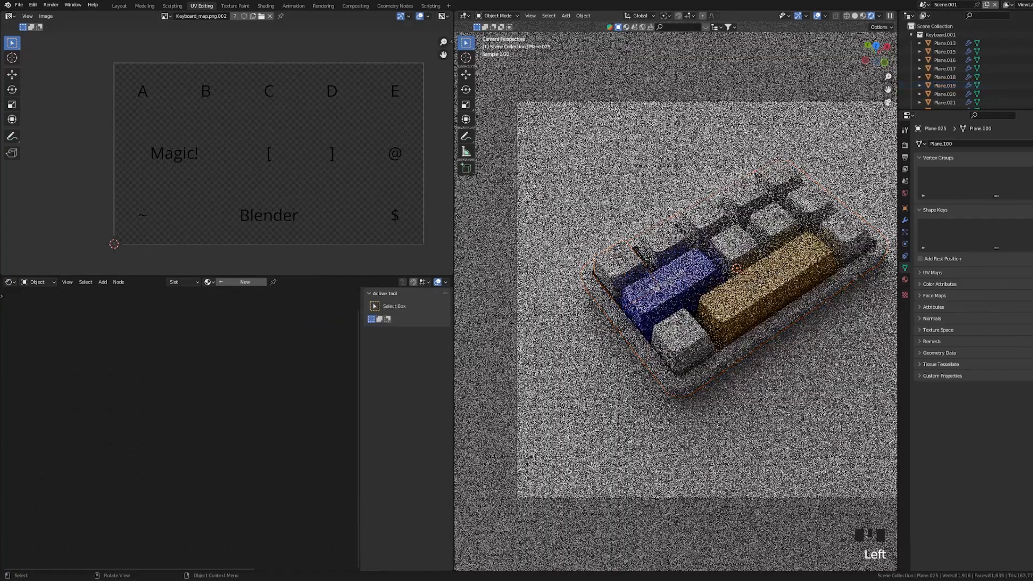
pyautogui.click(622, 321)
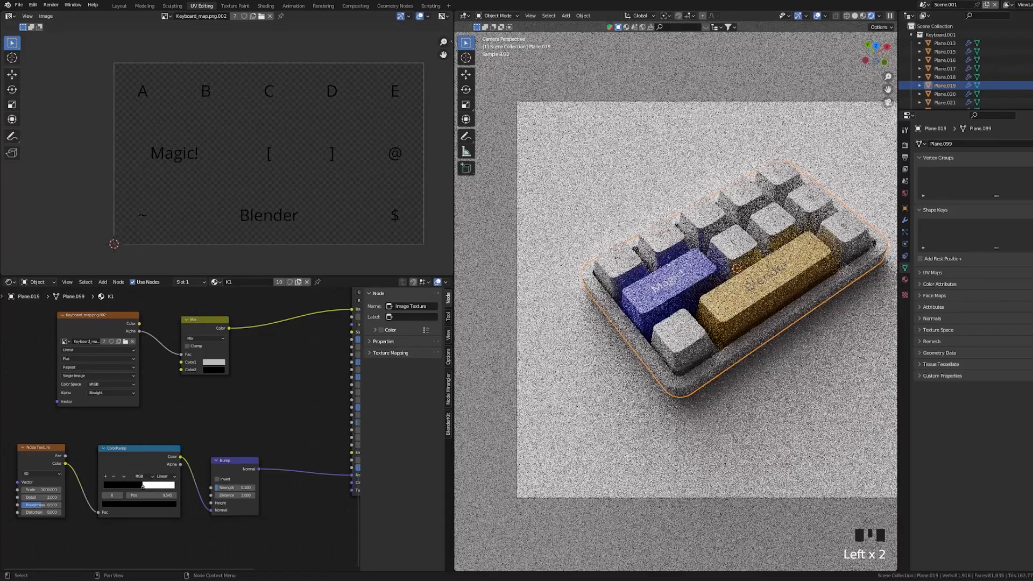
pyautogui.click(280, 282)
# Delete the keyboard map image texture and Mix nodes from the case's material
pyautogui.moveTo(270, 311); pyautogui.dragTo(34, 368)
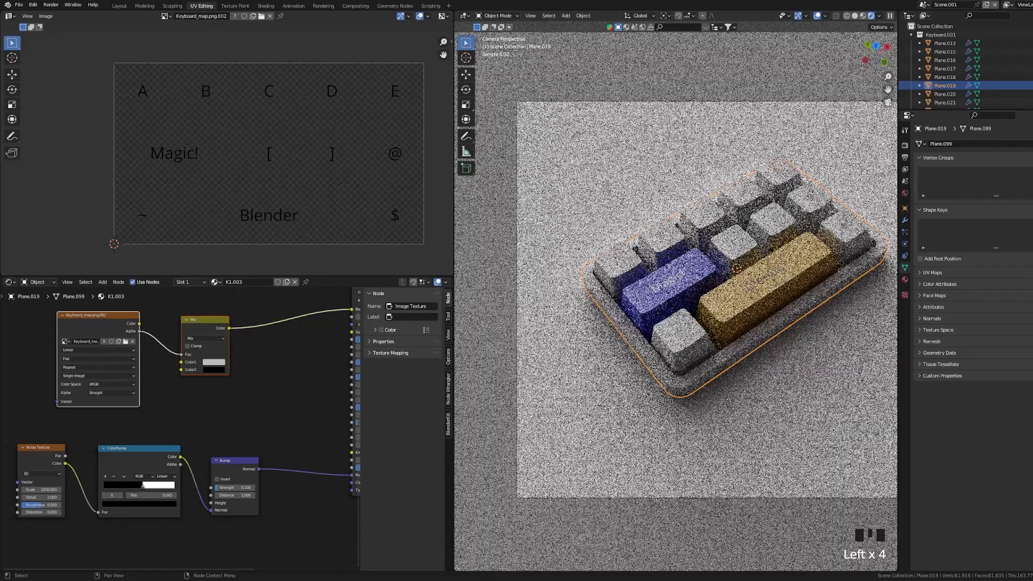
pyautogui.press('Delete')
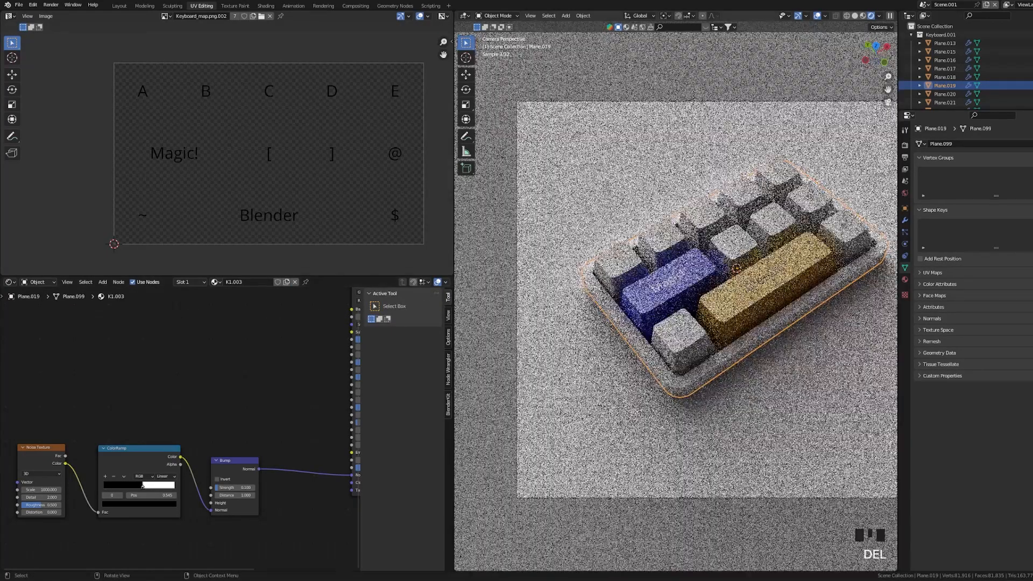
pyautogui.keyDown('shift'); pyautogui.moveTo(226, 388); pyautogui.dragTo(172, 421, button='middle'); pyautogui.keyUp('shift')
pyautogui.press('n')
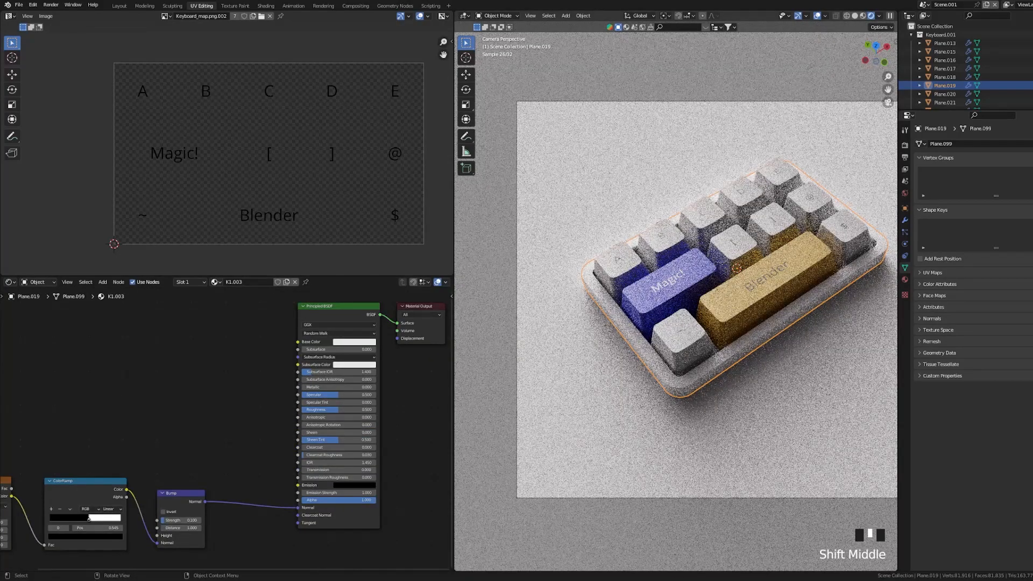
# Assign the existing Cement Cracks material to the ground plane under the keyboard
pyautogui.click(603, 387)
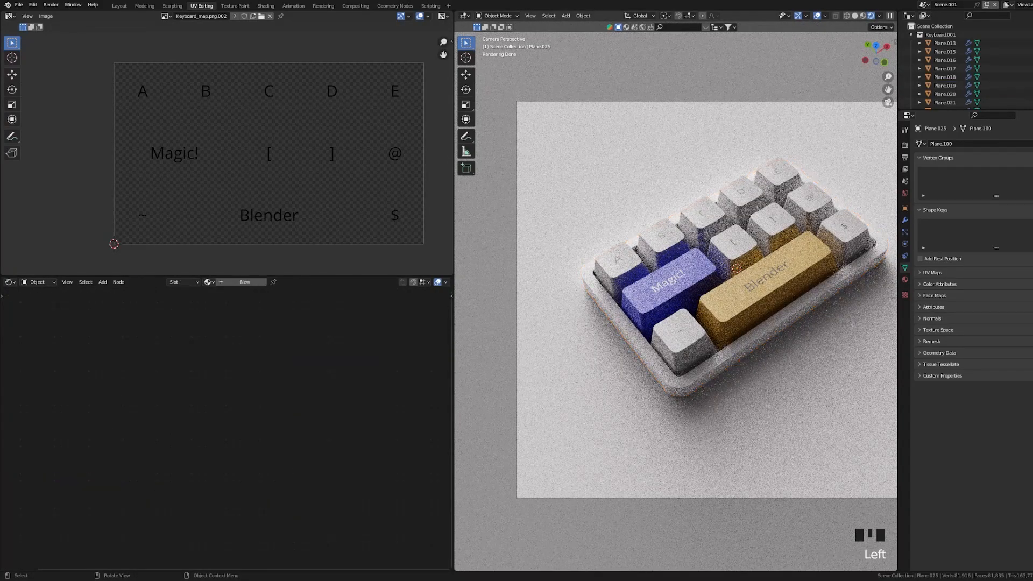
pyautogui.click(207, 282)
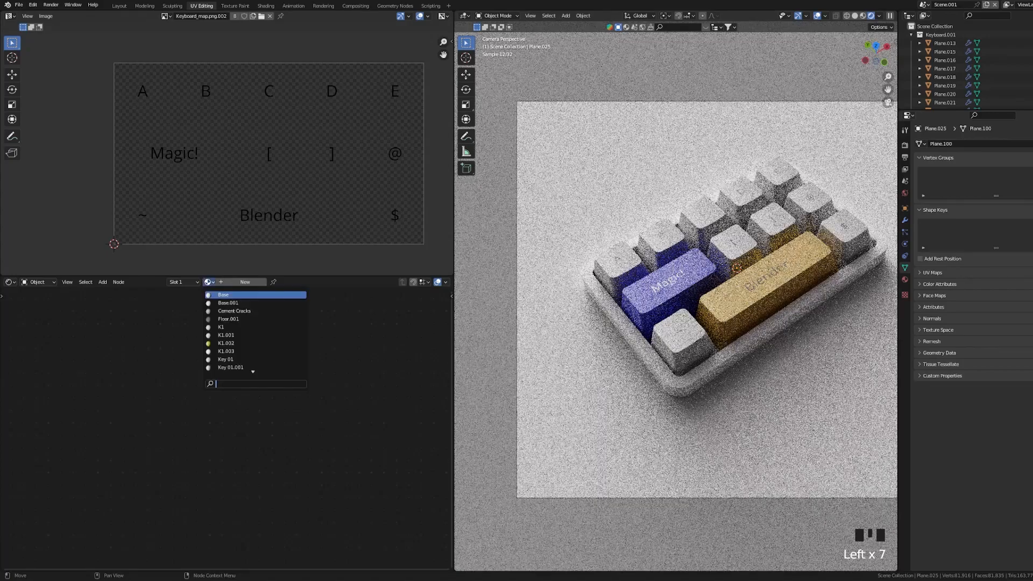
pyautogui.click(234, 311)
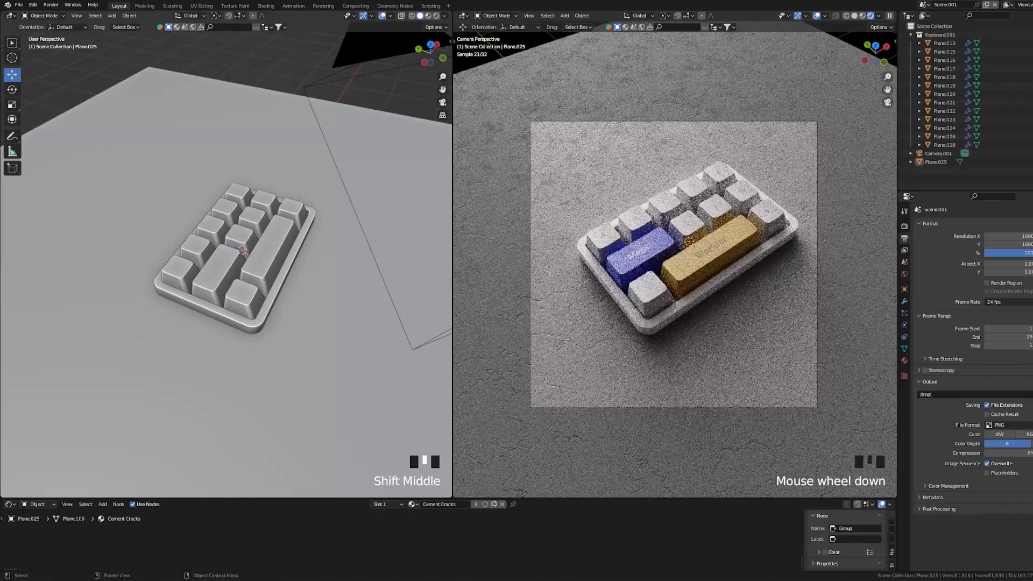
# Add a spot light to the scene and raise it vertically, high above the keyboard
pyautogui.moveTo(226, 269); pyautogui.dragTo(253, 264, button='middle')
pyautogui.hotkey('shift', 'a')
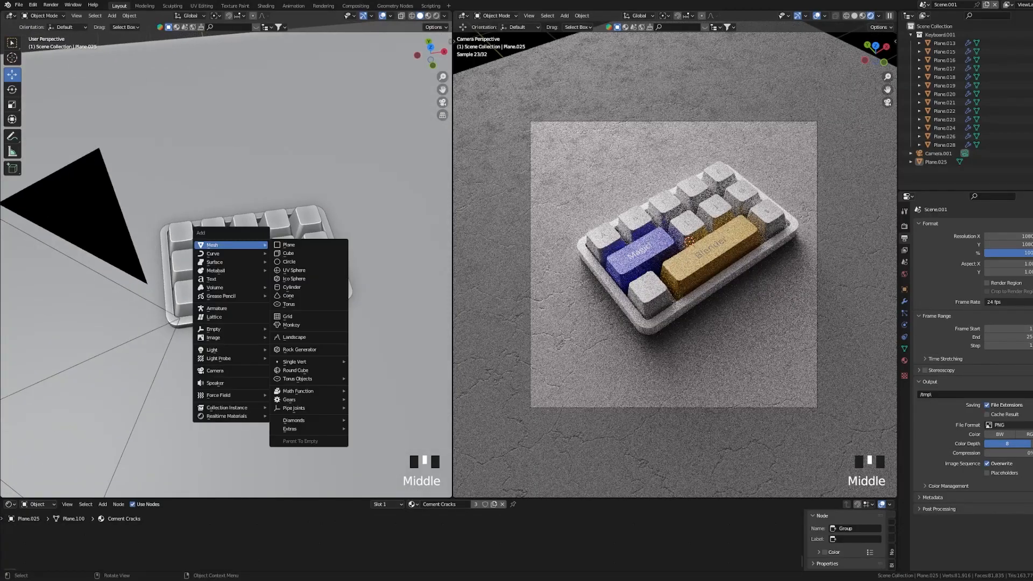
pyautogui.moveTo(232, 350)
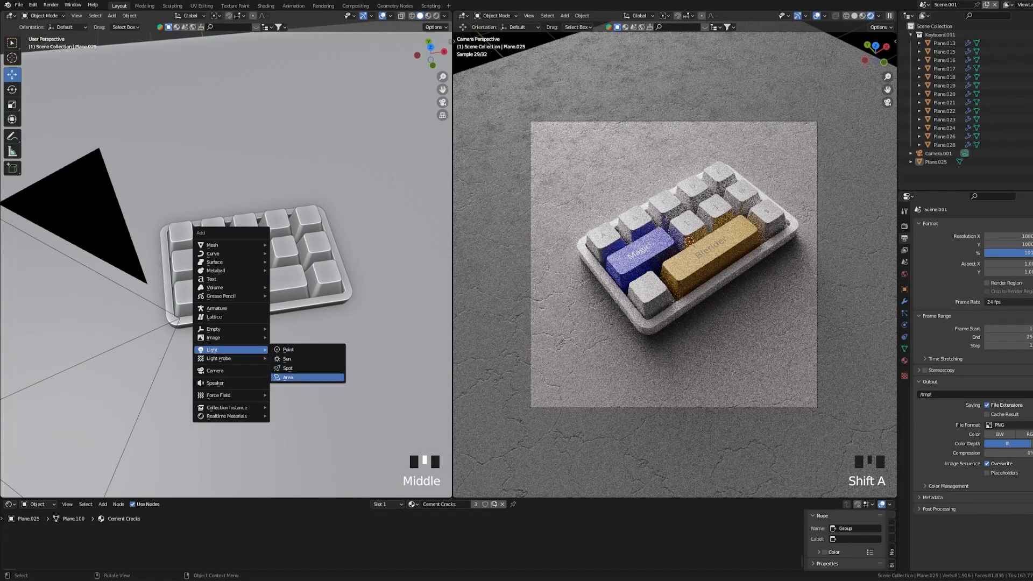
pyautogui.click(288, 368)
pyautogui.scroll(-3, 288, 368)
pyautogui.keyDown('shift'); pyautogui.moveTo(242, 261); pyautogui.dragTo(242, 237, button='middle'); pyautogui.keyUp('shift')
pyautogui.scroll(-2, 215, 264)
pyautogui.press('g')
pyautogui.press('z')
pyautogui.click(263, 163)
# Scale the spot light down to less than half its size
pyautogui.press('s')
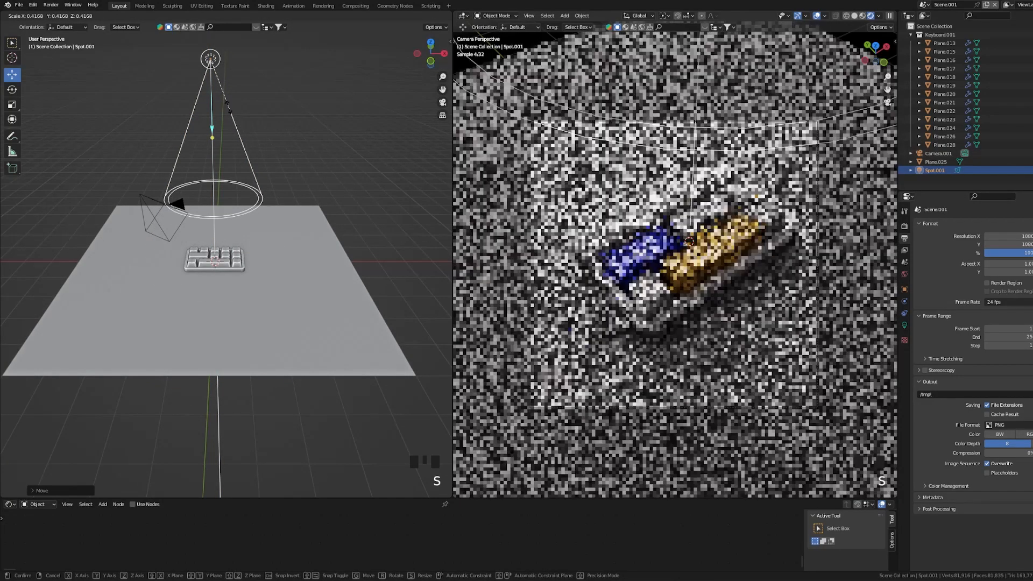
pyautogui.click(230, 109)
pyautogui.press('s')
pyautogui.click(226, 105)
# Set the spot light's power to 600 W
pyautogui.moveTo(226, 216); pyautogui.dragTo(242, 183, button='middle')
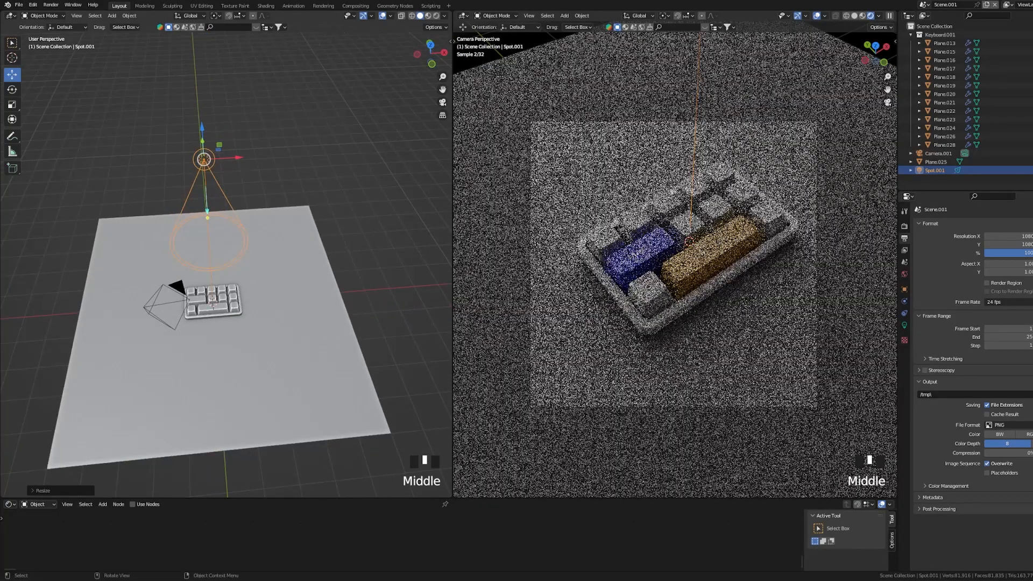
pyautogui.click(904, 325)
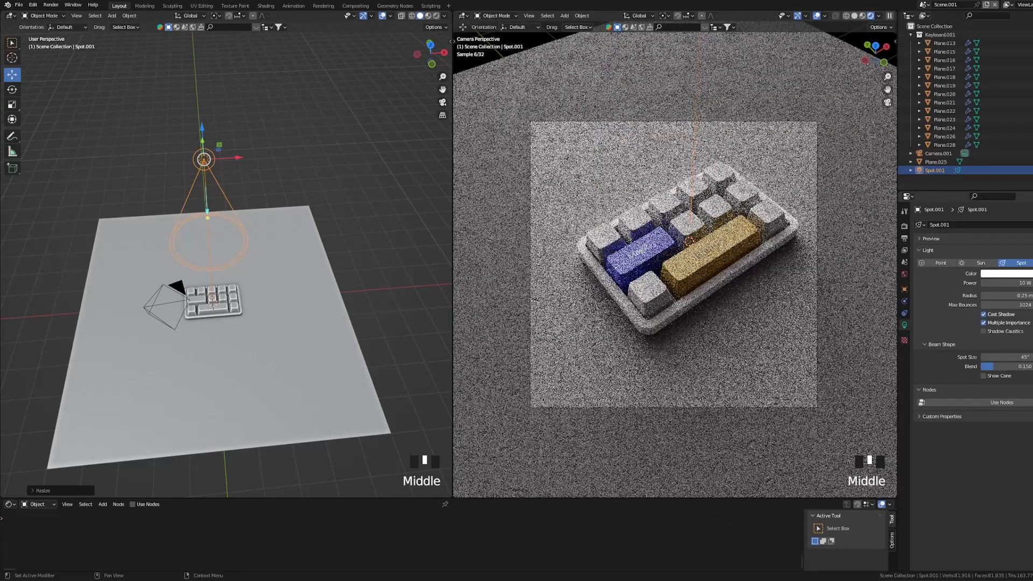
pyautogui.click(1009, 283)
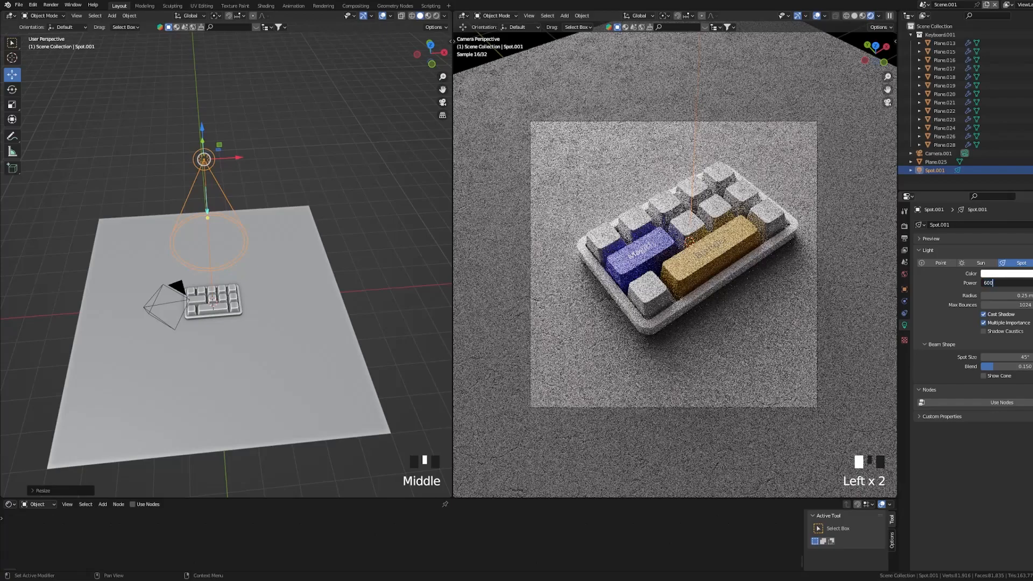
pyautogui.write('600')
pyautogui.press('Return')
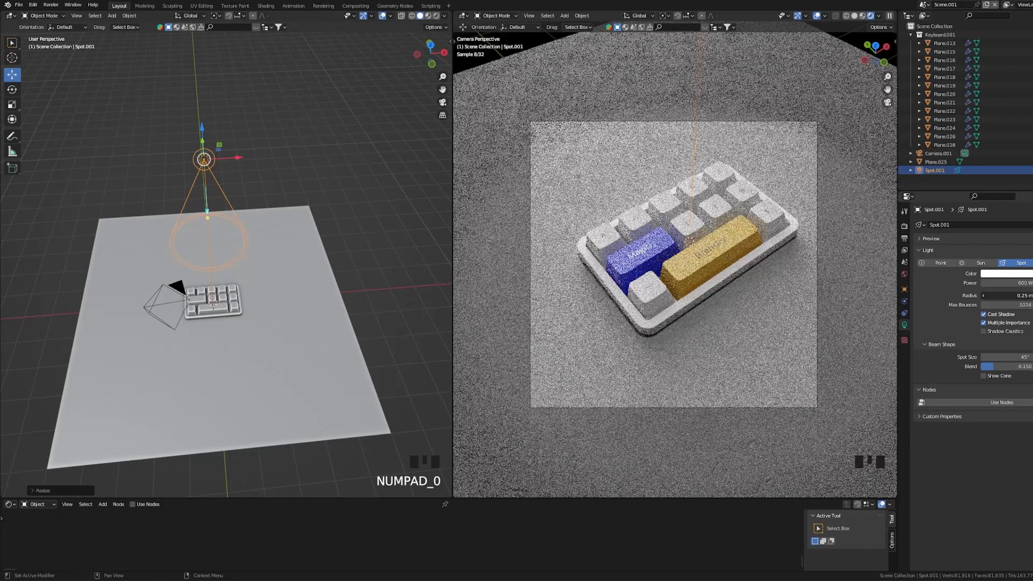
# Undo the change to the spot light's radius and narrow its spot size to 25.4°
pyautogui.click(1001, 295)
pyautogui.hotkey('ctrl', 'z')
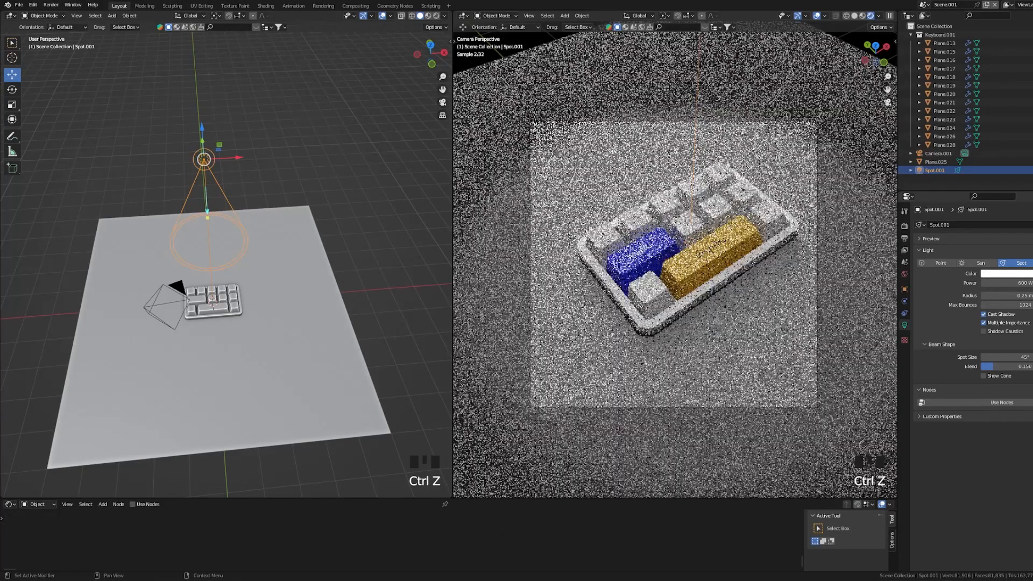
pyautogui.moveTo(1017, 357); pyautogui.dragTo(990, 357)
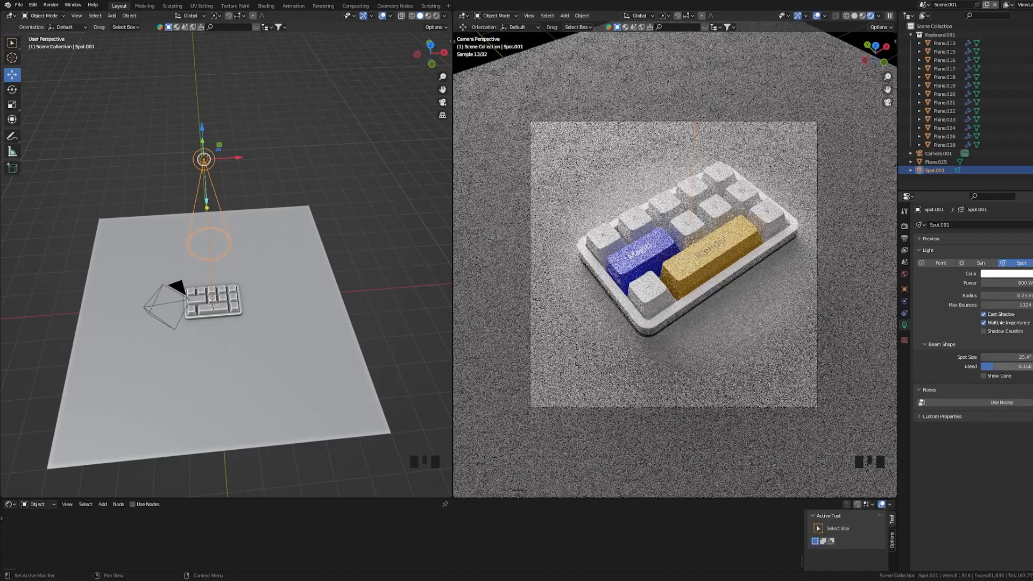
# In top view, move the spot light along X away from the keyboard, then shift it toward the ground plane's back edge
pyautogui.keyDown('shift'); pyautogui.moveTo(226, 258); pyautogui.dragTo(196, 286, button='middle'); pyautogui.keyUp('shift')
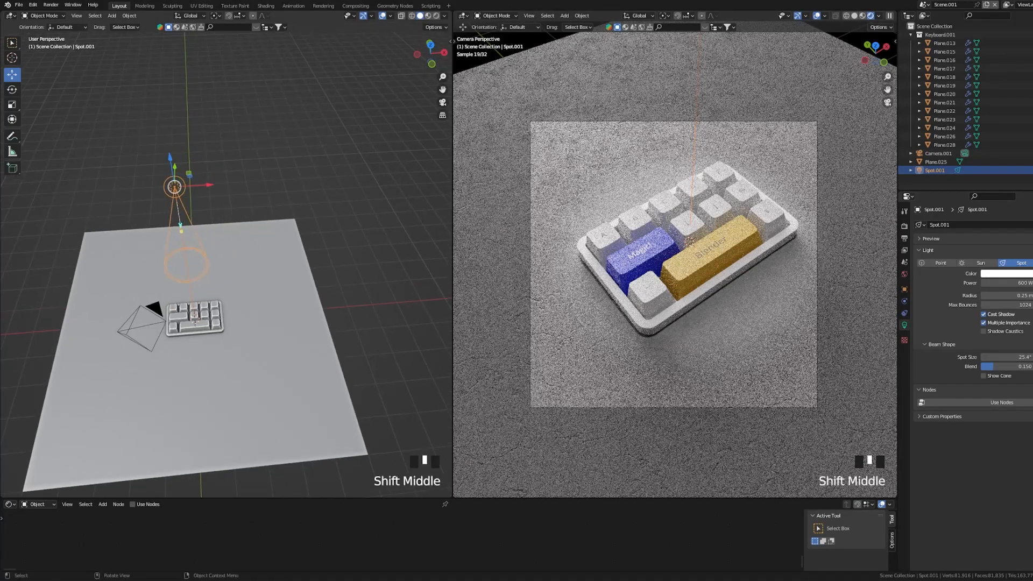
pyautogui.press('`')
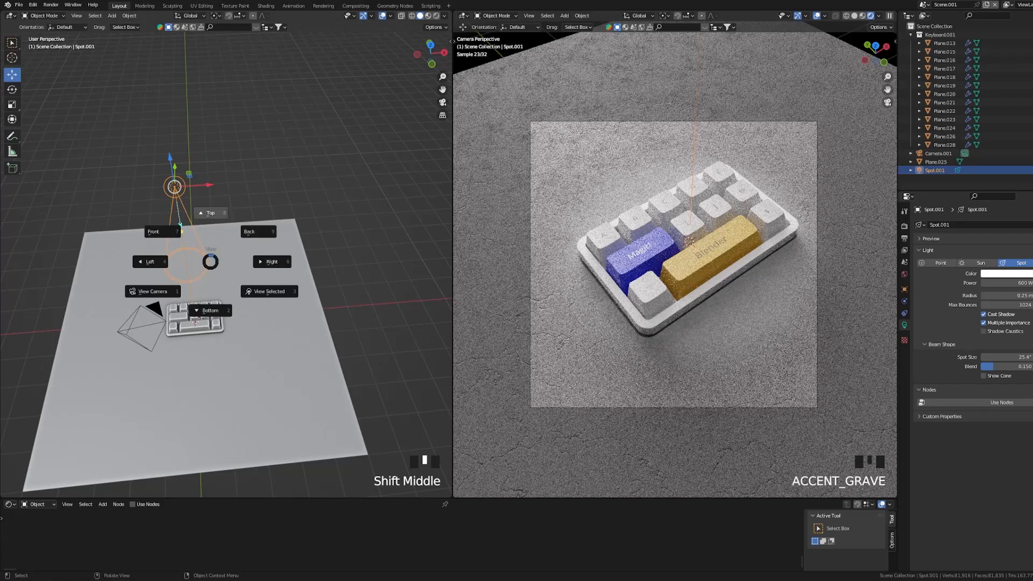
pyautogui.click(210, 212)
pyautogui.keyDown('shift'); pyautogui.moveTo(225, 295); pyautogui.dragTo(225, 247, button='middle'); pyautogui.keyUp('shift')
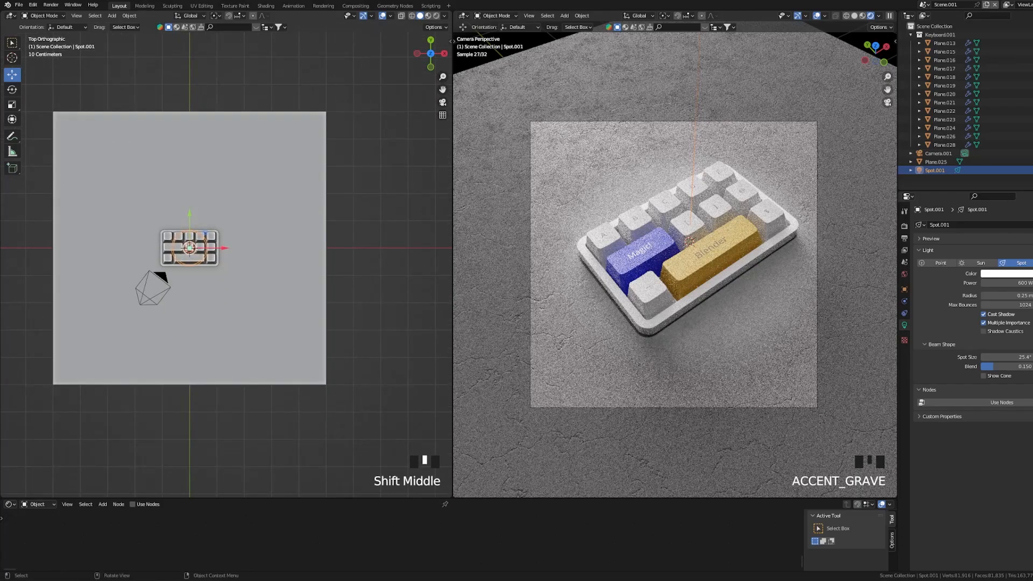
pyautogui.moveTo(225, 247); pyautogui.dragTo(297, 248)
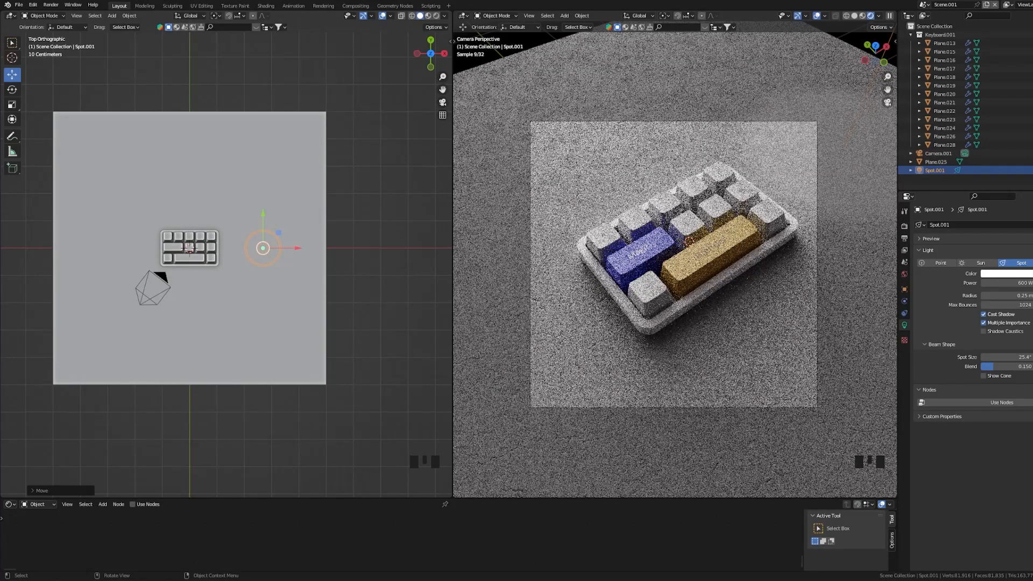
pyautogui.press('g')
pyautogui.click(296, 205)
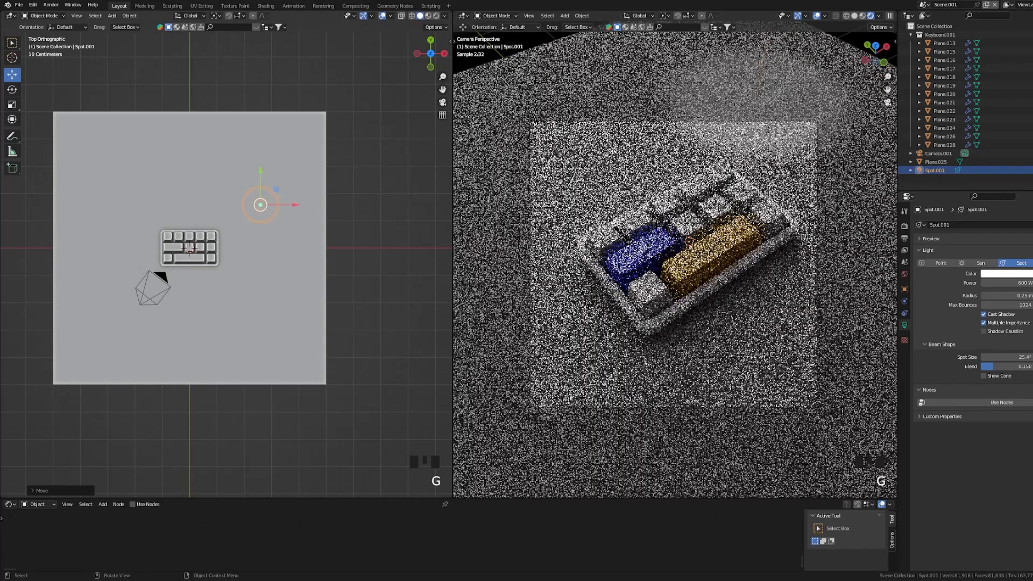
# Readjust the spot light's position beside the keyboard and lower it by about 1.6 m
pyautogui.moveTo(226, 269); pyautogui.dragTo(226, 226, button='middle')
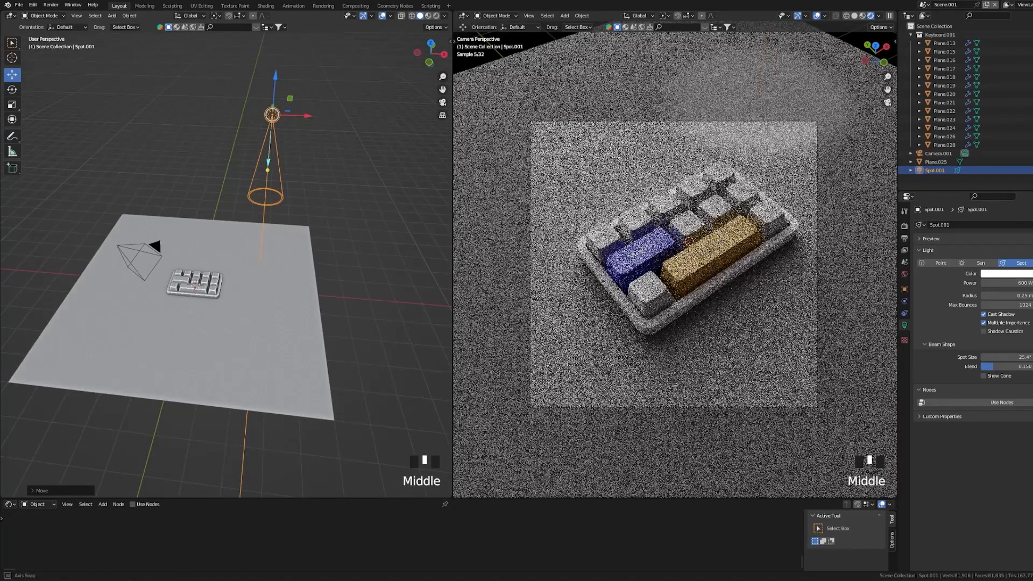
pyautogui.press('`')
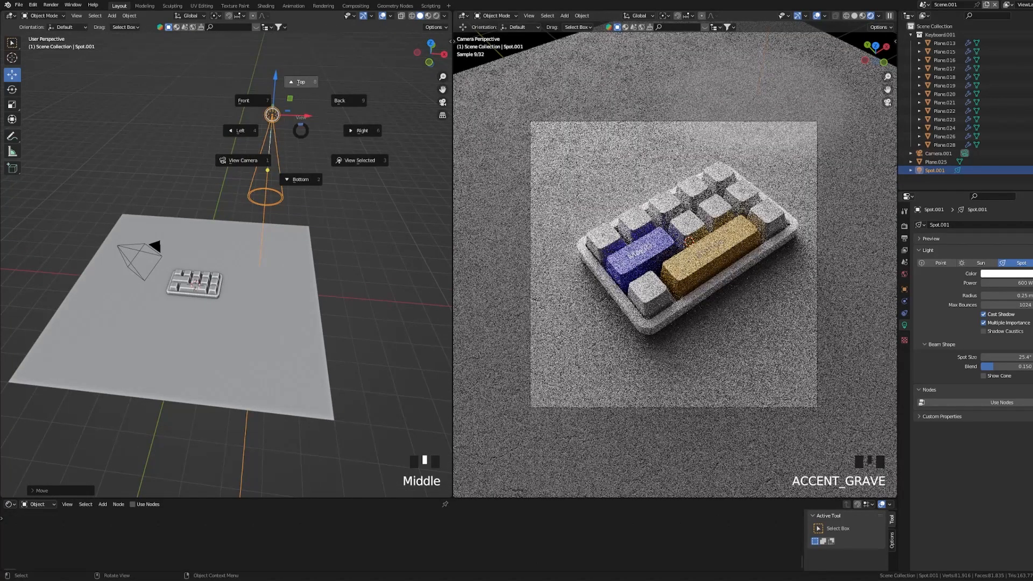
pyautogui.press('g')
pyautogui.click(278, 194)
pyautogui.moveTo(277, 193); pyautogui.dragTo(282, 131, button='middle')
pyautogui.moveTo(278, 109); pyautogui.dragTo(271, 157)
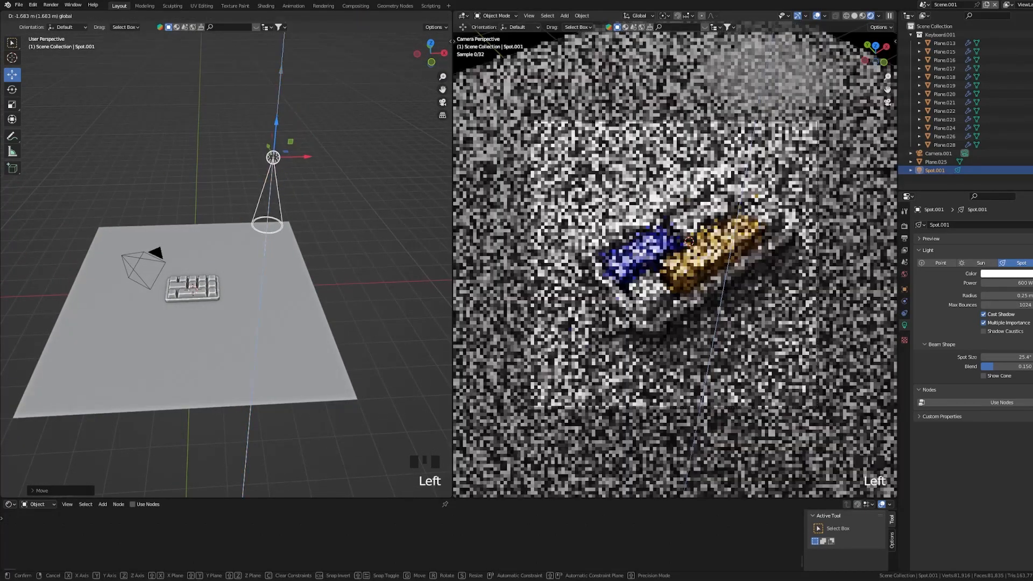
# Aim the spot light at the keyboard, then move it in top view about 1.4 m along X and 0.33 m along Y
pyautogui.moveTo(272, 157); pyautogui.dragTo(309, 167, button='middle')
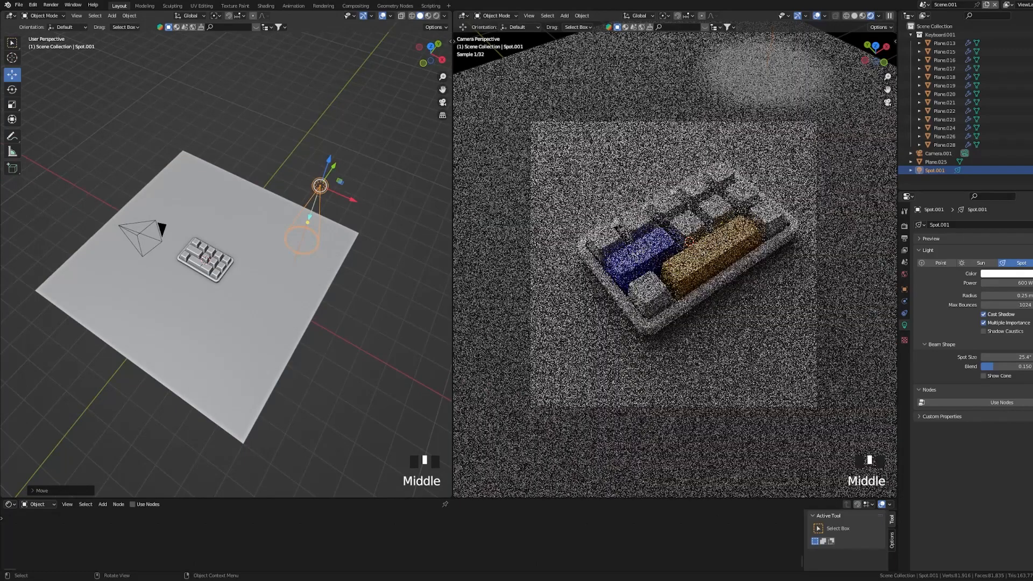
pyautogui.moveTo(309, 218); pyautogui.dragTo(197, 246)
pyautogui.press('`')
pyautogui.click(310, 173)
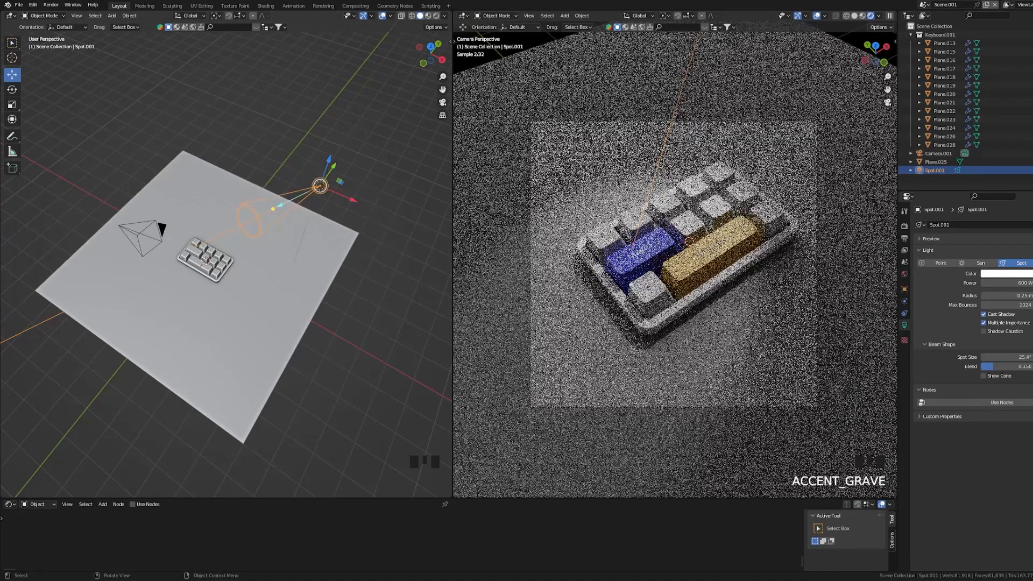
pyautogui.press('g')
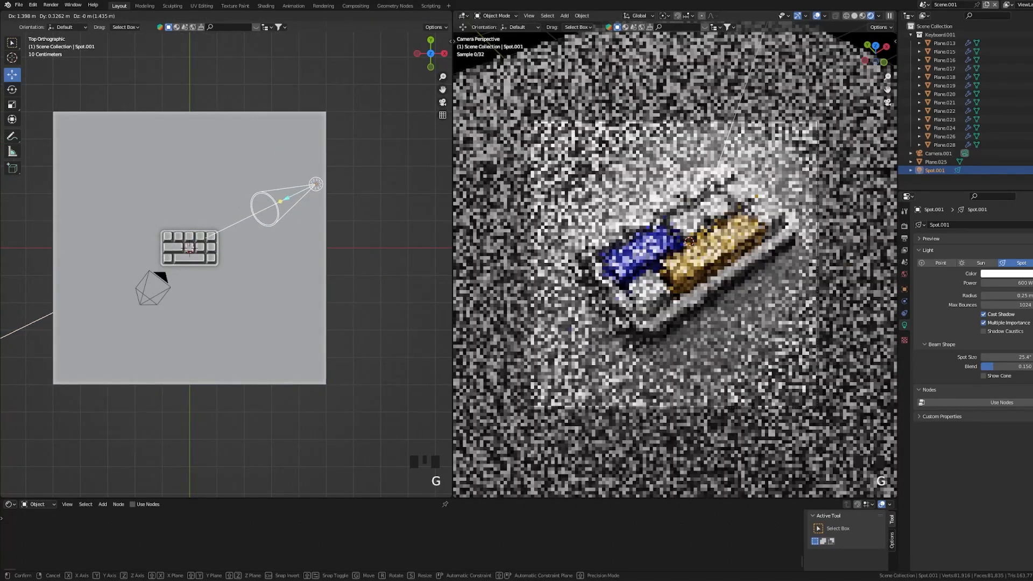
pyautogui.click(331, 169)
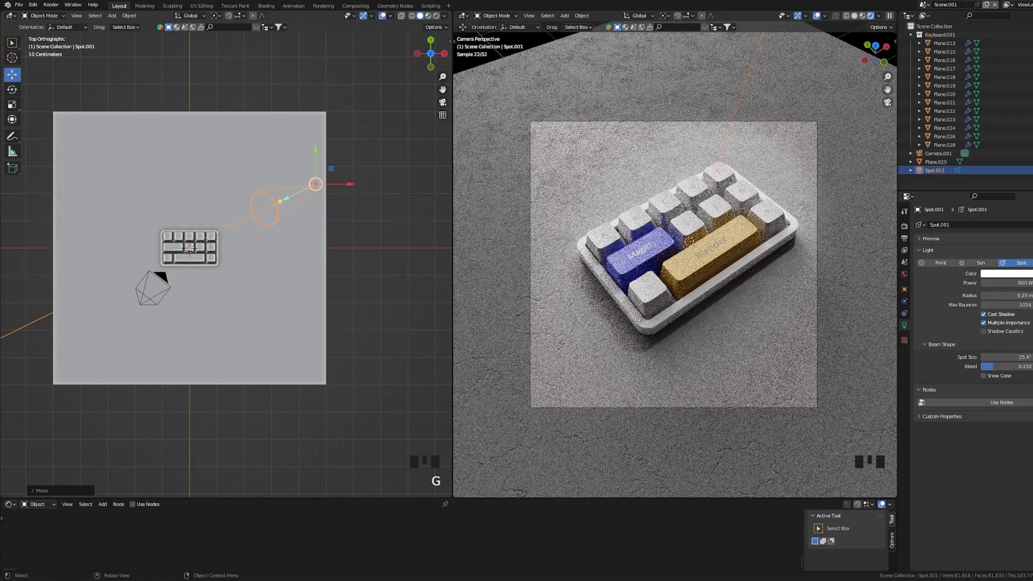
# Switch the enlarged shader editor to the world nodes and set the Background strength to 0.7
pyautogui.scroll(1, 226, 263)
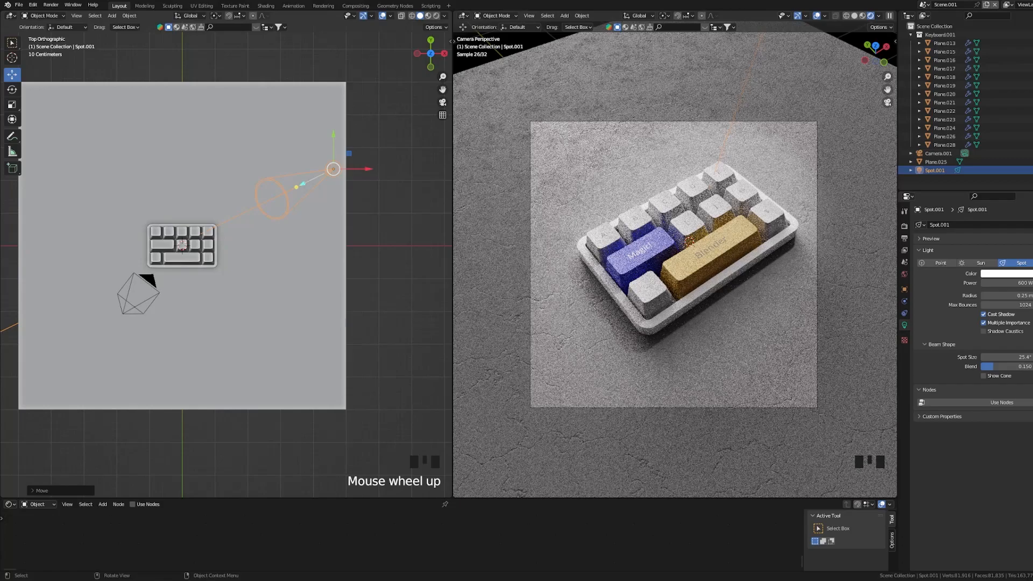
pyautogui.scroll(1, 225, 253)
pyautogui.moveTo(225, 252); pyautogui.dragTo(236, 237, button='middle')
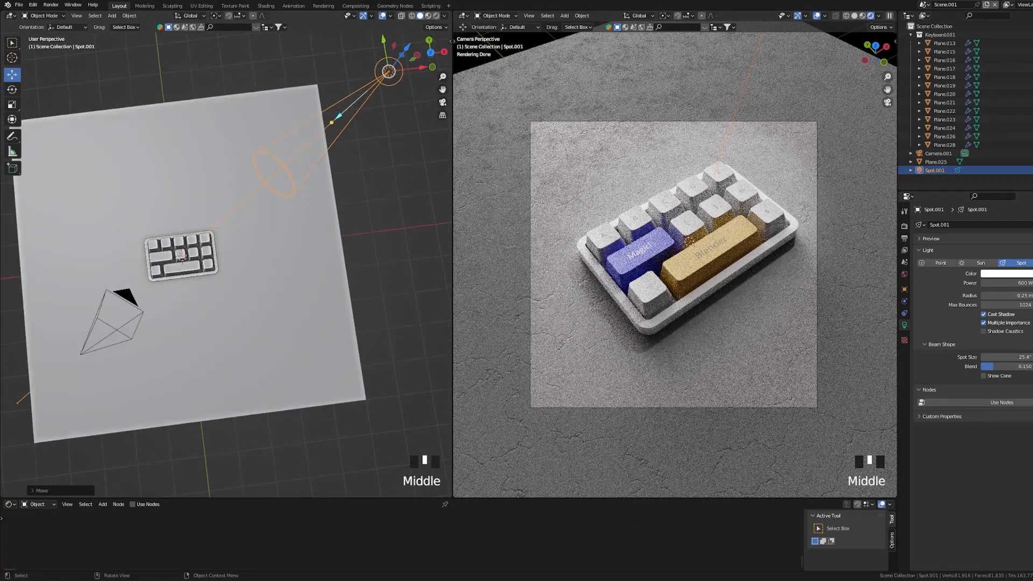
pyautogui.moveTo(232, 499); pyautogui.dragTo(231, 358)
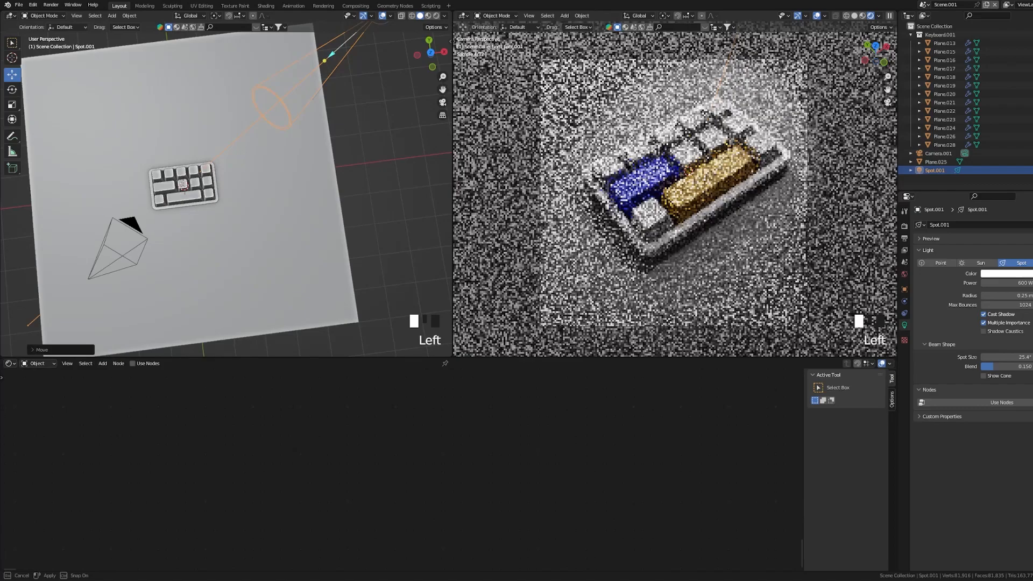
pyautogui.click(38, 364)
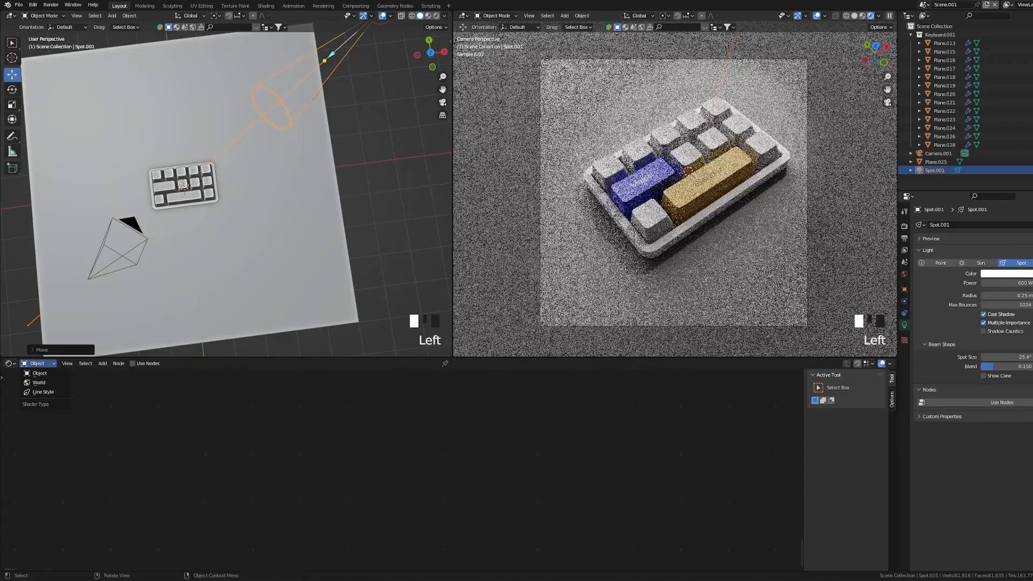
pyautogui.click(38, 383)
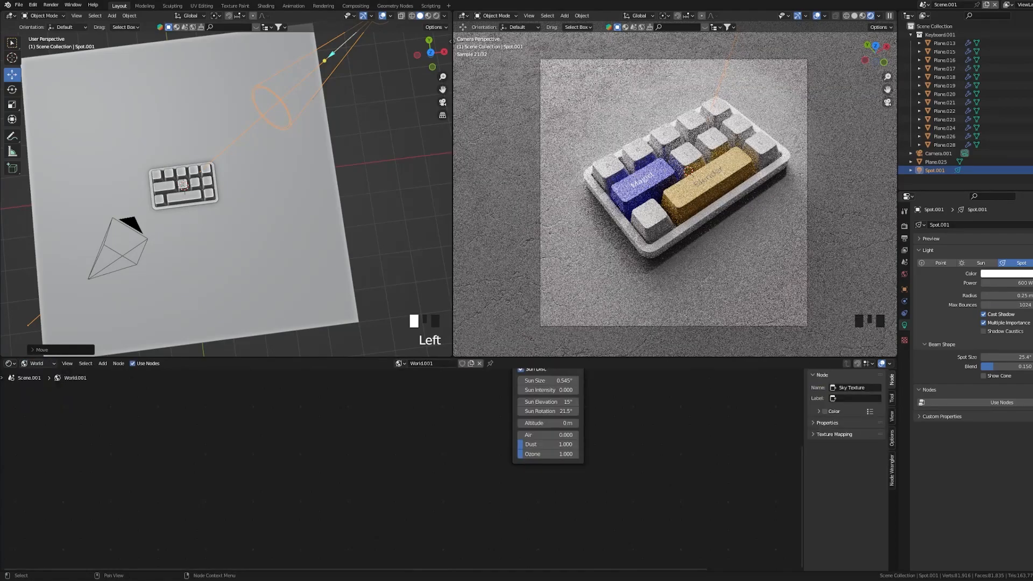
pyautogui.keyDown('shift'); pyautogui.moveTo(484, 457); pyautogui.dragTo(361, 520, button='middle'); pyautogui.keyUp('shift')
pyautogui.click(549, 414)
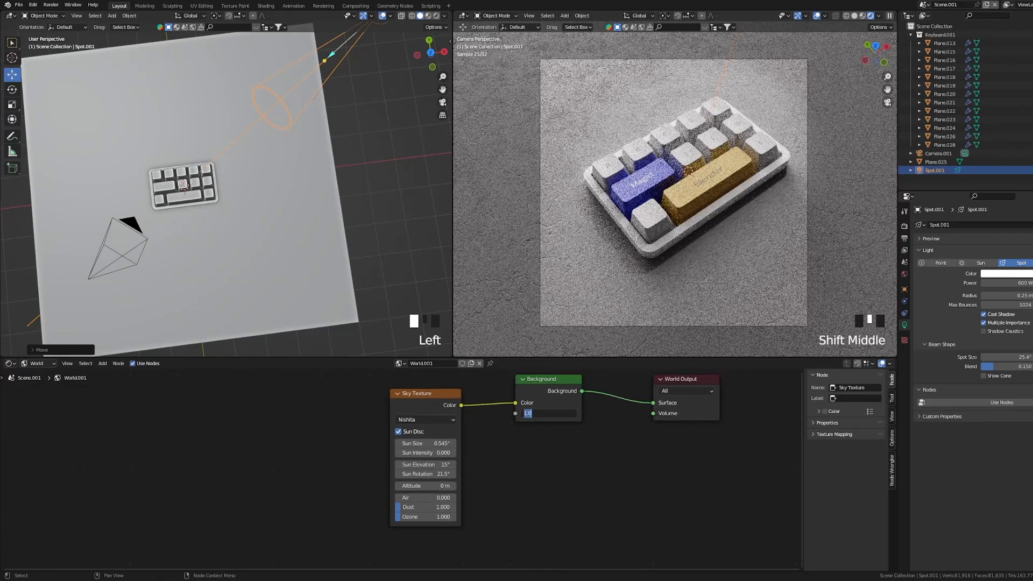
pyautogui.write('.7')
pyautogui.press('Return')
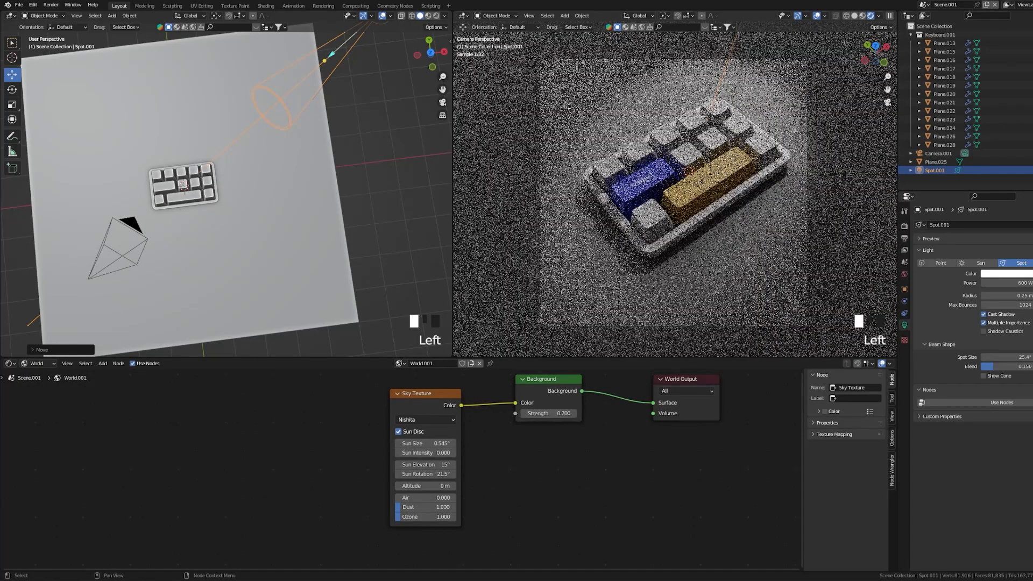
# Shrink the node editor again, then set the spot light's power to 800 W and its radius to 0 m
pyautogui.moveTo(538, 357); pyautogui.dragTo(538, 535)
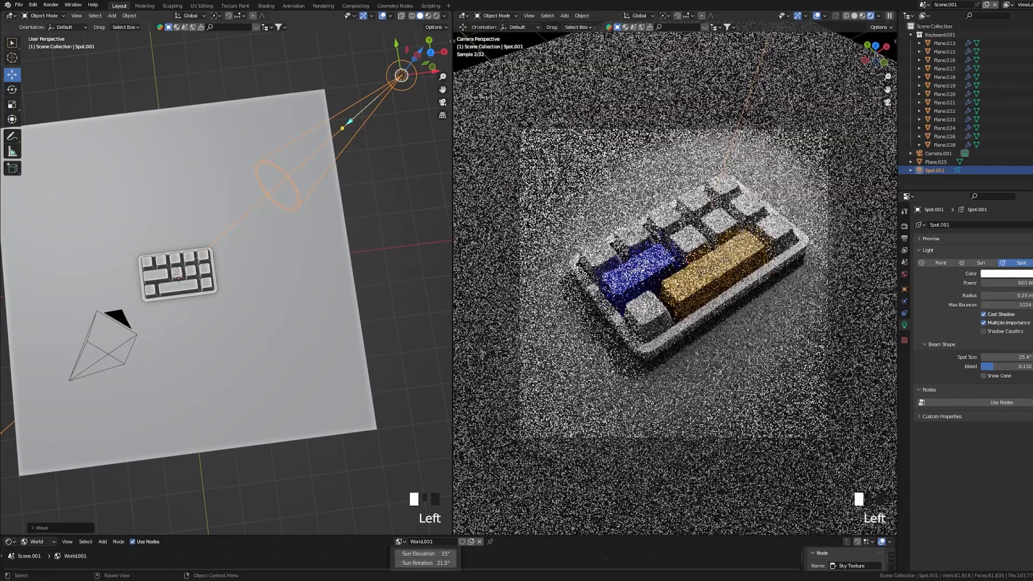
pyautogui.click(1006, 282)
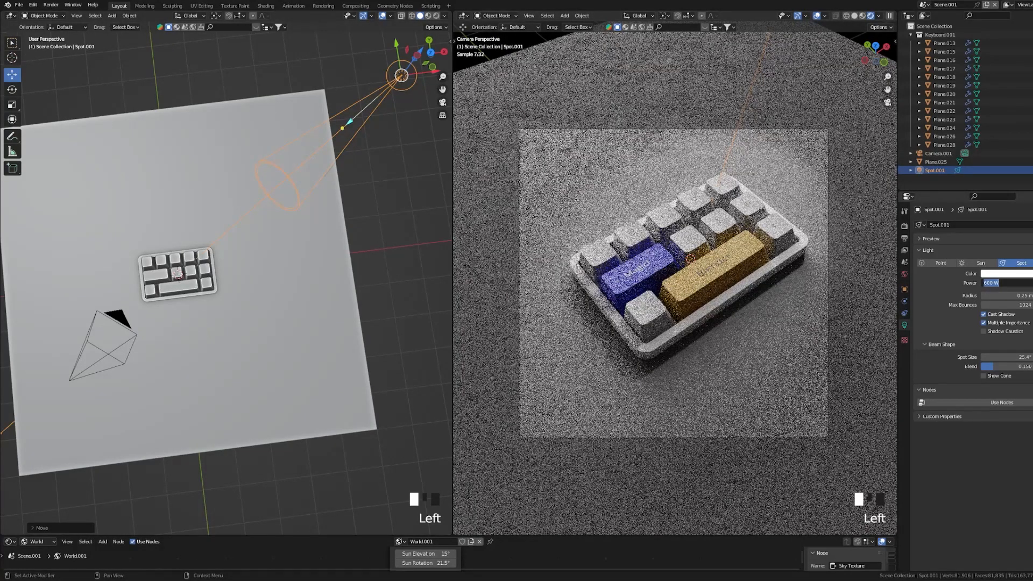
pyautogui.write('800')
pyautogui.press('Return')
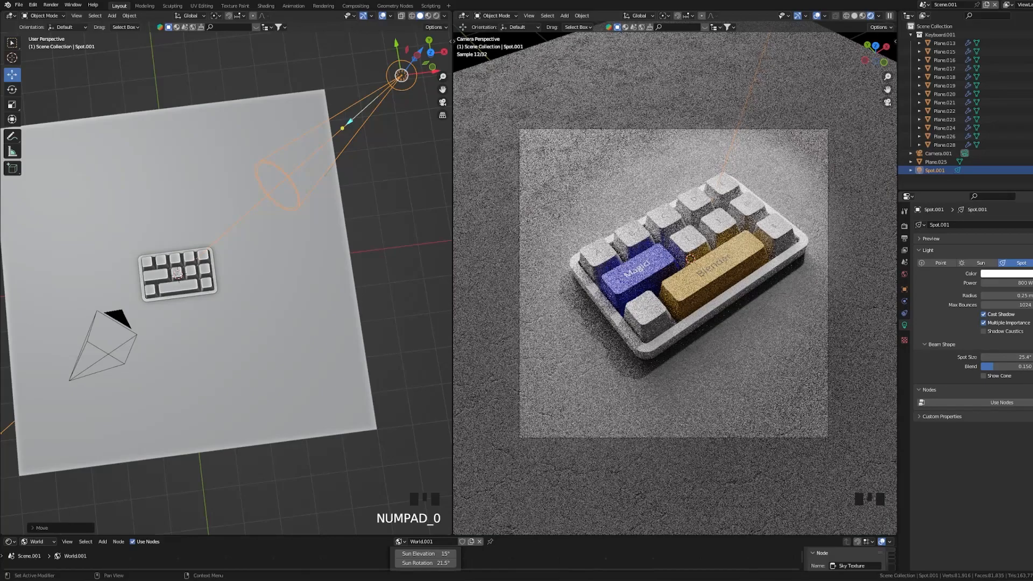
pyautogui.click(983, 295)
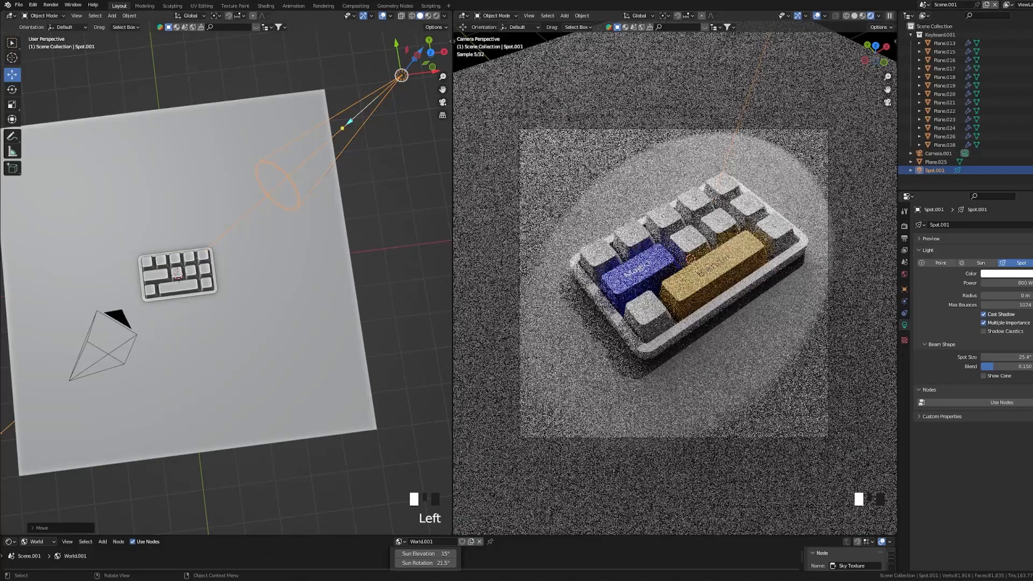
# Enlarge the shader editor, switch it from world to object nodes, and enable nodes for the spot light
pyautogui.moveTo(54, 536); pyautogui.dragTo(54, 350)
pyautogui.click(38, 355)
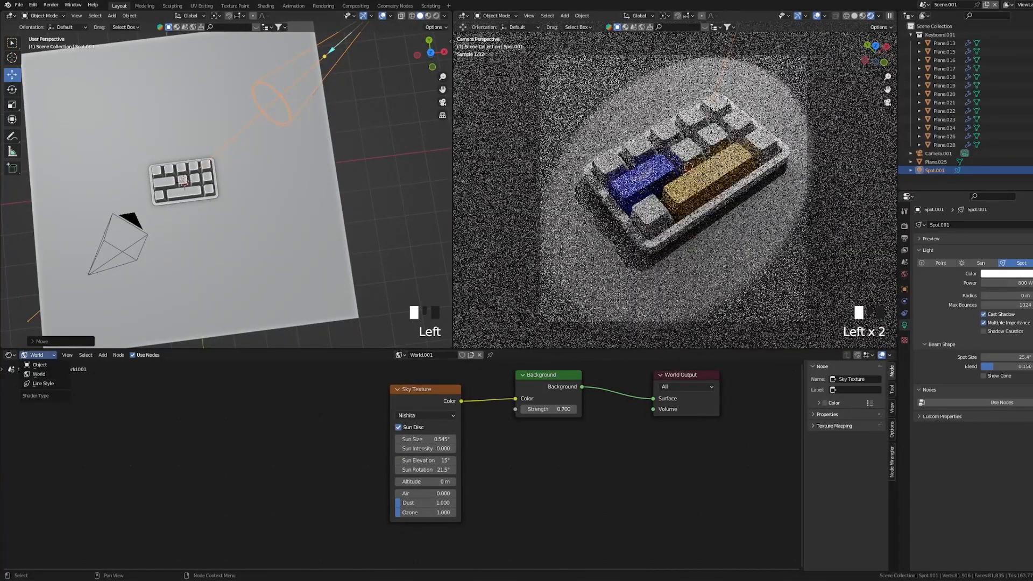
pyautogui.click(40, 365)
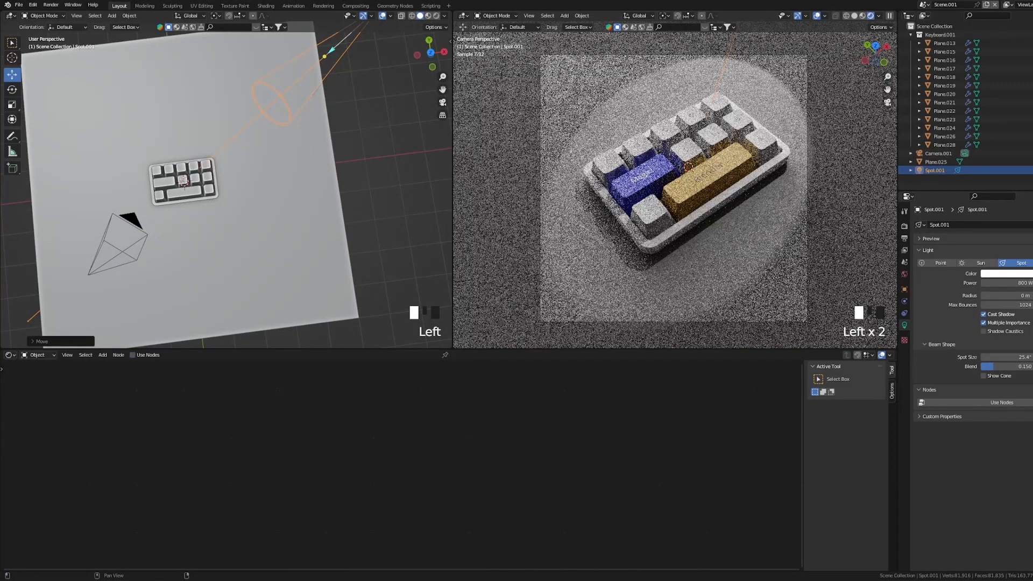
pyautogui.click(133, 355)
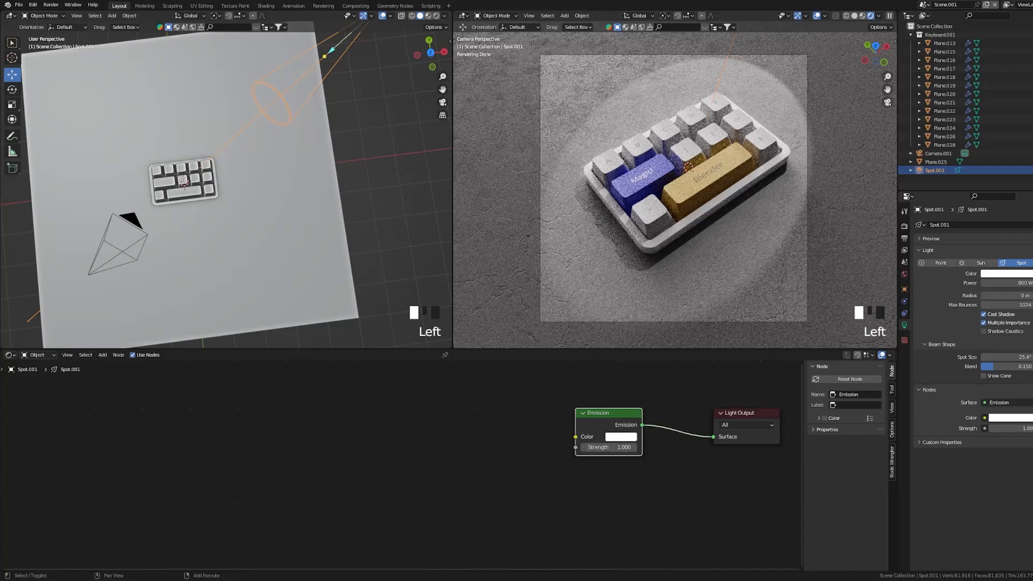
# Add a Voronoi Texture node to the spot light's node tree, well before the Emission node
pyautogui.moveTo(576, 437); pyautogui.dragTo(487, 435)
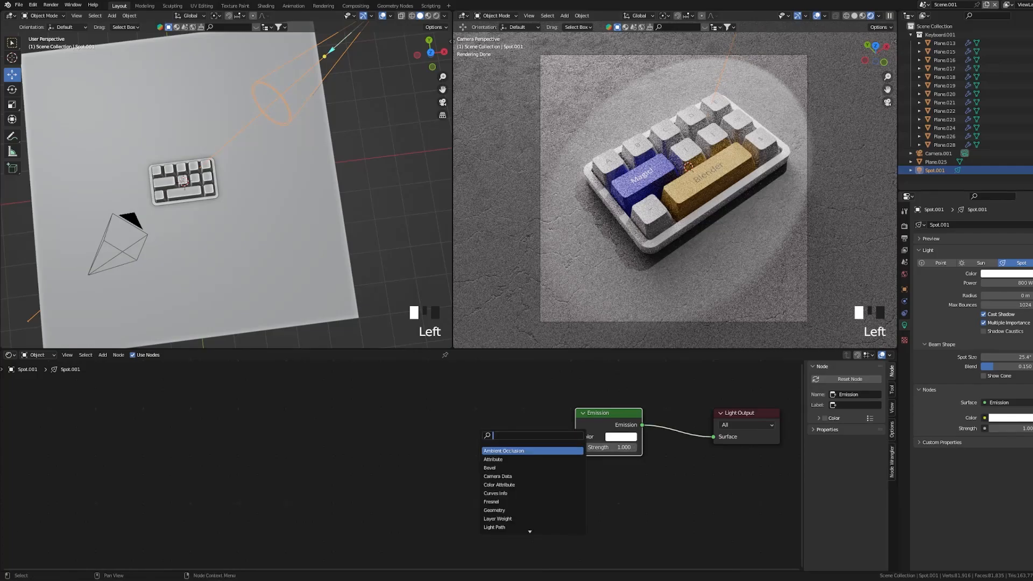
pyautogui.write('voro')
pyautogui.press('Return')
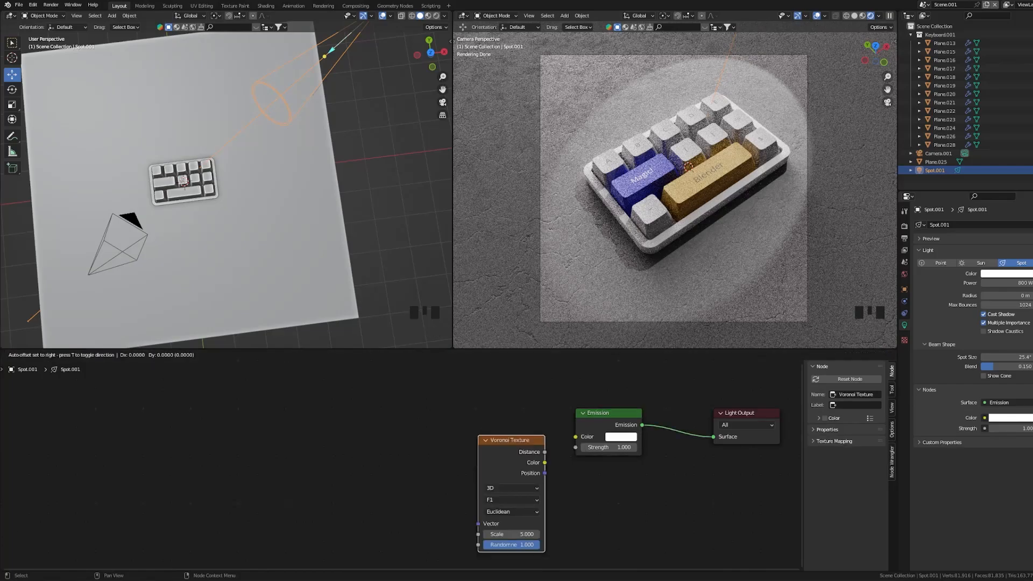
pyautogui.click(275, 402)
# Add a ColorRamp between the Voronoi Texture and Emission nodes, linking Voronoi Distance to its Fac and its Color to the Emission Color
pyautogui.moveTo(576, 437); pyautogui.dragTo(487, 430)
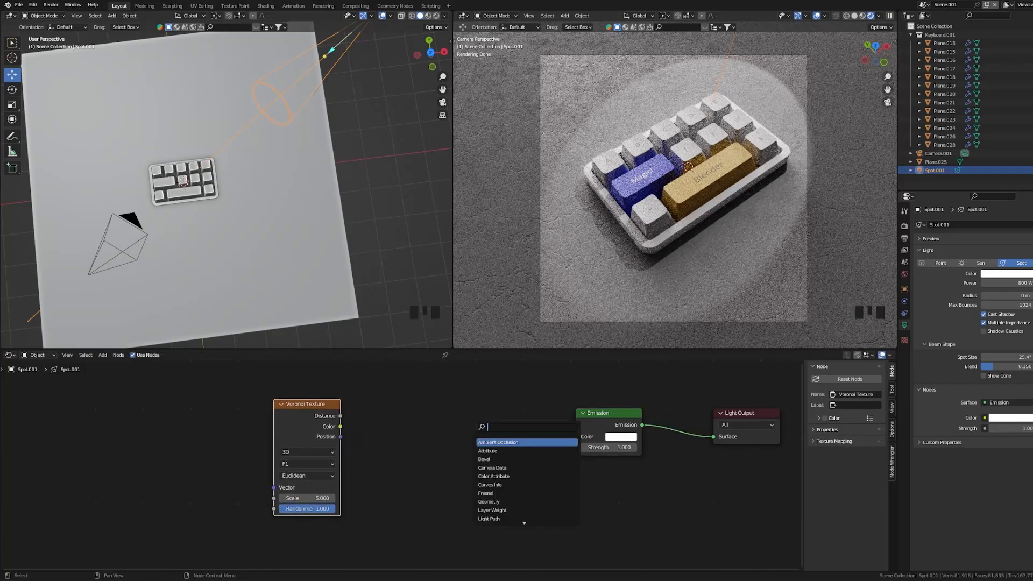
pyautogui.write('ramp')
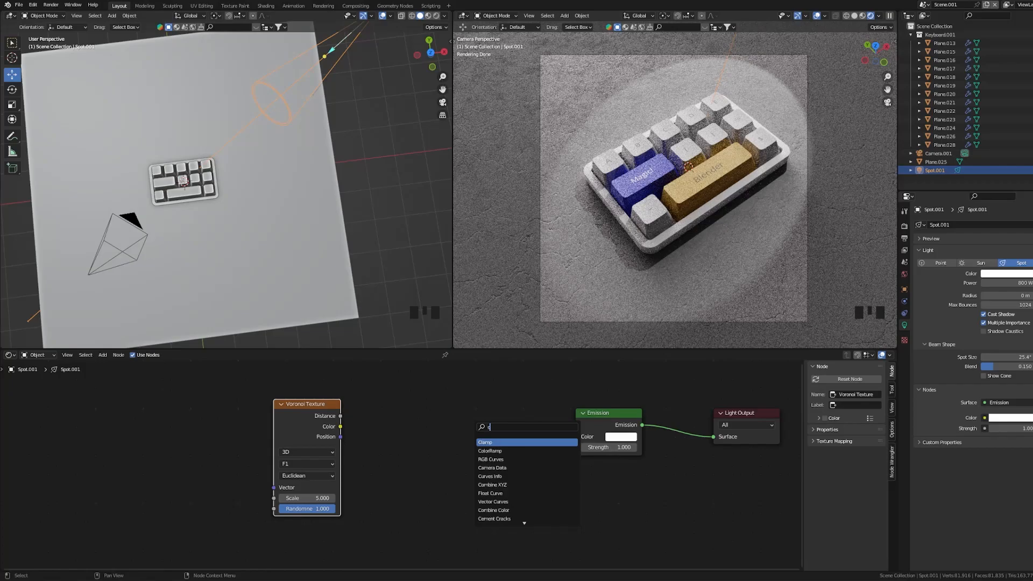
pyautogui.press('Return')
pyautogui.moveTo(517, 427); pyautogui.dragTo(425, 411)
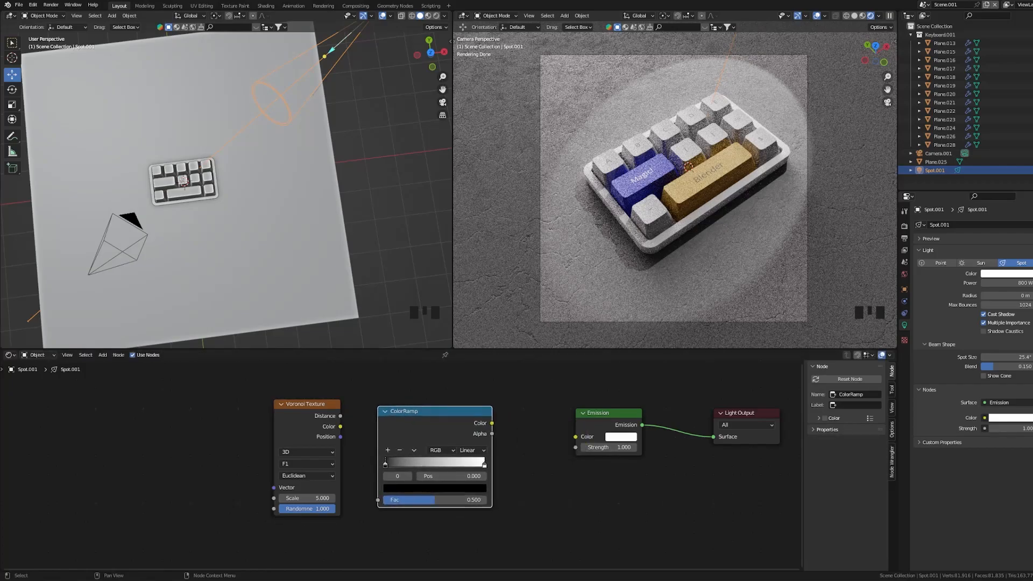
pyautogui.moveTo(340, 416); pyautogui.dragTo(379, 500)
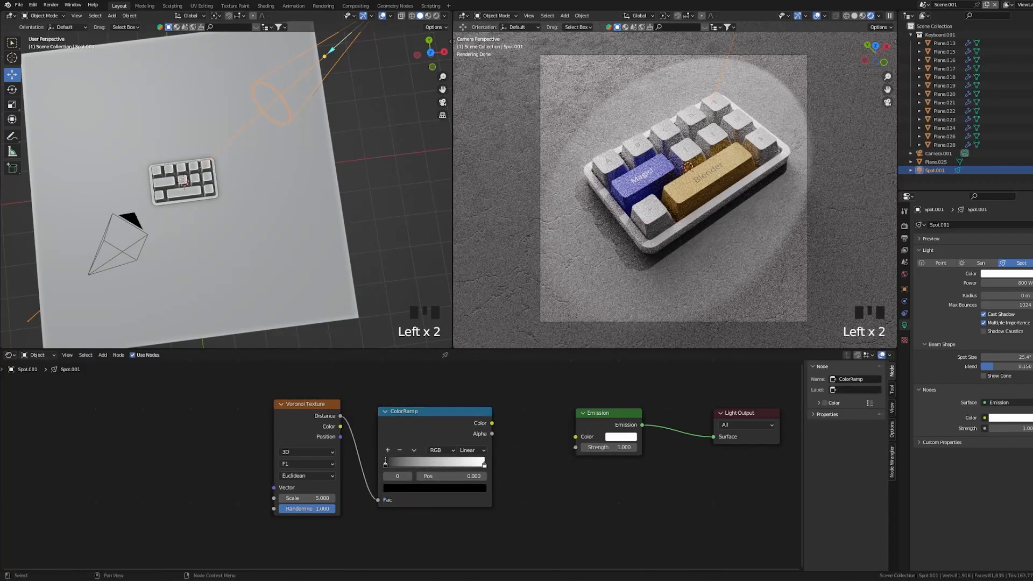
pyautogui.moveTo(492, 423); pyautogui.dragTo(575, 437)
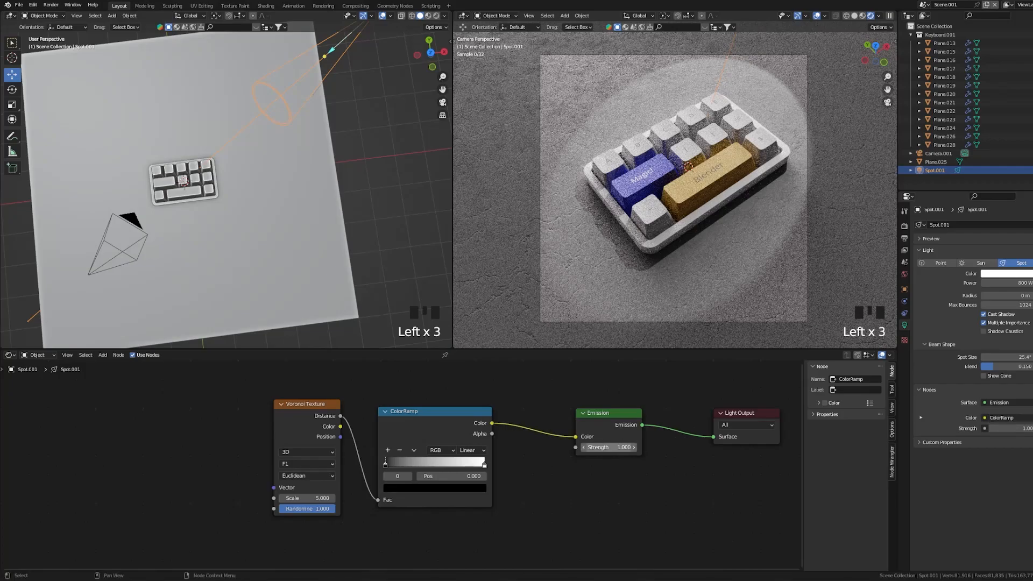
# Set the ColorRamp to Constant interpolation, with the black stop at position 0.373 and the white stop at about 0.55
pyautogui.keyDown('shift'); pyautogui.moveTo(576, 437); pyautogui.dragTo(655, 431, button='middle'); pyautogui.keyUp('shift')
pyautogui.click(550, 444)
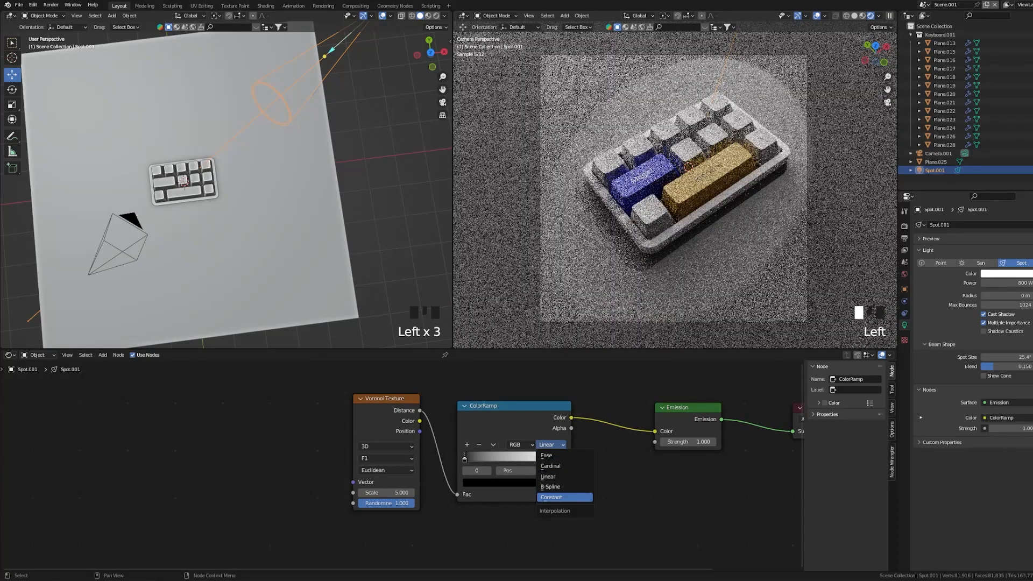
pyautogui.click(551, 497)
pyautogui.click(563, 459)
pyautogui.moveTo(564, 459); pyautogui.dragTo(501, 459)
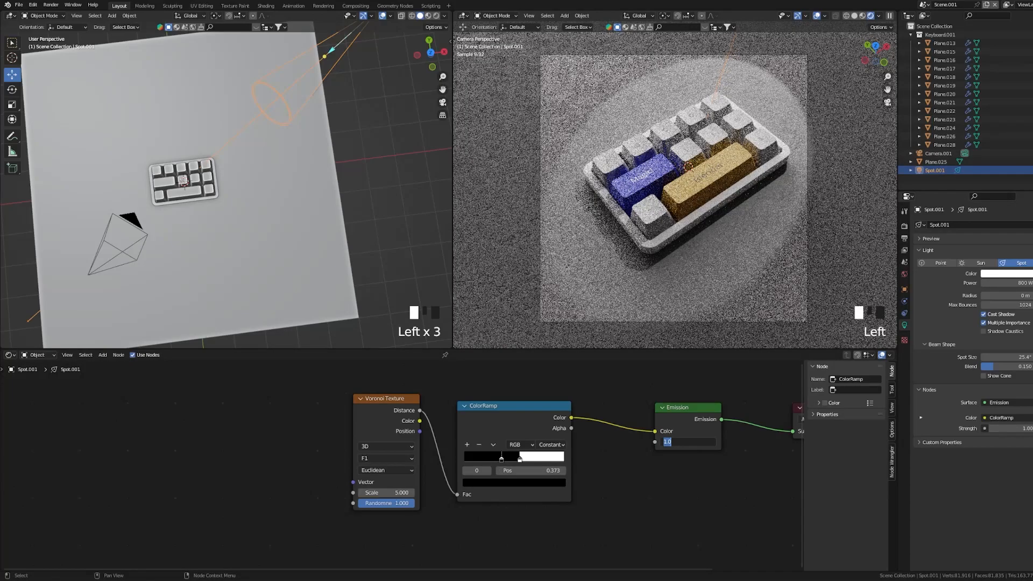
# Set the spot light's Emission node strength to 2 and the Voronoi Texture scale to 10
pyautogui.click(713, 442)
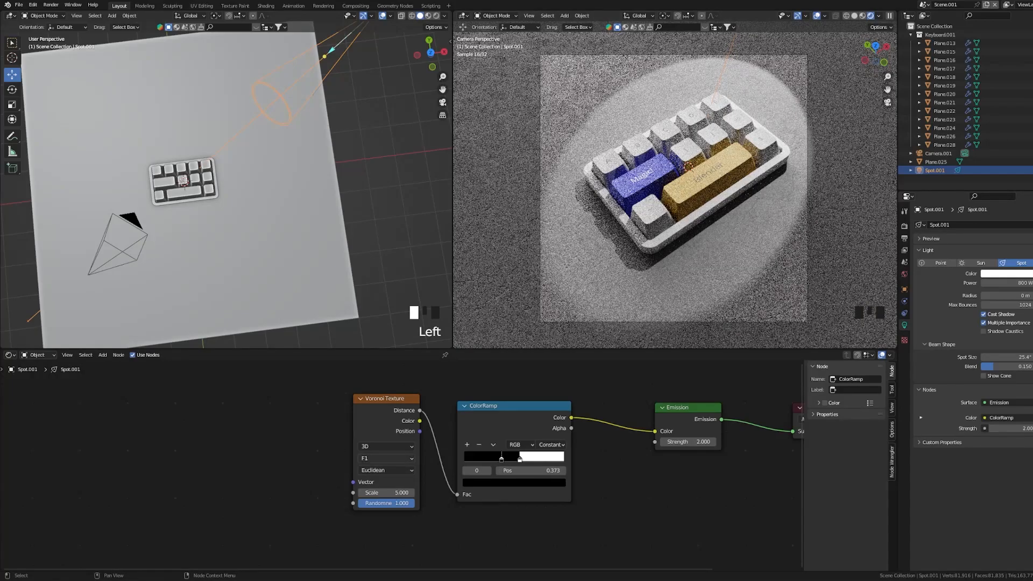
pyautogui.click(387, 493)
pyautogui.write('10')
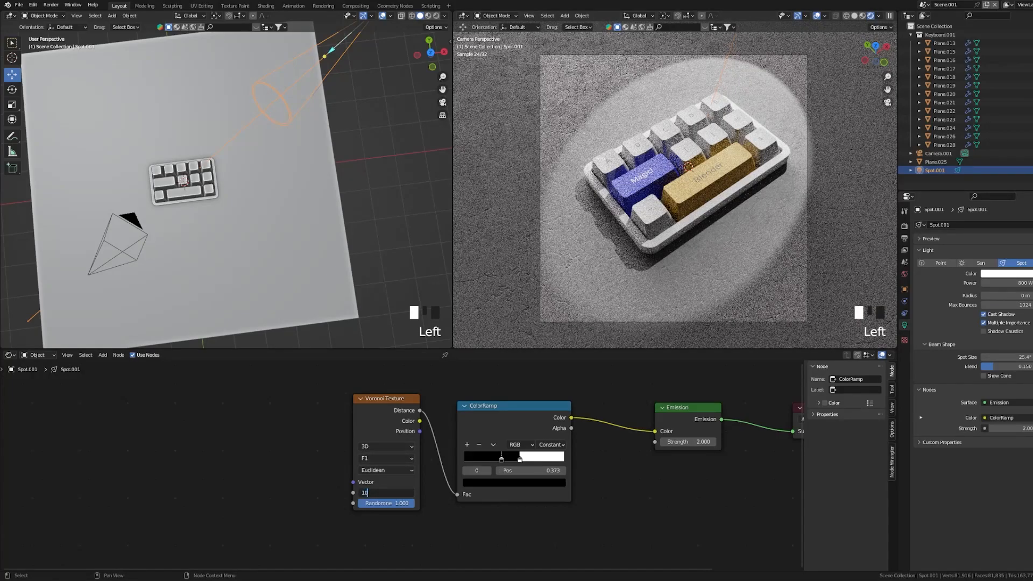
pyautogui.press('Return')
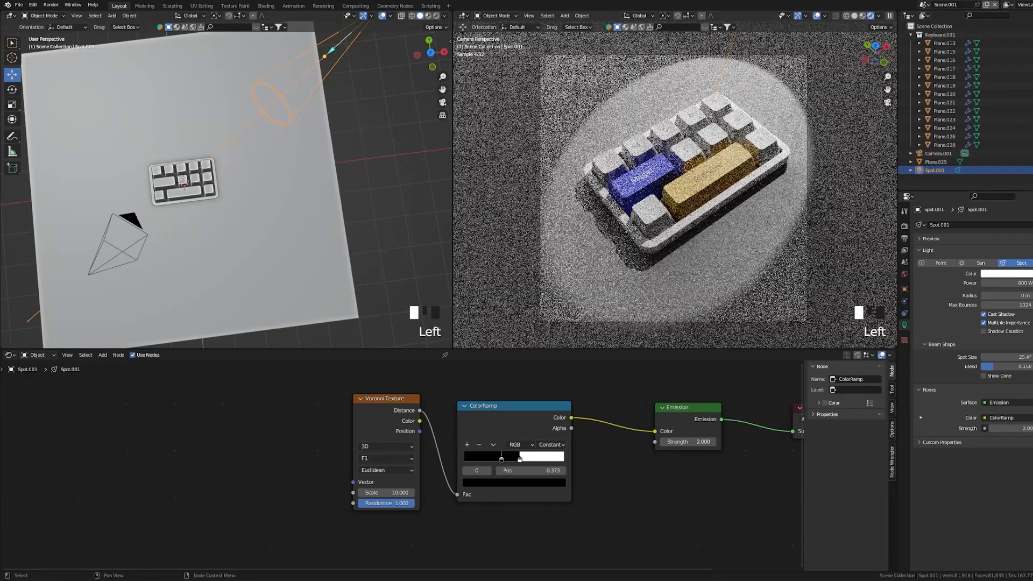
# Add Texture Coordinate and Mapping nodes to the Voronoi Texture and feed the Normal output into the Mapping Vector
pyautogui.click(385, 399)
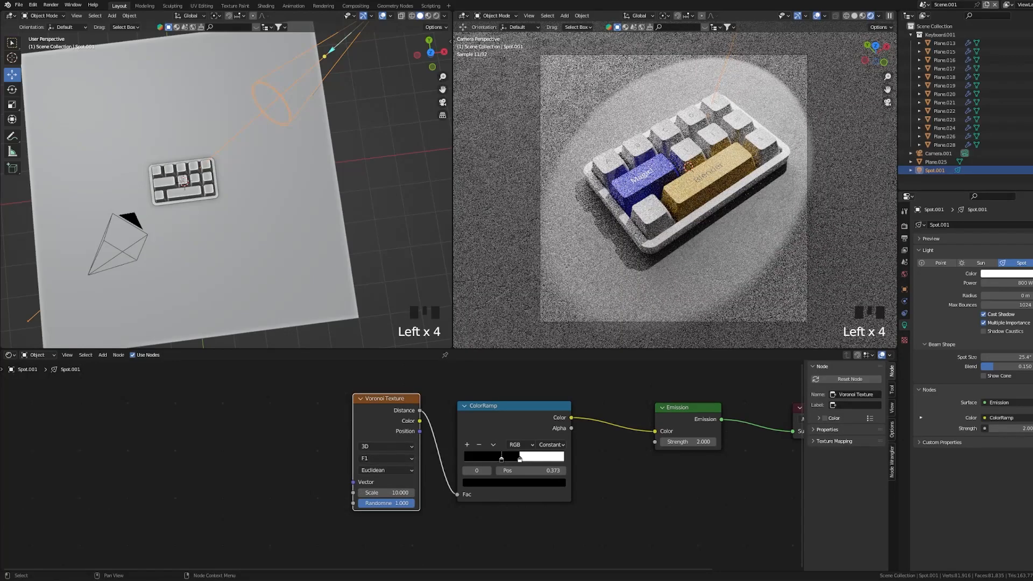
pyautogui.hotkey('ctrl', 't')
pyautogui.keyDown('shift'); pyautogui.moveTo(403, 468); pyautogui.dragTo(410, 459, button='middle'); pyautogui.keyUp('shift')
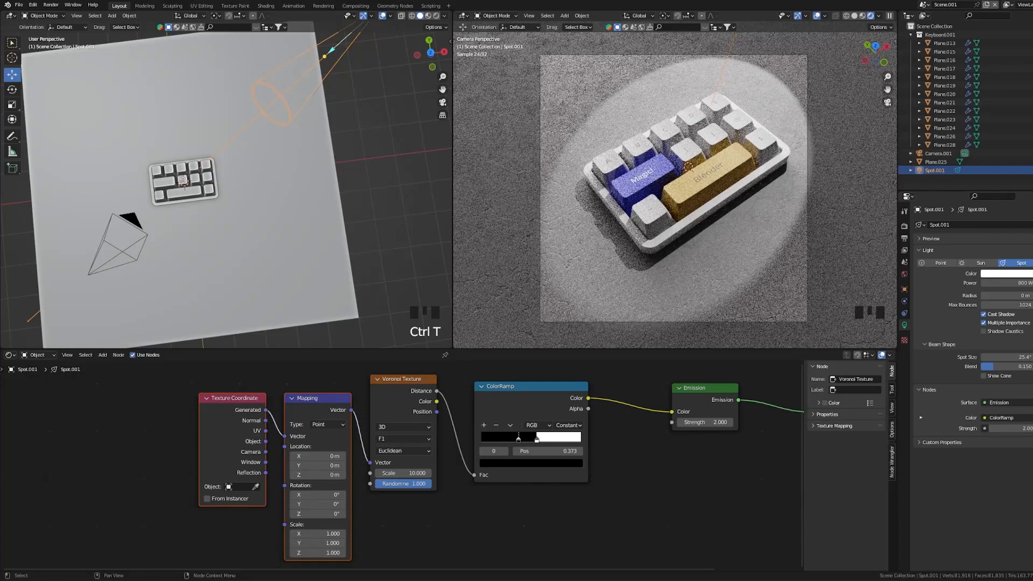
pyautogui.moveTo(266, 420); pyautogui.dragTo(284, 436)
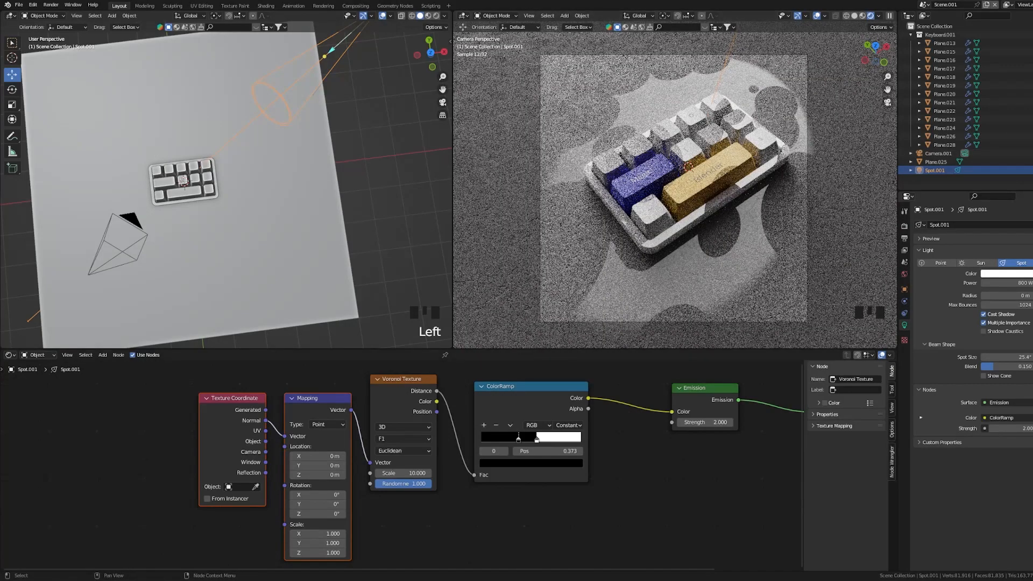
# Soften the spot light with a radius of 0.26 m and set the Voronoi Texture scale to 20
pyautogui.moveTo(1008, 296); pyautogui.dragTo(1025, 295)
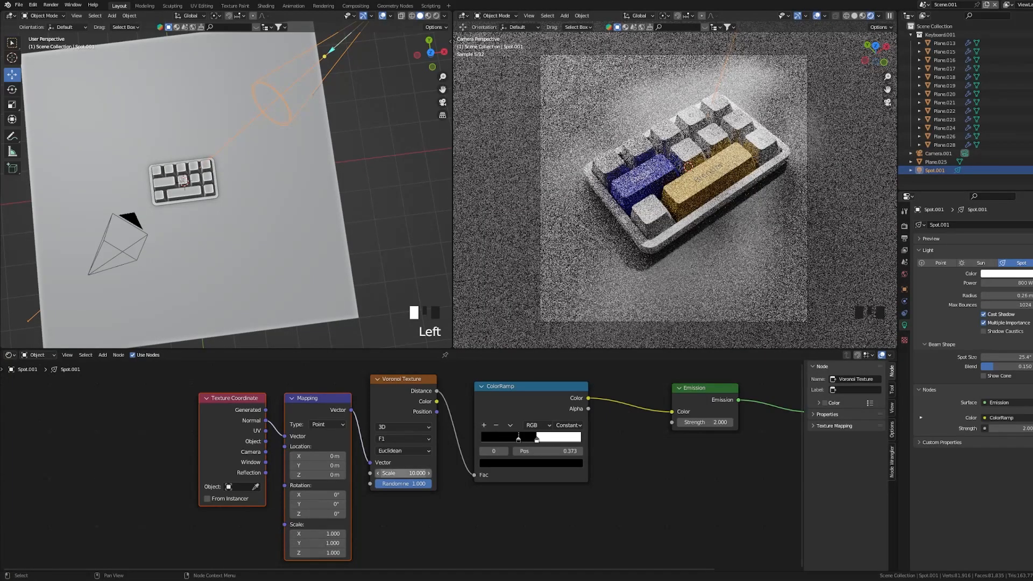
pyautogui.click(403, 474)
pyautogui.write('20')
pyautogui.press('Return')
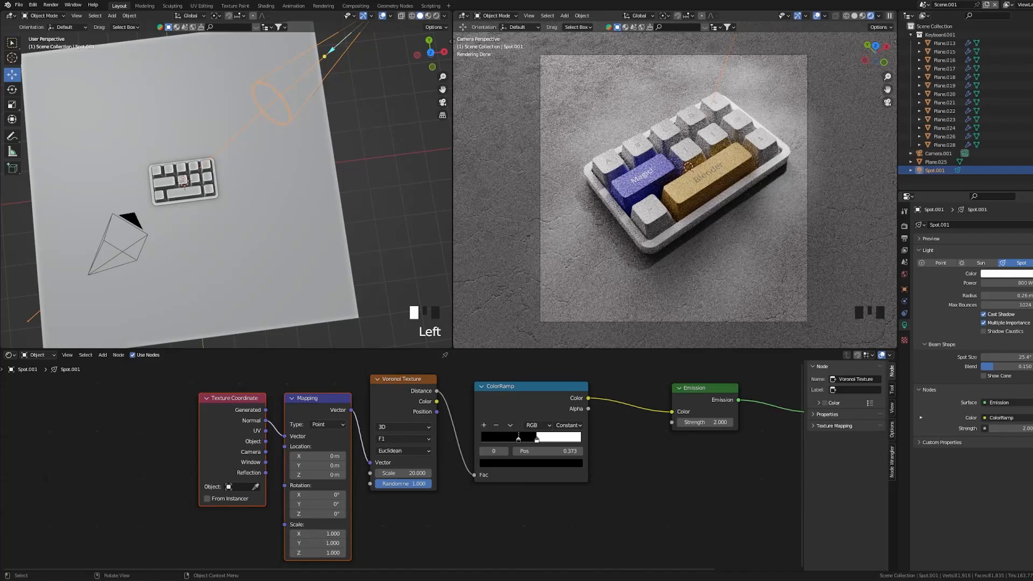
# Select the gold Blender keycap, render the camera image, and return to the keycap's material nodes
pyautogui.click(709, 182)
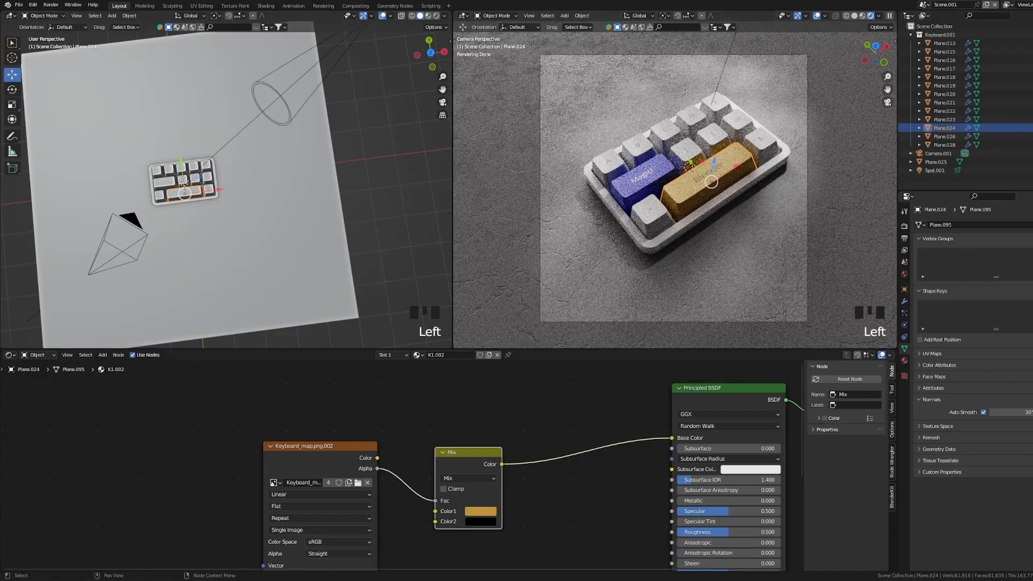
pyautogui.press('F12')
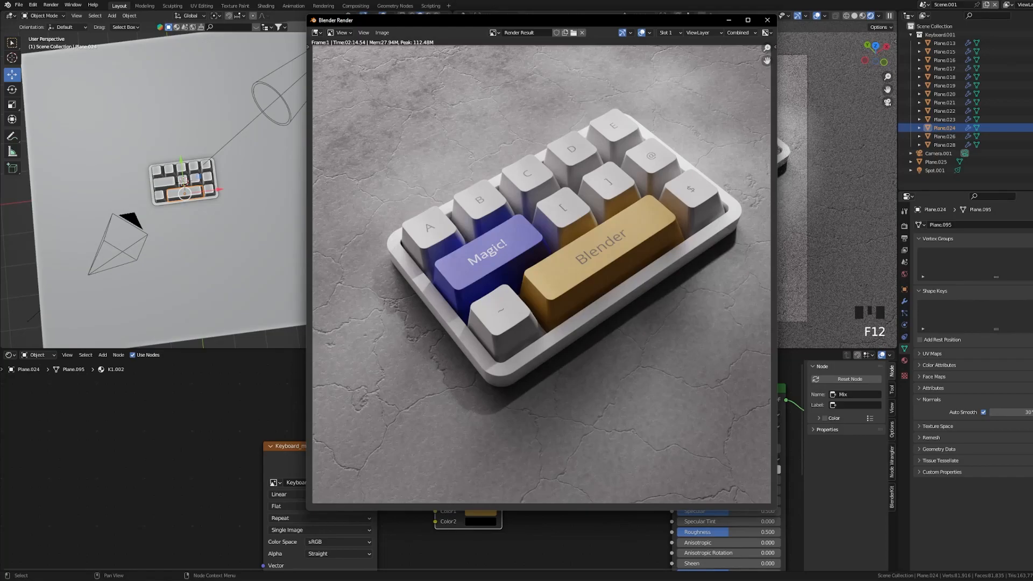
pyautogui.click(188, 447)
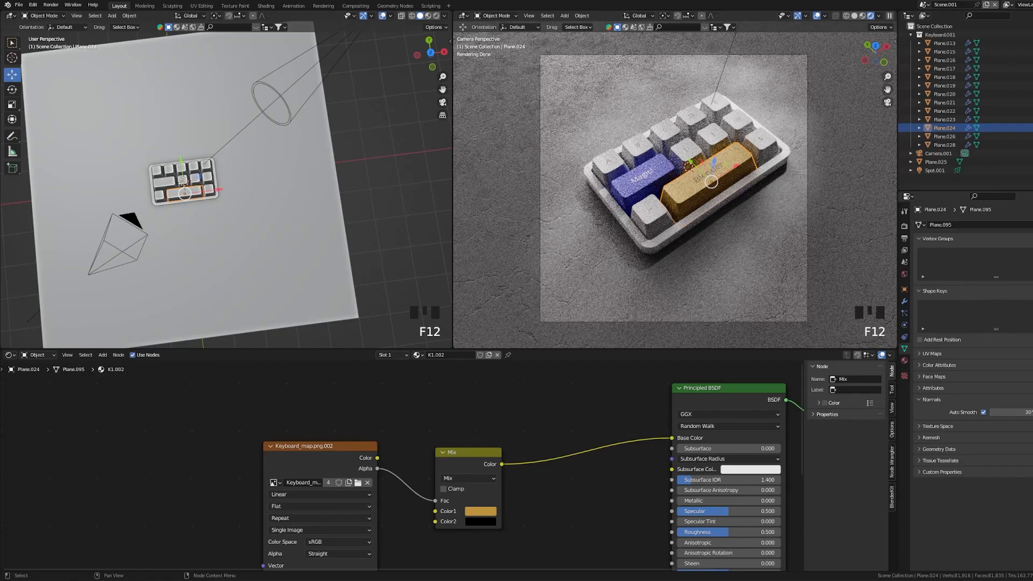
pyautogui.scroll(-2, 403, 463)
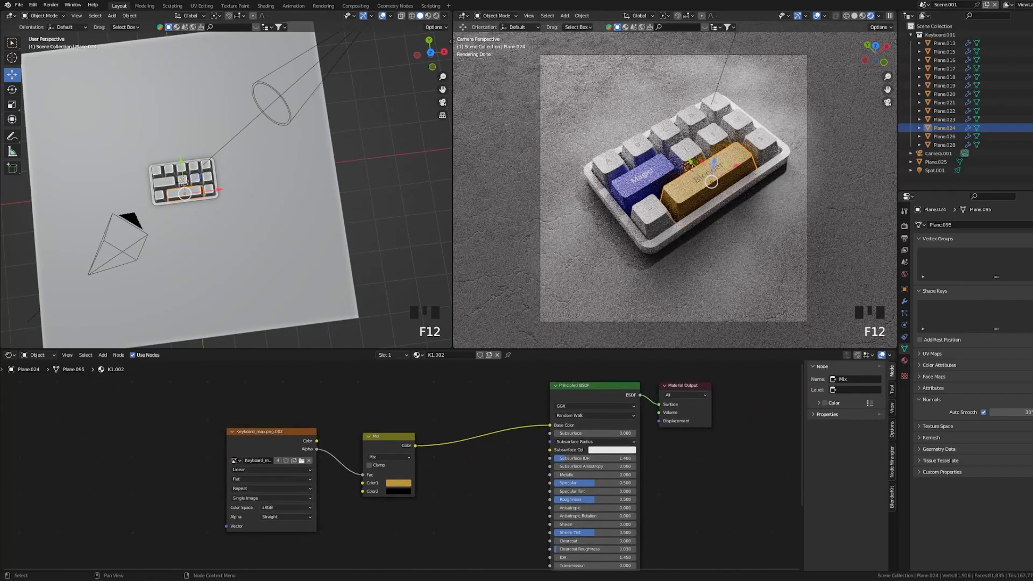